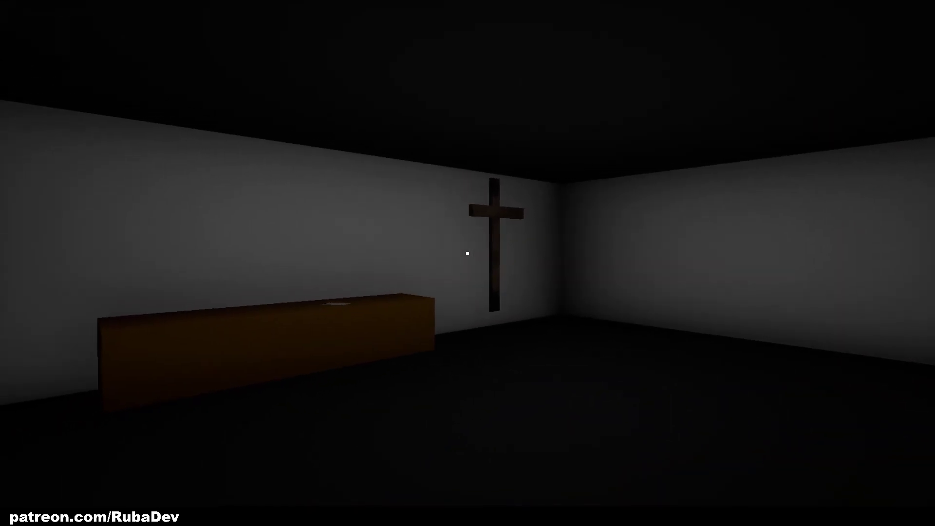
# Playtest the room by reading the note on the brown bench and interacting with the wall cross
pyautogui.press('s')
pyautogui.hotkey('shift', 'w')
pyautogui.press('e')
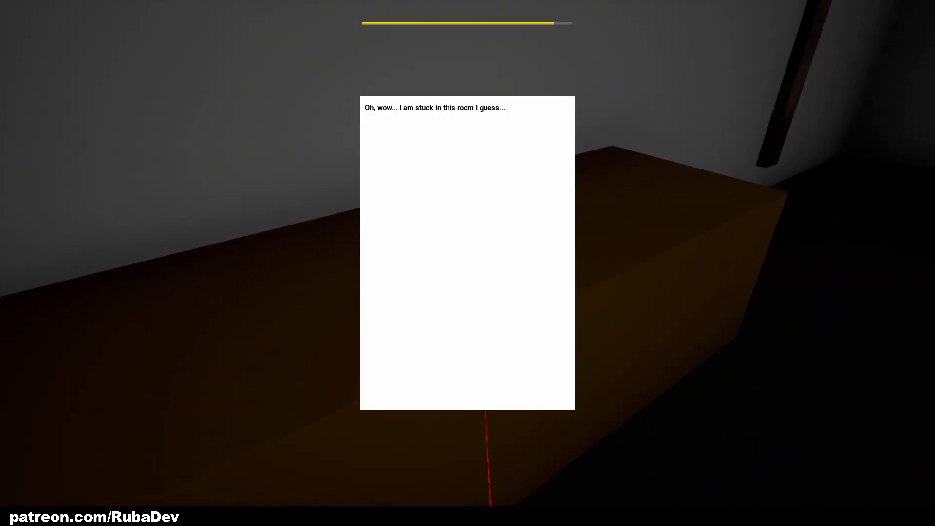
pyautogui.press('e')
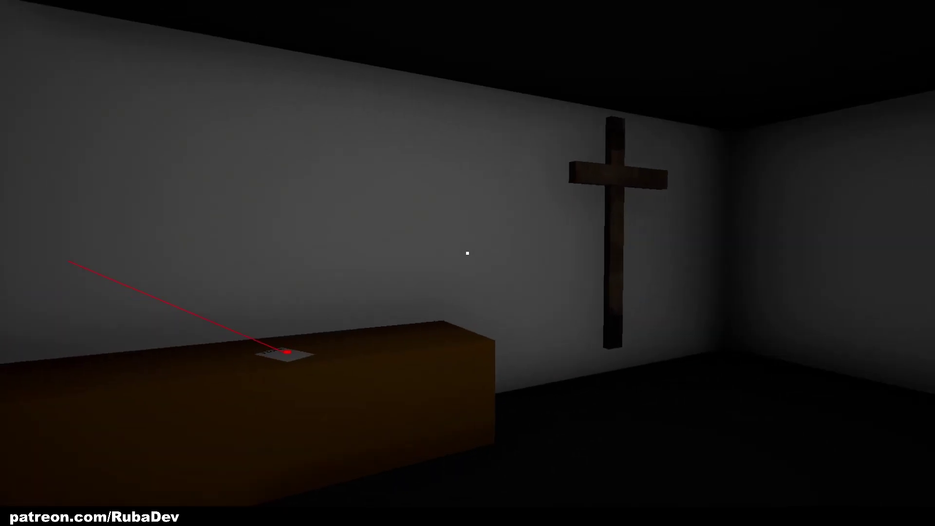
pyautogui.hotkey('shift', 'w')
pyautogui.press('e')
pyautogui.press('e')
pyautogui.hotkey('shift', 'w')
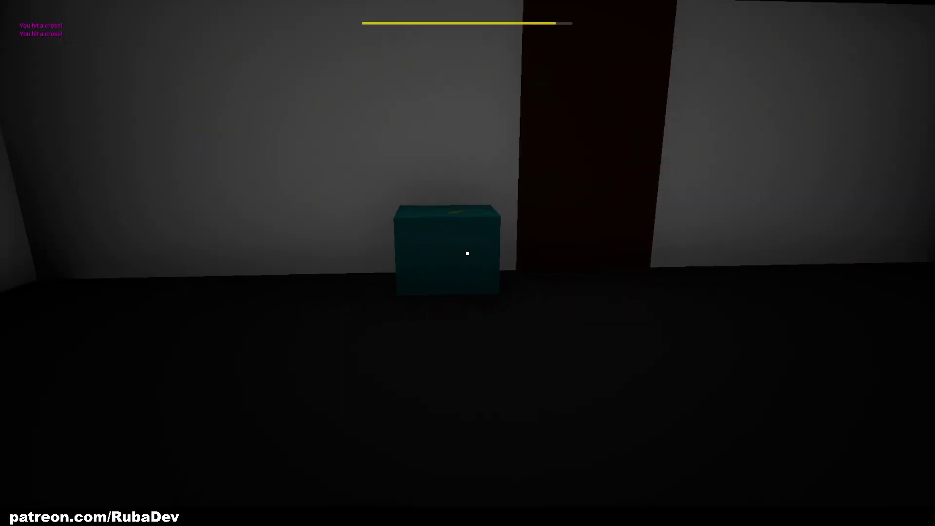
# Interact with the key on the teal box, open the door and walk through the adjoining room
pyautogui.press('e')
pyautogui.press('w')
pyautogui.press('e')
pyautogui.press('s')
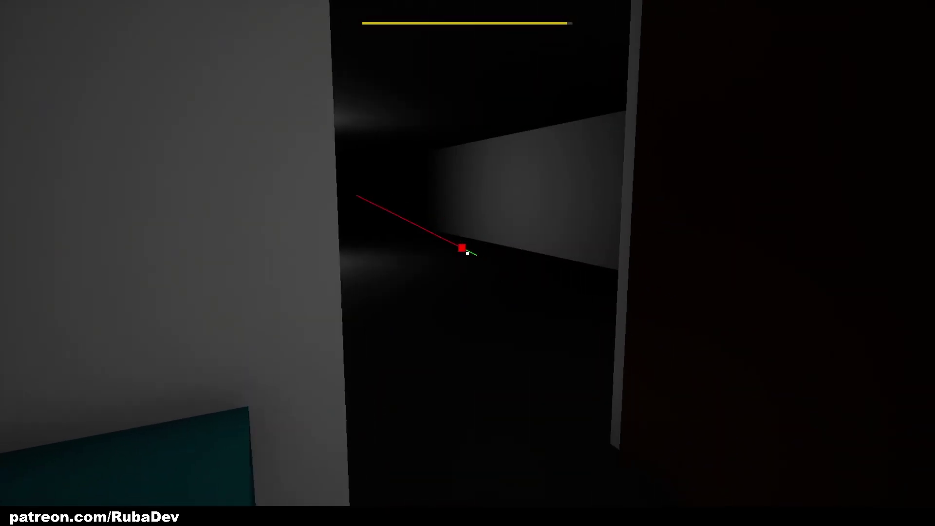
pyautogui.press('w')
pyautogui.press('w')
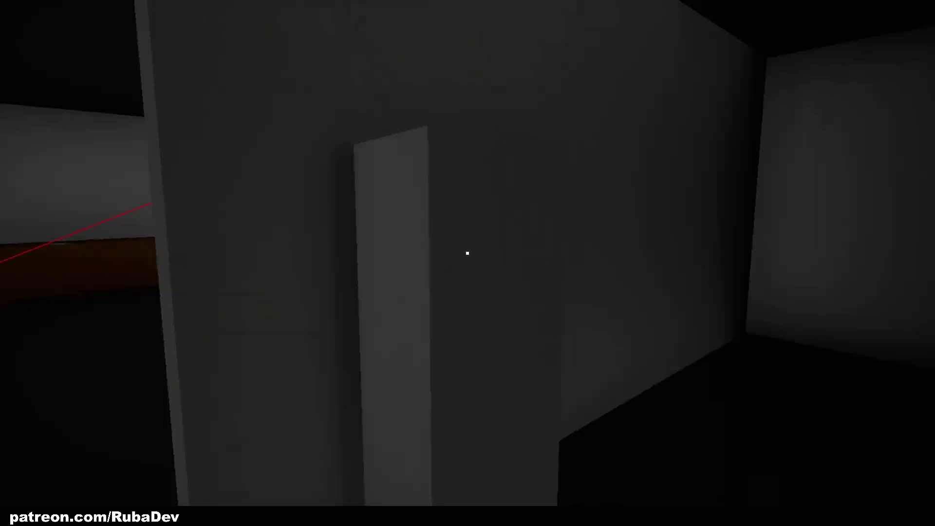
pyautogui.hotkey('shift', 'w')
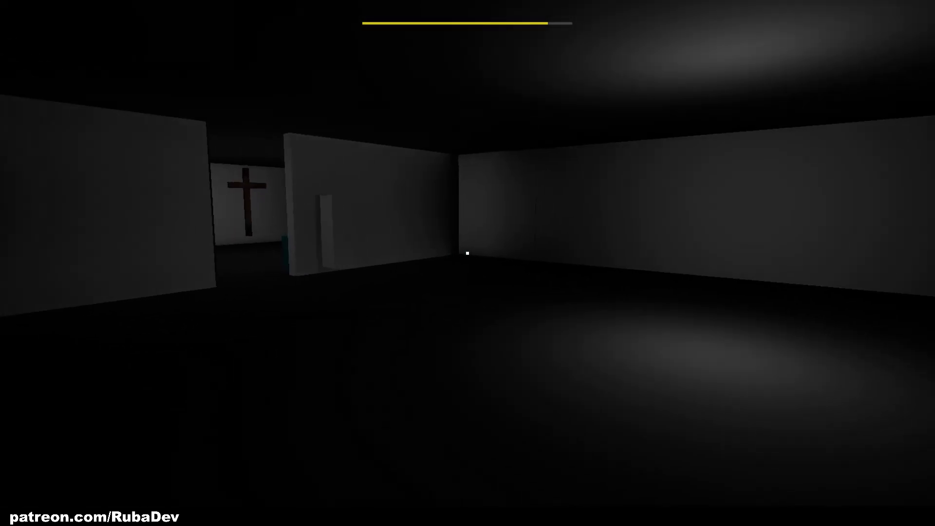
# End the playtest, run the House level in Simulate mode and stop the simulation
pyautogui.press('Escape')
pyautogui.moveTo(357, 277); pyautogui.dragTo(491, 205, button='right')
pyautogui.press('w')
pyautogui.click(925, 8)
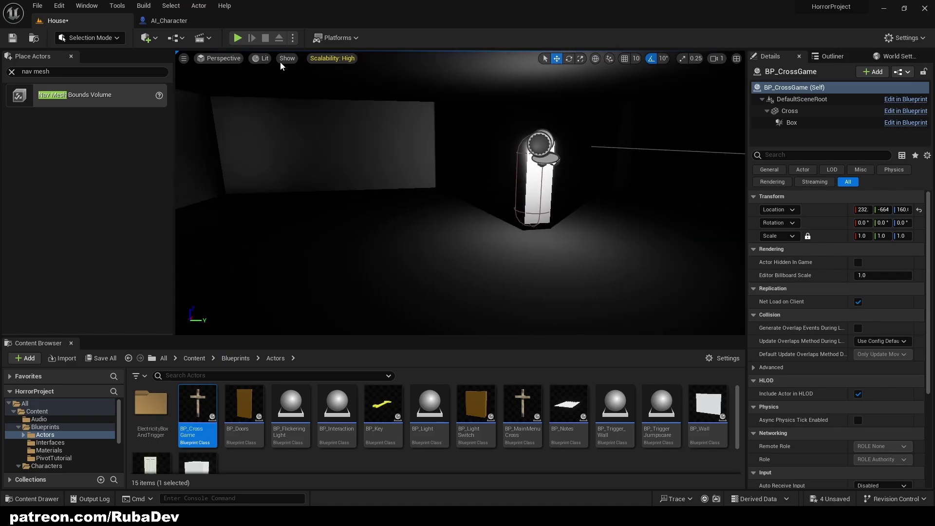
pyautogui.click(293, 38)
pyautogui.click(333, 118)
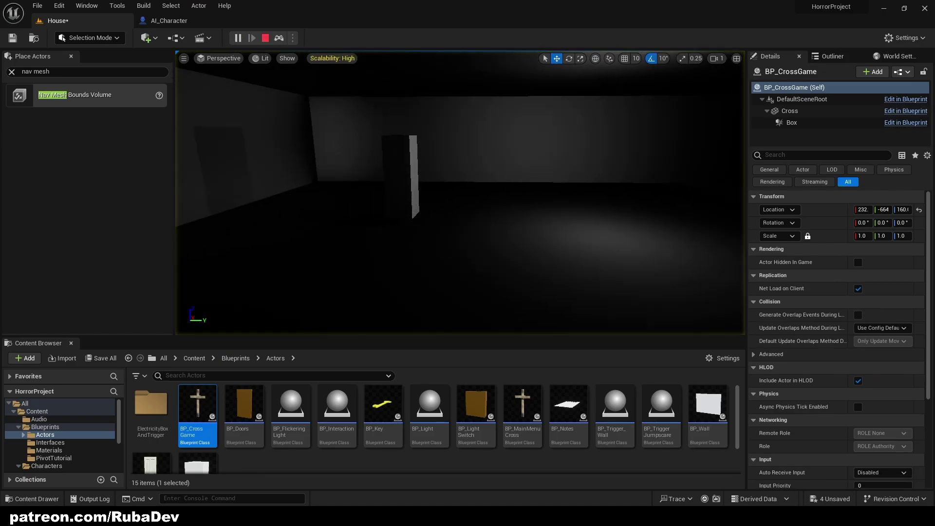
pyautogui.press('Escape')
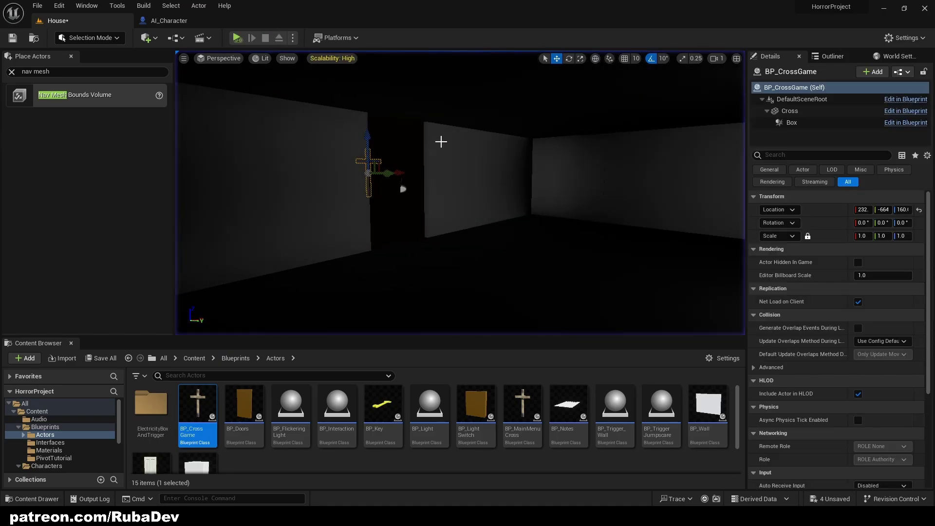
pyautogui.moveTo(460, 193); pyautogui.dragTo(331, 193, button='right')
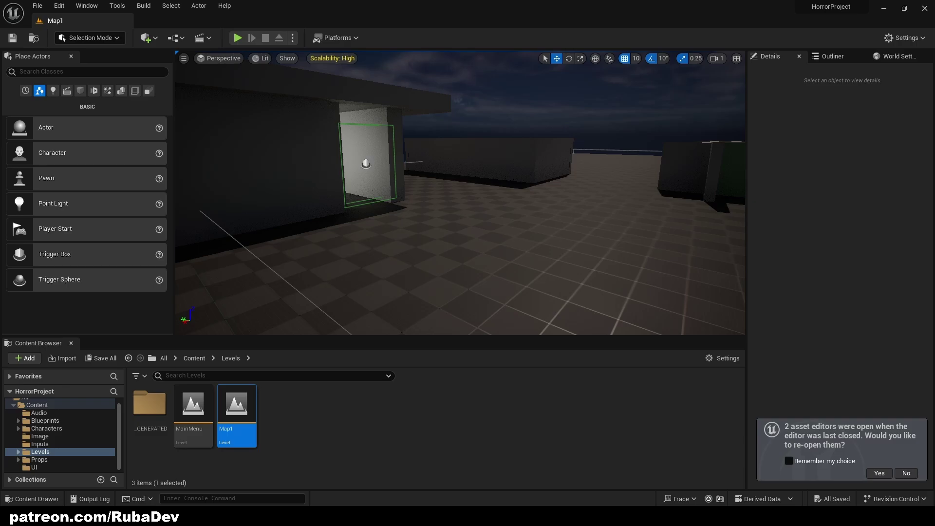
pyautogui.moveTo(512, 192)
pyautogui.mouseDown(button='right')
pyautogui.moveTo(657, 183)
pyautogui.moveTo(664, 166)
pyautogui.moveTo(691, 205)
pyautogui.moveTo(741, 229)
pyautogui.moveTo(517, 196)
pyautogui.mouseUp(button='right')
pyautogui.press('w')
pyautogui.press('s')
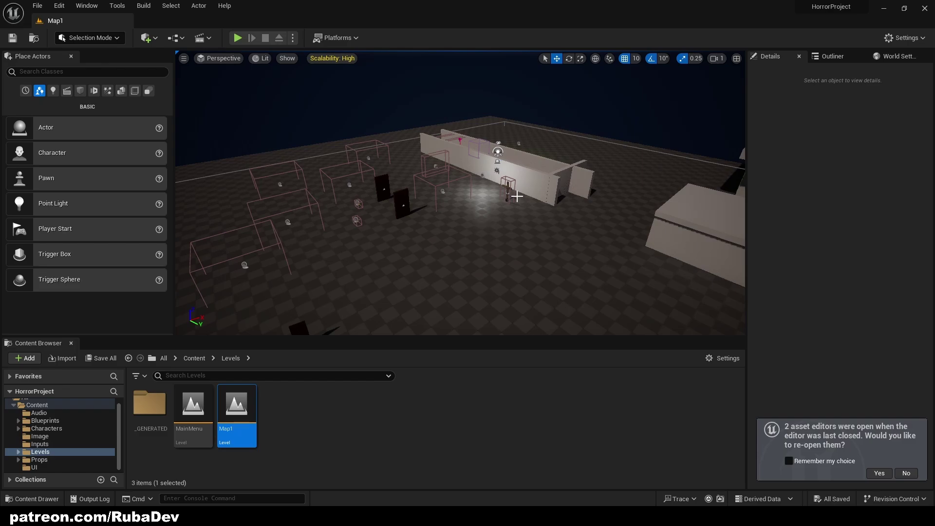
pyautogui.press('w')
pyautogui.moveTo(355, 228)
pyautogui.mouseDown(button='right')
pyautogui.moveTo(468, 229)
pyautogui.moveTo(360, 228)
pyautogui.mouseUp(button='right')
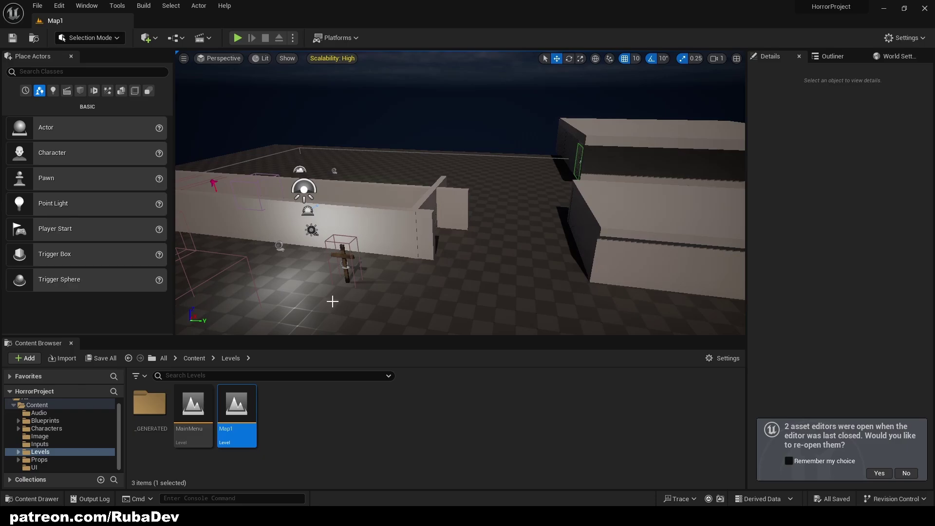
# Create a new level named House in the Levels folder
pyautogui.click(305, 436)
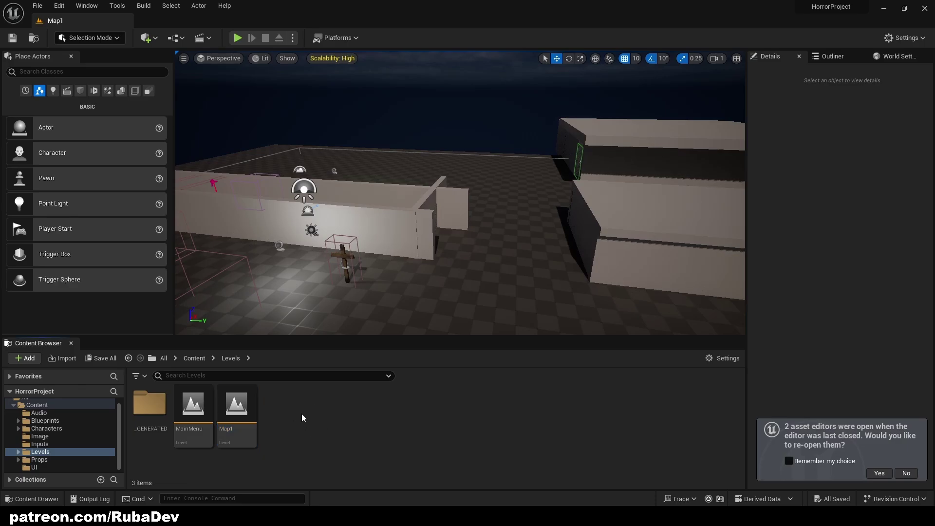
pyautogui.rightClick(294, 414)
pyautogui.click(343, 157)
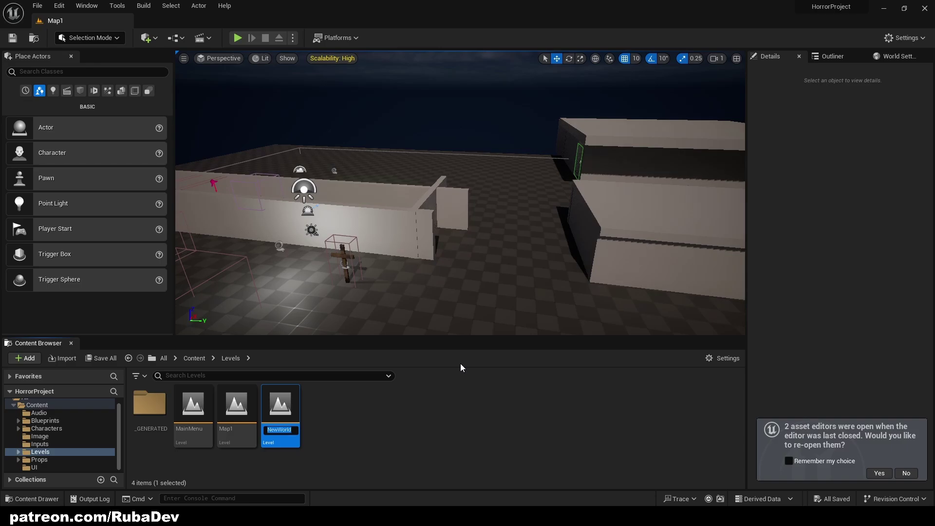
pyautogui.write('House')
pyautogui.press('Return')
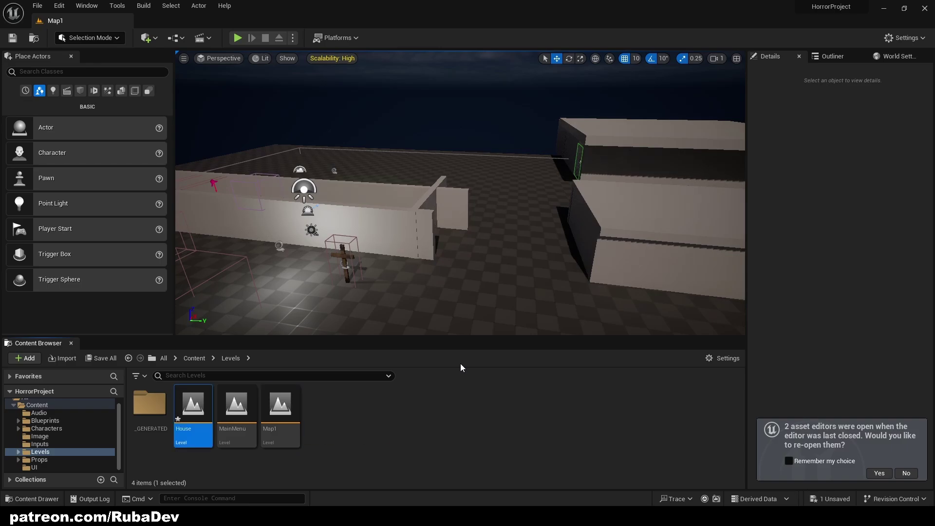
# Open the House level, saving it first, and decline re-opening the previous asset editors
pyautogui.doubleClick(190, 415)
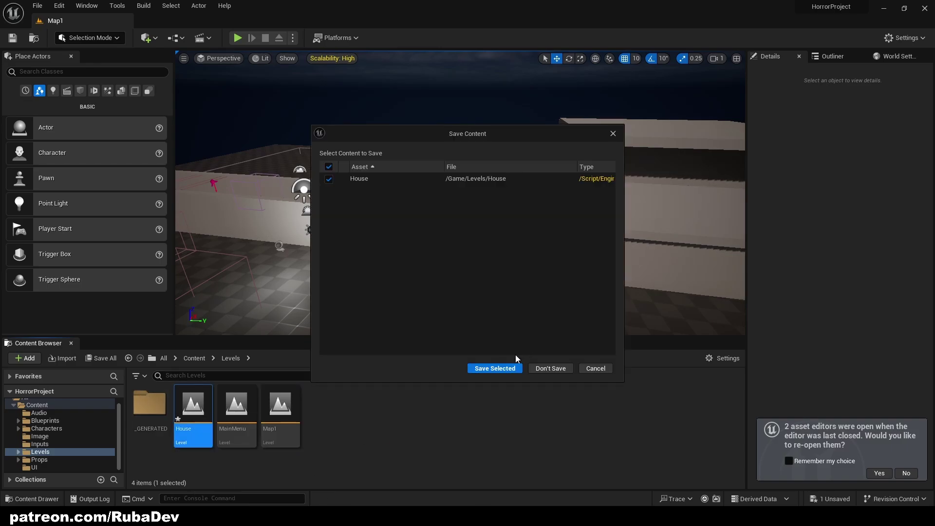
pyautogui.click(495, 368)
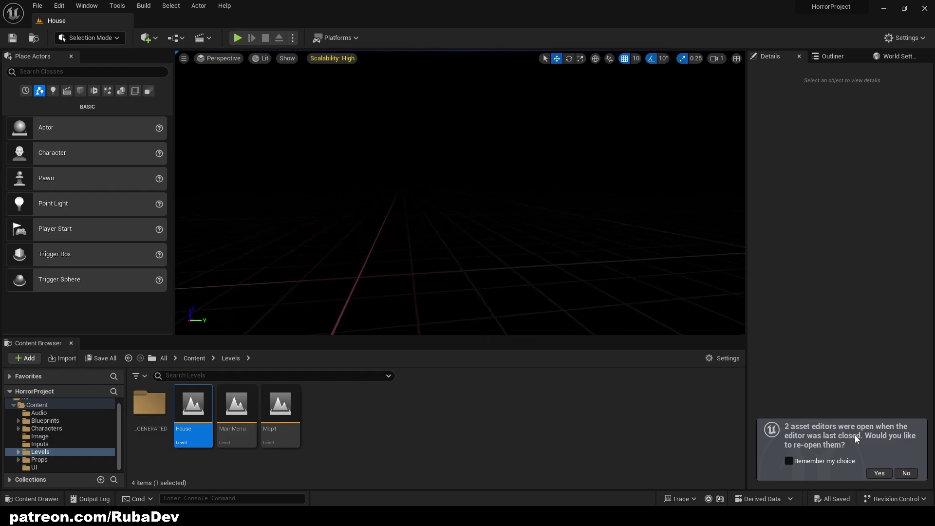
pyautogui.click(905, 473)
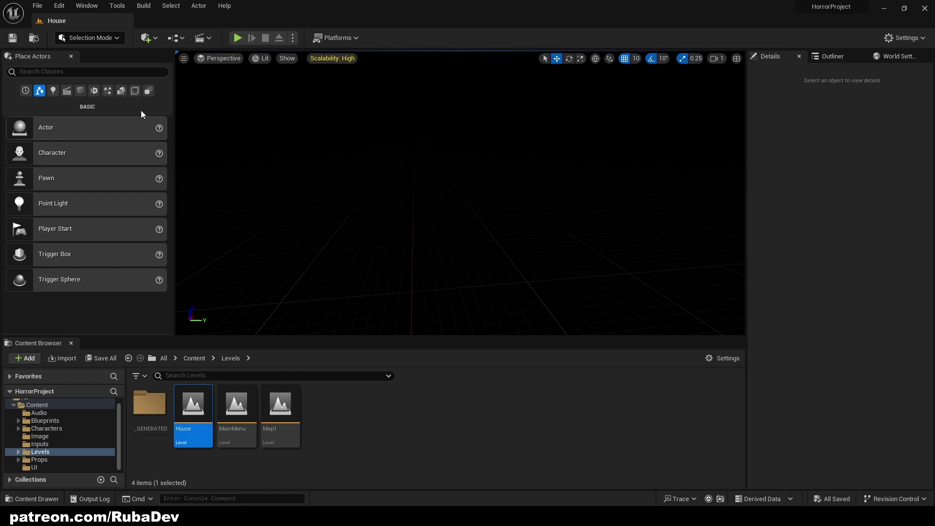
# Place a Cube shape in the empty House level
pyautogui.click(85, 92)
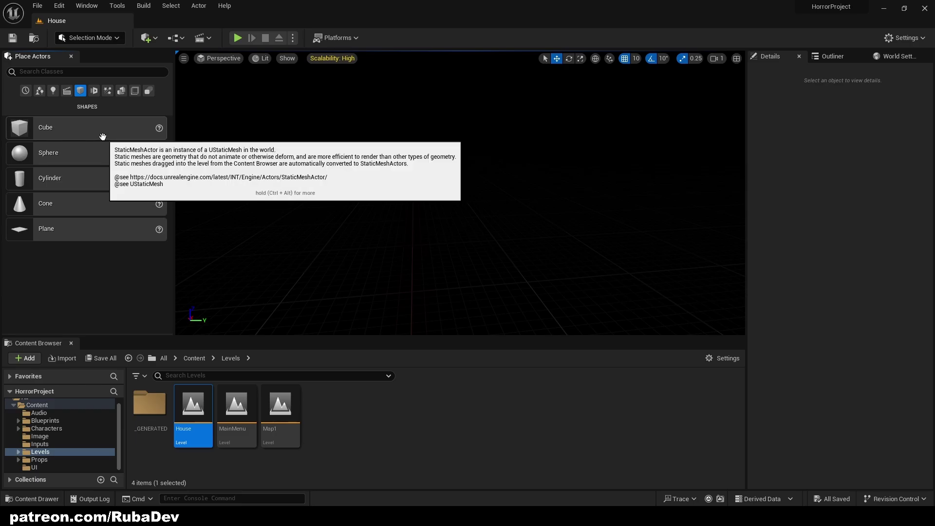
pyautogui.moveTo(138, 139); pyautogui.dragTo(420, 261)
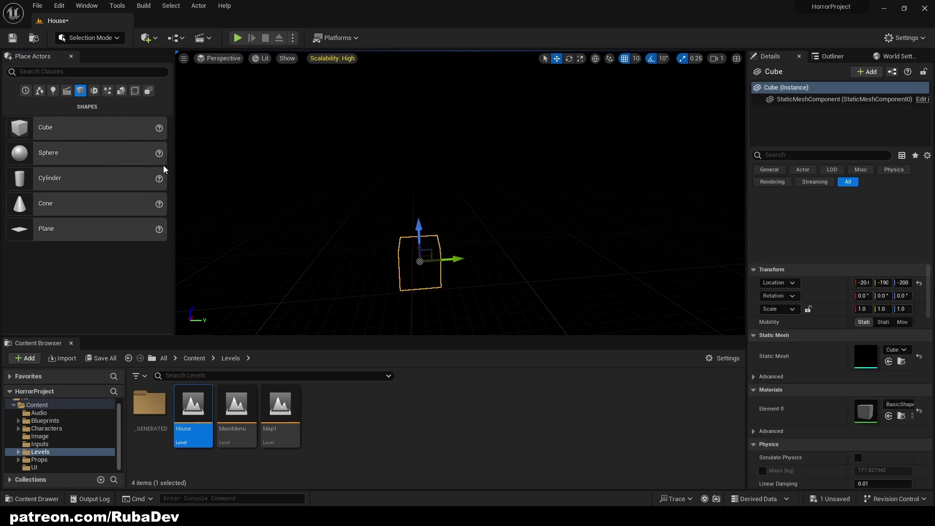
pyautogui.click(141, 37)
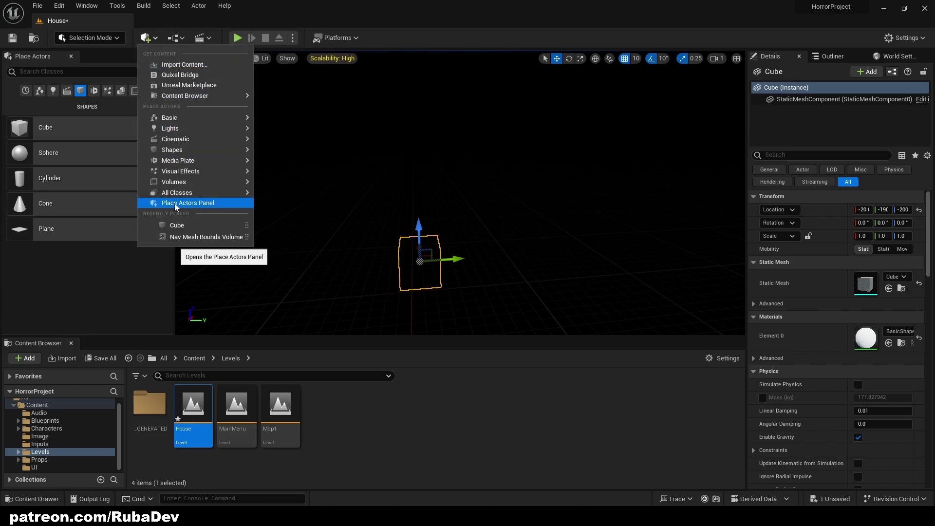
pyautogui.click(75, 258)
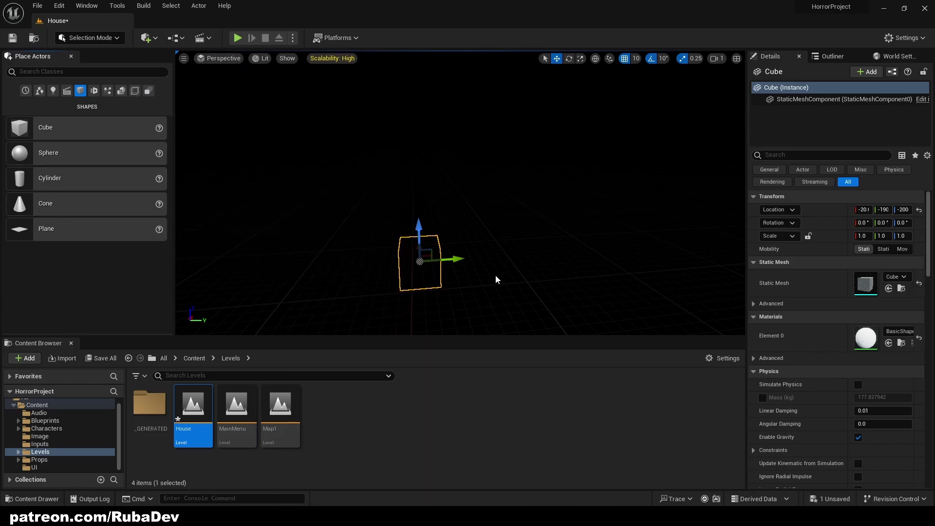
# Raise the cube along its vertical axis to a Z location of 50 and frame it in the view
pyautogui.moveTo(420, 230); pyautogui.dragTo(407, 154)
pyautogui.moveTo(407, 154); pyautogui.dragTo(440, 194, button='right')
pyautogui.press('w')
pyautogui.press('a')
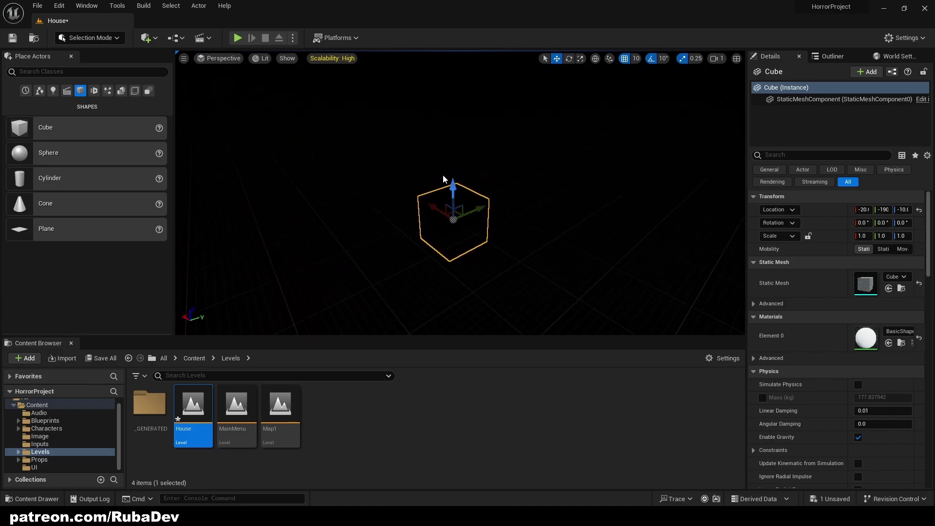
pyautogui.keyDown('alt'); pyautogui.moveTo(447, 186); pyautogui.dragTo(442, 163); pyautogui.keyUp('alt')
pyautogui.press('f')
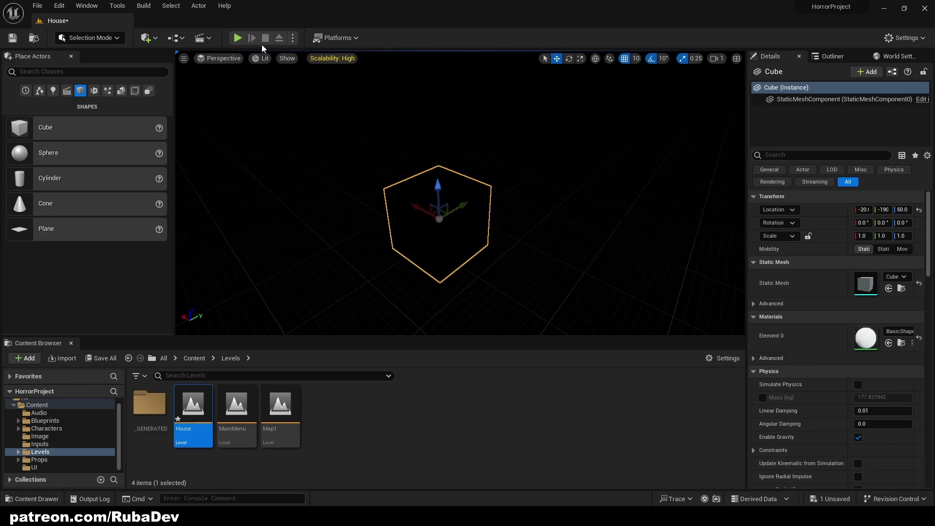
# Switch the viewport shading to Unlit so the cube can be seen without lights
pyautogui.click(261, 58)
pyautogui.click(290, 98)
pyautogui.press('a')
pyautogui.moveTo(439, 191); pyautogui.dragTo(463, 190, button='right')
pyautogui.press('s')
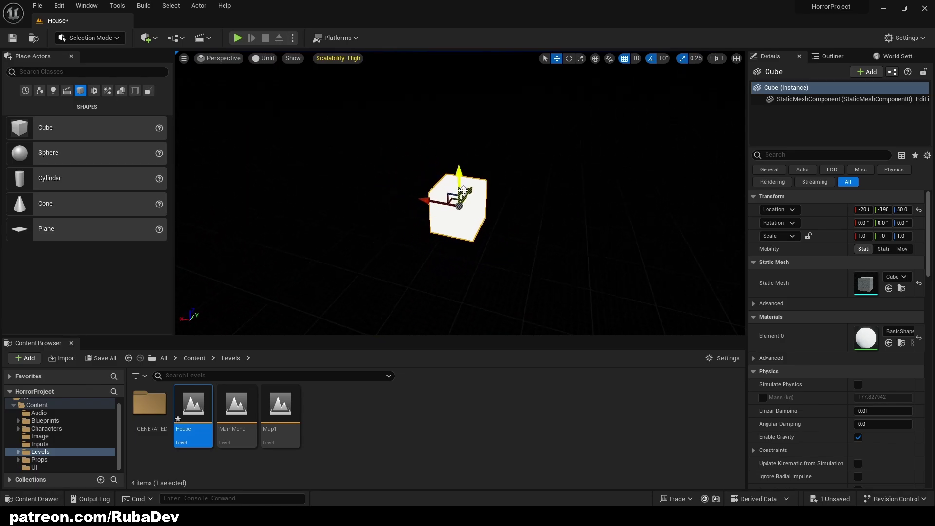
# Scale the cube into a floor slab of 7.0 by 7.75 by 0.75 and lower it to about Z -30
pyautogui.moveTo(462, 189); pyautogui.dragTo(548, 233)
pyautogui.press('d')
pyautogui.moveTo(548, 232); pyautogui.dragTo(497, 227, button='right')
pyautogui.press('w')
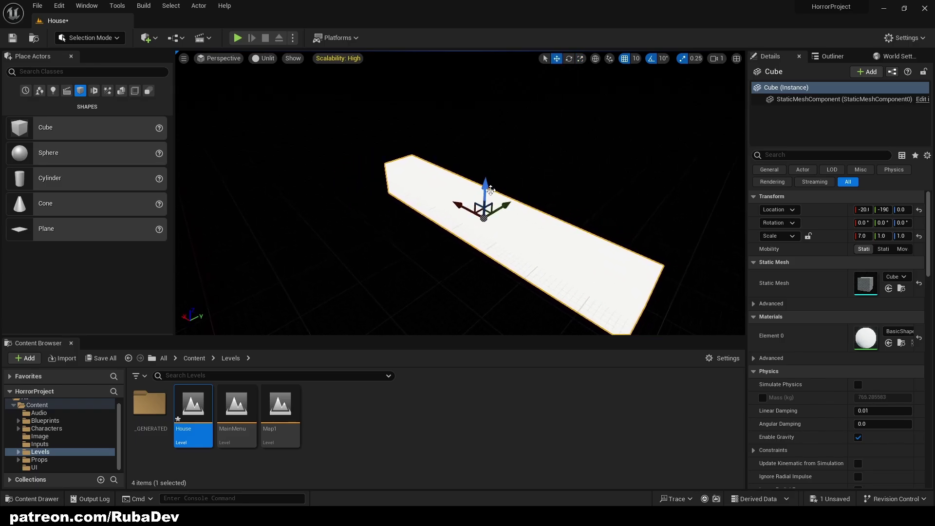
pyautogui.moveTo(491, 190); pyautogui.dragTo(491, 215)
pyautogui.press('d')
pyautogui.moveTo(519, 215); pyautogui.dragTo(463, 215, button='right')
pyautogui.moveTo(494, 205)
pyautogui.mouseDown()
pyautogui.moveTo(521, 203)
pyautogui.moveTo(486, 200)
pyautogui.mouseUp()
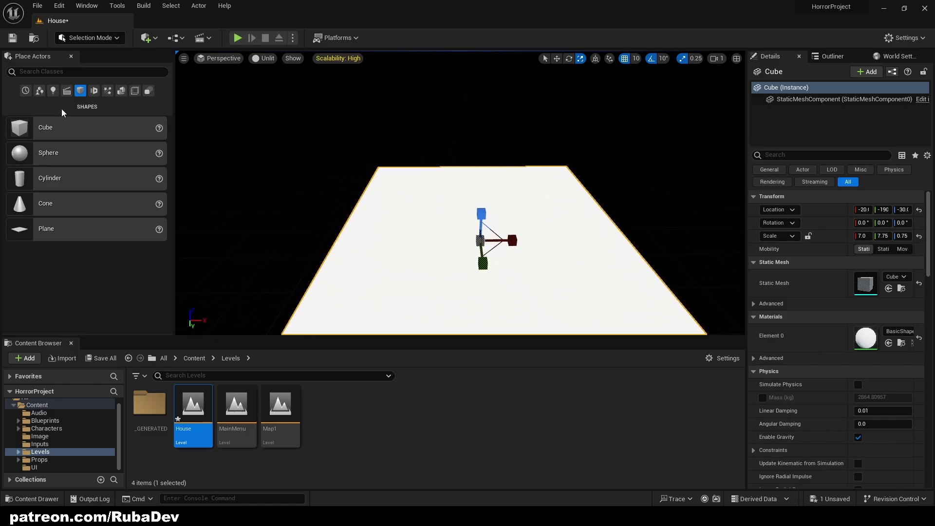
# Place the HP_Character blueprint from the Characters/Player folder on the floor slab
pyautogui.click(39, 91)
pyautogui.click(53, 90)
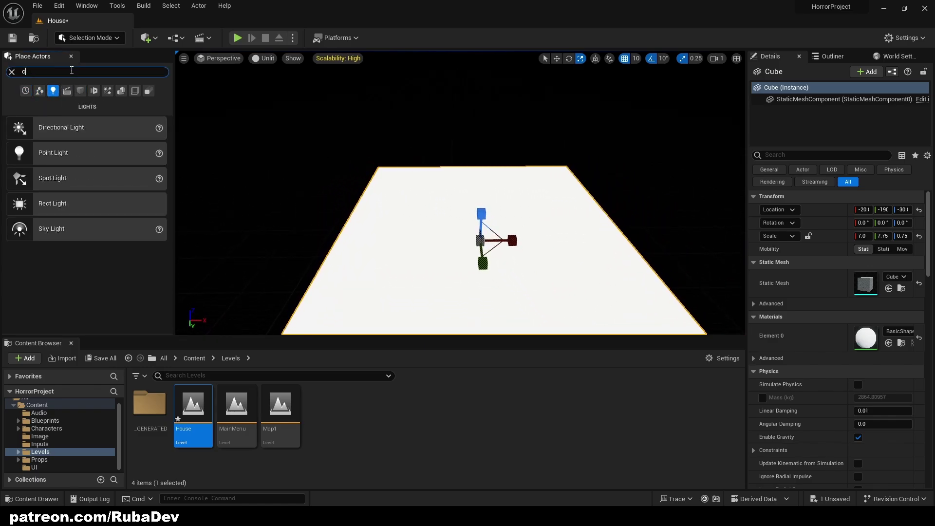
pyautogui.click(194, 357)
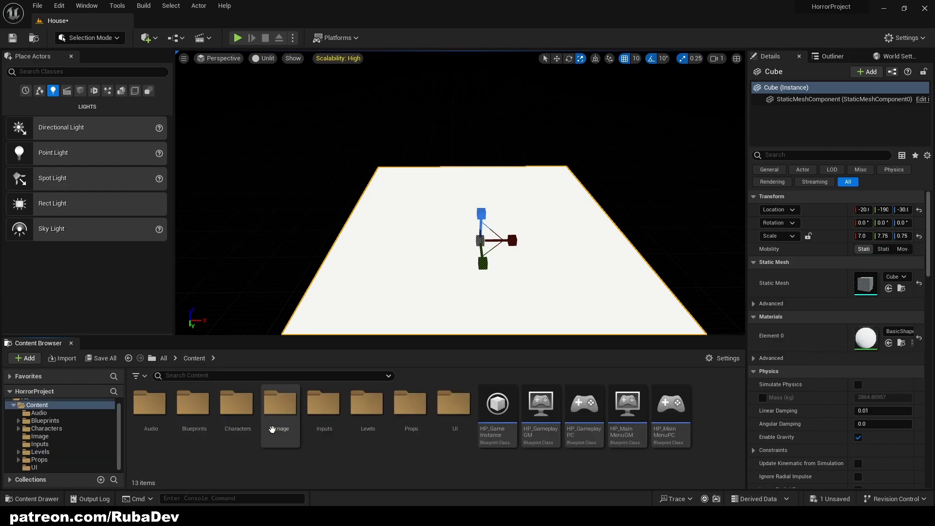
pyautogui.doubleClick(232, 402)
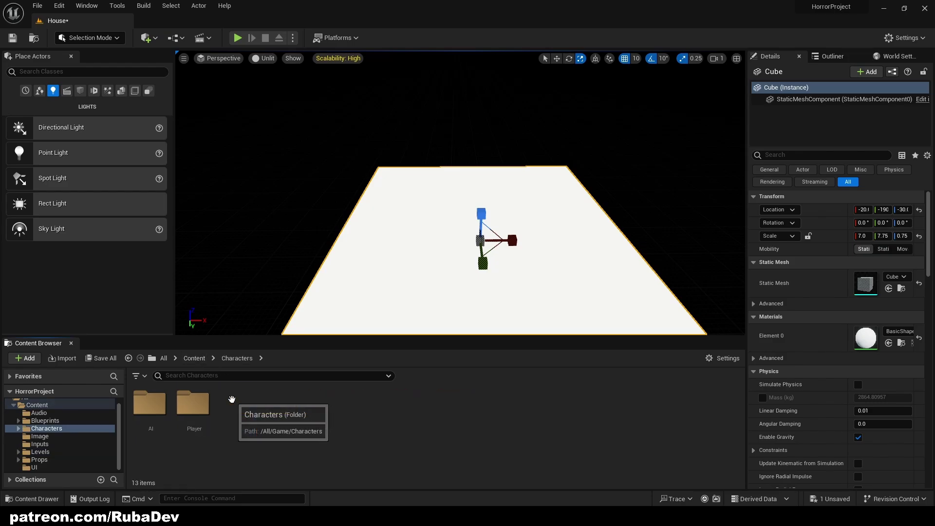
pyautogui.doubleClick(192, 403)
pyautogui.moveTo(312, 329); pyautogui.dragTo(434, 267)
pyautogui.moveTo(433, 266); pyautogui.dragTo(292, 263, button='right')
# Reposition the floor slab beneath the character and stretch its X scale to about 14.7
pyautogui.click(415, 263)
pyautogui.moveTo(445, 119); pyautogui.dragTo(464, 236, button='right')
pyautogui.moveTo(405, 190)
pyautogui.mouseDown()
pyautogui.moveTo(418, 190)
pyautogui.moveTo(392, 186)
pyautogui.mouseUp()
pyautogui.moveTo(392, 186); pyautogui.dragTo(350, 183, button='right')
pyautogui.press('r')
pyautogui.moveTo(527, 215)
pyautogui.mouseDown()
pyautogui.moveTo(539, 210)
pyautogui.moveTo(535, 218)
pyautogui.mouseUp()
pyautogui.moveTo(539, 241); pyautogui.dragTo(609, 242, button='right')
pyautogui.moveTo(609, 241); pyautogui.dragTo(539, 241, button='right')
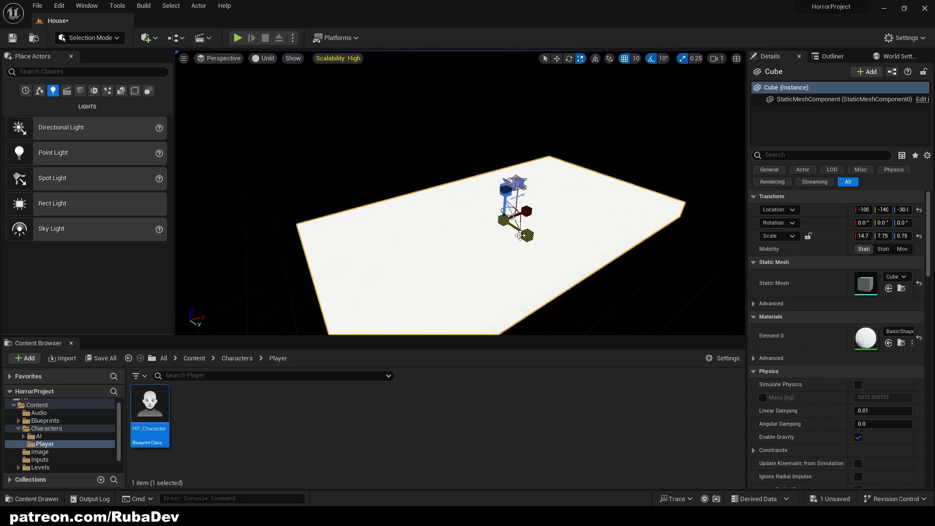
# Resize the floor slab to a scale of about 11.5 in X and 11.0 in Y
pyautogui.moveTo(520, 236); pyautogui.dragTo(557, 259)
pyautogui.moveTo(520, 235); pyautogui.dragTo(439, 230, button='right')
pyautogui.press('e')
pyautogui.press('w')
pyautogui.press('r')
pyautogui.moveTo(495, 208); pyautogui.dragTo(467, 209)
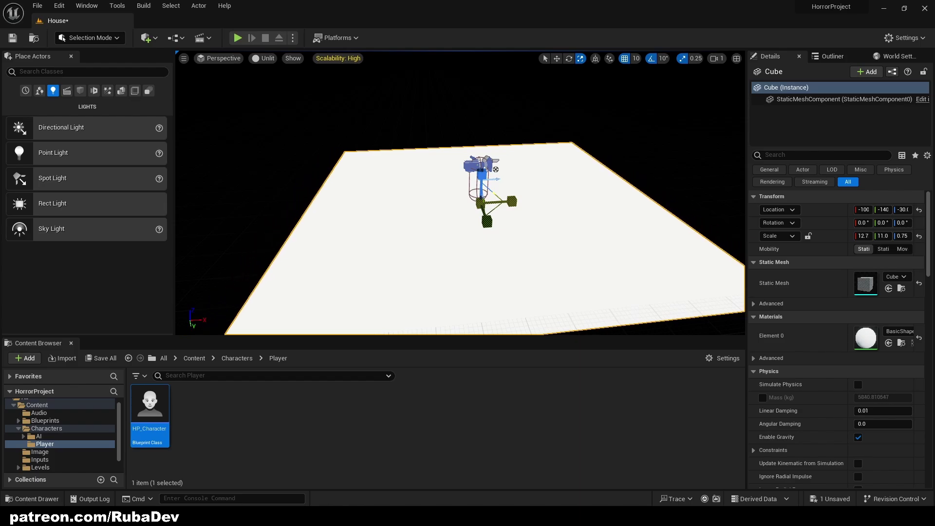
pyautogui.moveTo(495, 169); pyautogui.dragTo(491, 146)
pyautogui.moveTo(492, 203); pyautogui.dragTo(633, 202, button='right')
pyautogui.press('a')
pyautogui.press('w')
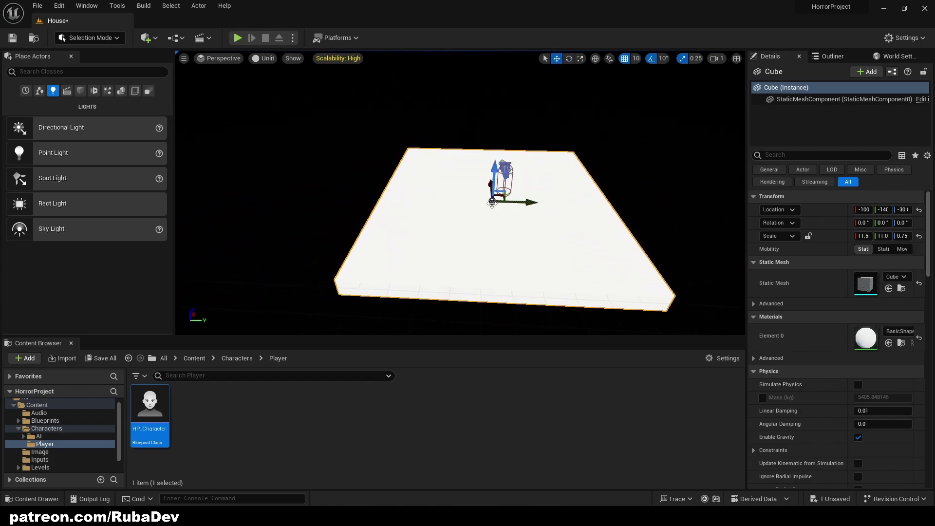
pyautogui.moveTo(469, 236); pyautogui.dragTo(487, 244, button='right')
pyautogui.press('w')
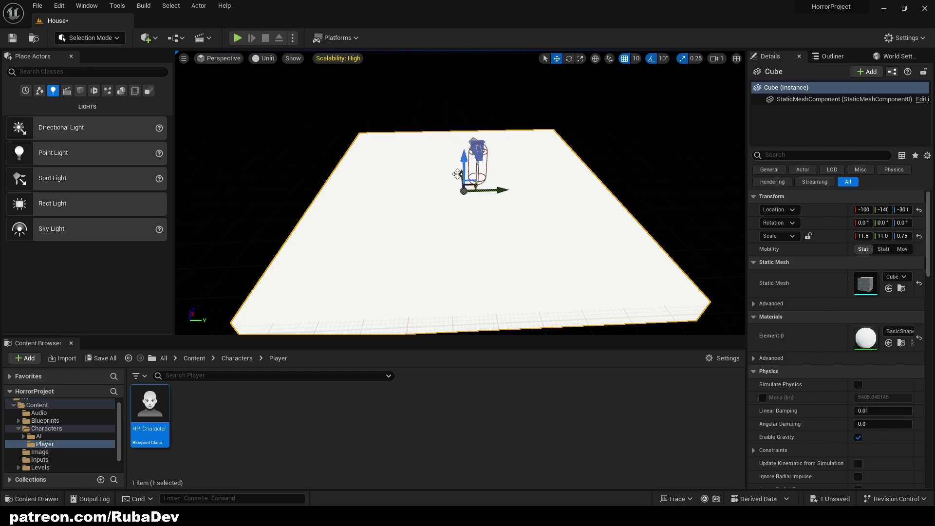
pyautogui.press('e')
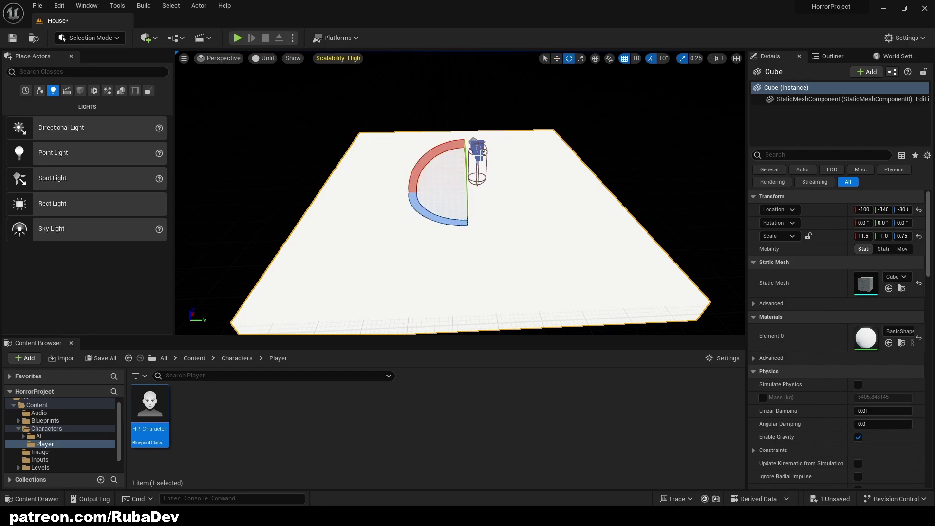
# Duplicate the floor slab rotated 90° about X into an upright wall and move it to Y -680 at the slab's edge
pyautogui.press('r')
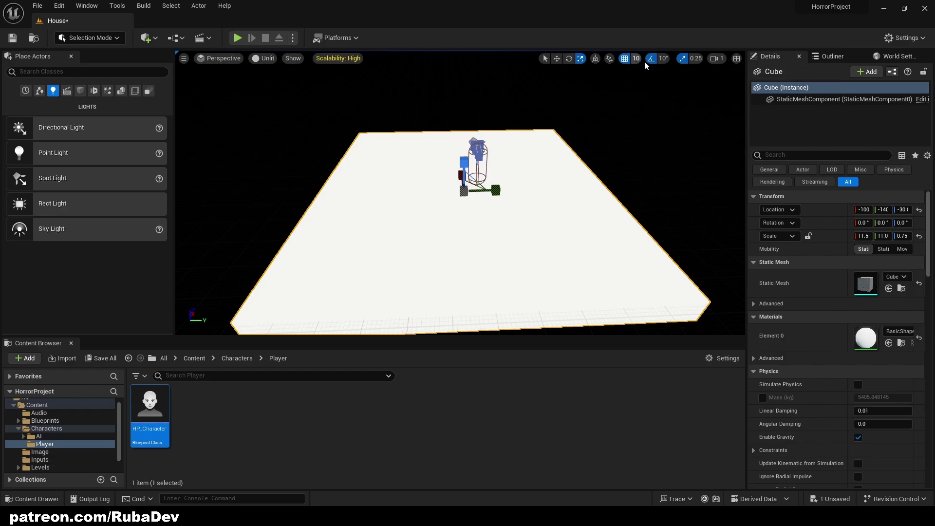
pyautogui.press('e')
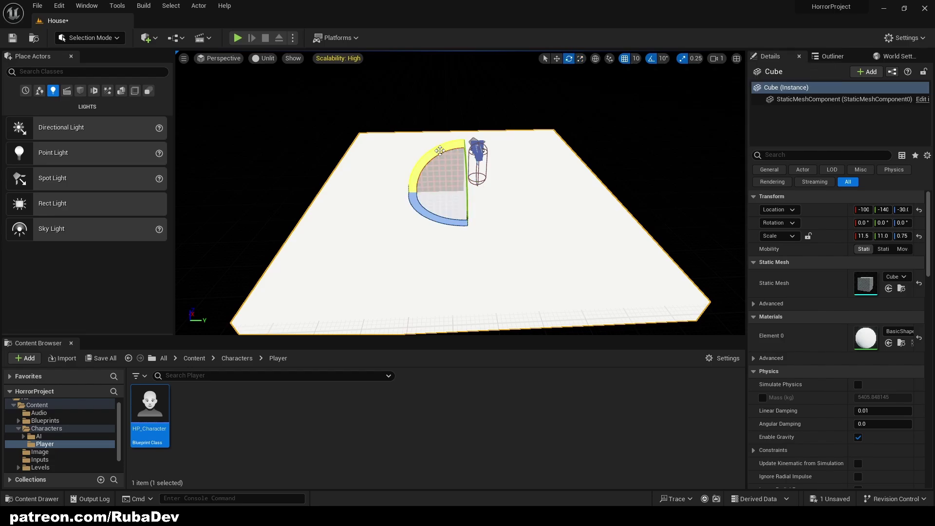
pyautogui.keyDown('alt'); pyautogui.moveTo(442, 150); pyautogui.dragTo(390, 198); pyautogui.keyUp('alt')
pyautogui.press('w')
pyautogui.moveTo(491, 189); pyautogui.dragTo(355, 188)
pyautogui.moveTo(355, 189)
pyautogui.mouseDown(button='right')
pyautogui.moveTo(355, 243)
pyautogui.moveTo(404, 205)
pyautogui.moveTo(352, 195)
pyautogui.mouseUp(button='right')
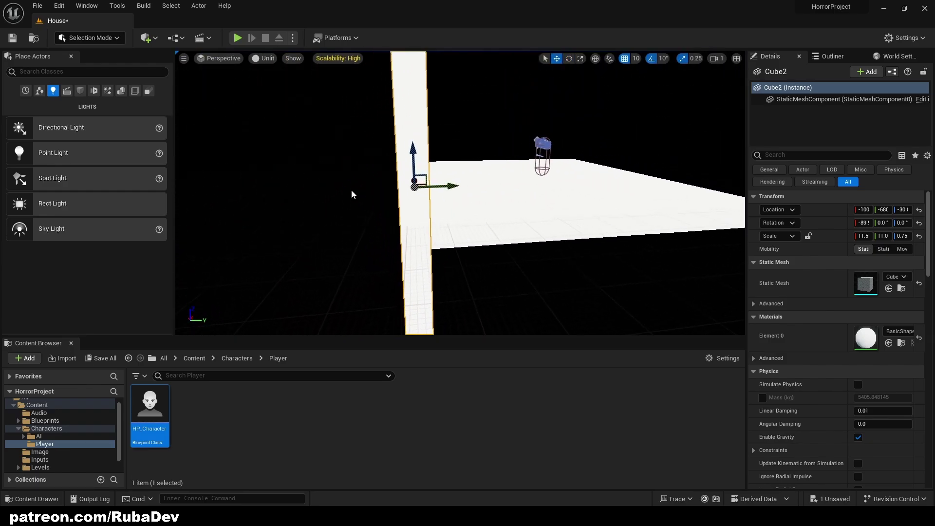
# Scale the upright wall to 4.5 in Y and 0.25 in Z, and raise it to stand on the floor at about Z 150
pyautogui.moveTo(384, 191); pyautogui.dragTo(401, 191)
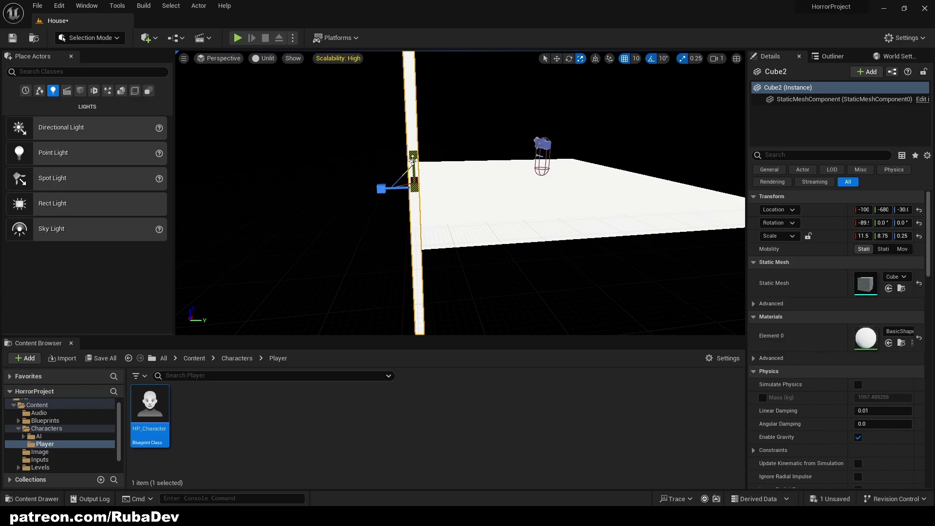
pyautogui.moveTo(412, 150); pyautogui.dragTo(423, 100)
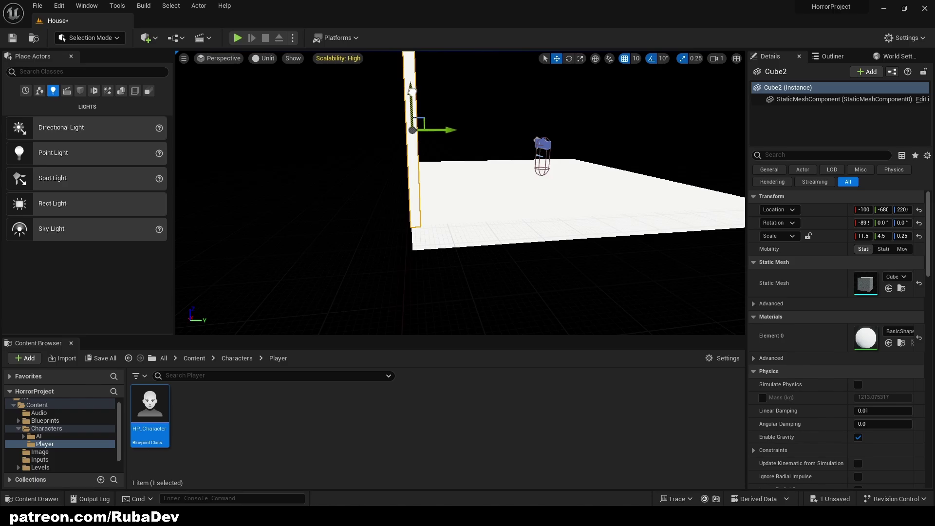
pyautogui.moveTo(479, 85); pyautogui.dragTo(353, 105, button='right')
pyautogui.moveTo(465, 130); pyautogui.dragTo(455, 129, button='right')
pyautogui.press('s')
# Duplicate the wall rotated 90° about the vertical axis and align it along the adjacent floor edge at about X -670, Y -150
pyautogui.press('e')
pyautogui.keyDown('alt'); pyautogui.moveTo(493, 118); pyautogui.dragTo(381, 109); pyautogui.keyUp('alt')
pyautogui.press('w')
pyautogui.moveTo(382, 109); pyautogui.dragTo(414, 109, button='right')
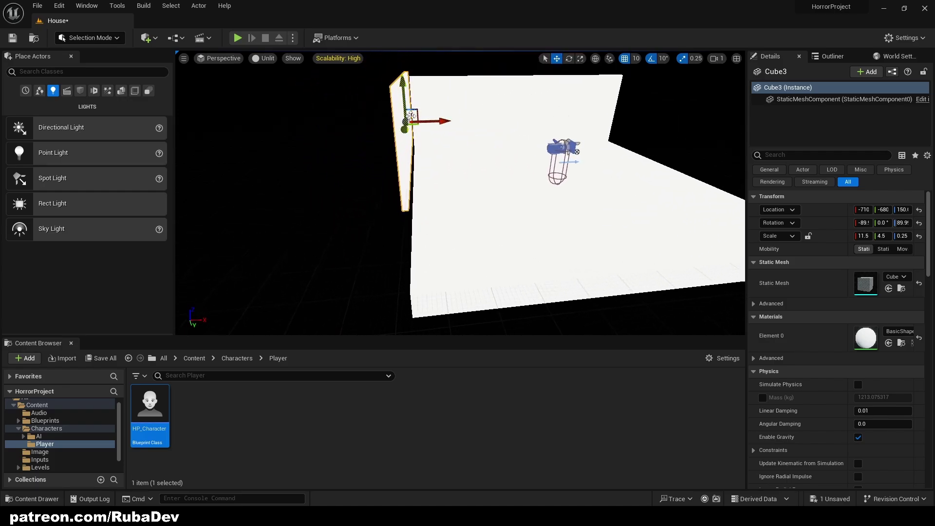
pyautogui.moveTo(422, 122); pyautogui.dragTo(435, 125)
pyautogui.press('a')
pyautogui.moveTo(434, 124); pyautogui.dragTo(482, 128, button='right')
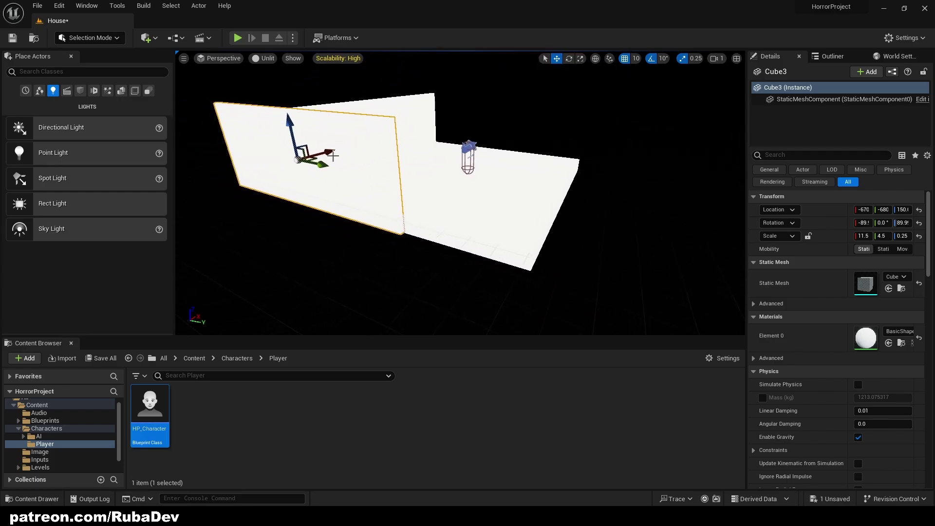
pyautogui.moveTo(327, 167); pyautogui.dragTo(419, 198)
pyautogui.moveTo(419, 198); pyautogui.dragTo(374, 188, button='right')
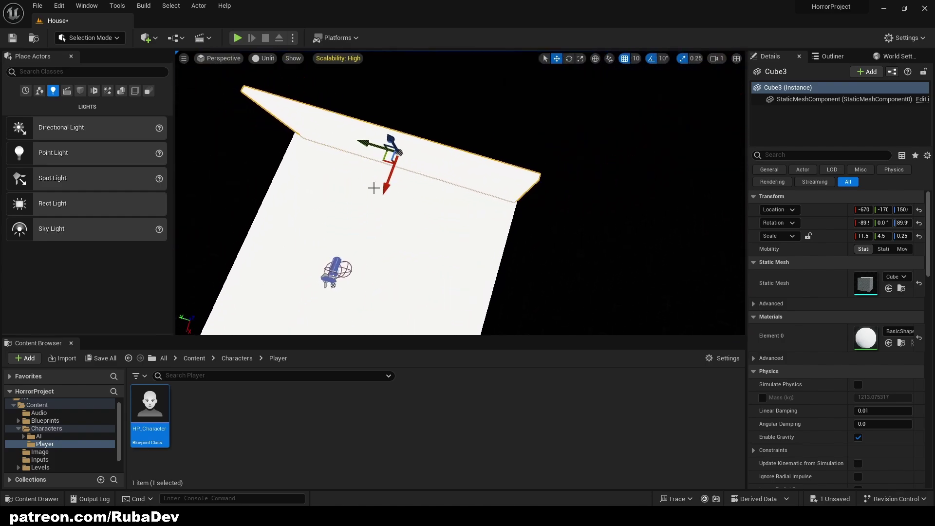
pyautogui.press('s')
# Duplicate the side wall and align the copy with the opposite floor edge at about X 440
pyautogui.moveTo(362, 147); pyautogui.dragTo(559, 155, button='right')
pyautogui.moveTo(538, 158); pyautogui.dragTo(423, 118)
pyautogui.moveTo(399, 146); pyautogui.dragTo(385, 147, button='right')
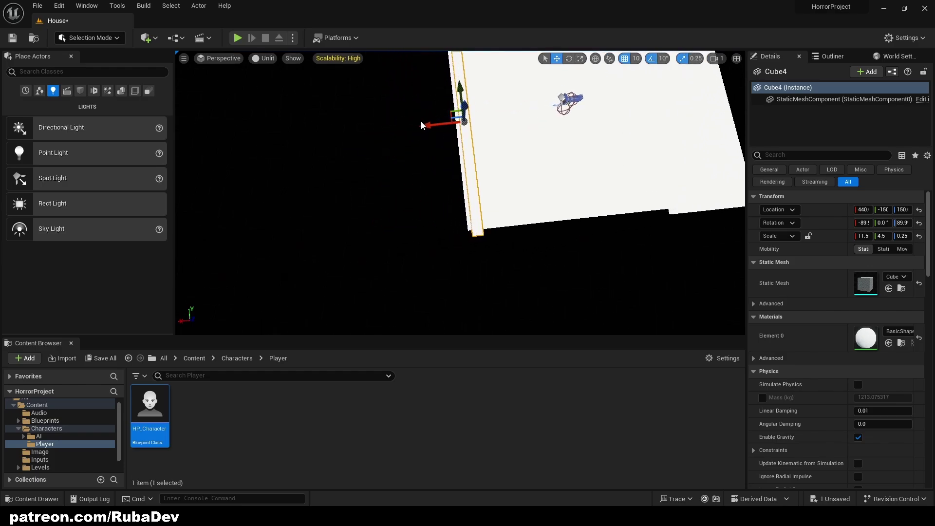
pyautogui.moveTo(427, 125); pyautogui.dragTo(423, 126)
pyautogui.press('s')
# Duplicate the first wall onto the remaining open side, and raise a copy of the floor slab as the ceiling
pyautogui.moveTo(425, 126); pyautogui.dragTo(488, 182, button='right')
pyautogui.click(465, 142)
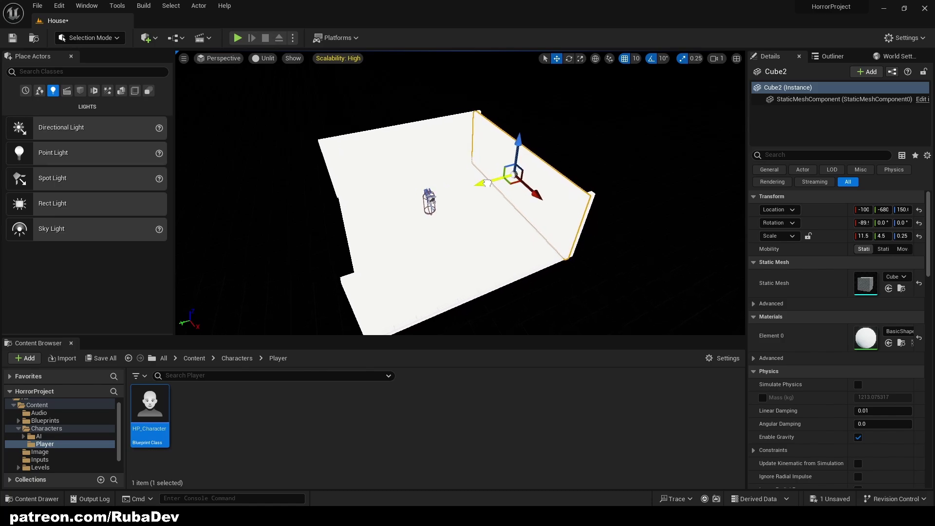
pyautogui.keyDown('alt'); pyautogui.moveTo(488, 182); pyautogui.dragTo(301, 241); pyautogui.keyUp('alt')
pyautogui.moveTo(405, 222); pyautogui.dragTo(424, 234, button='right')
pyautogui.click(403, 223)
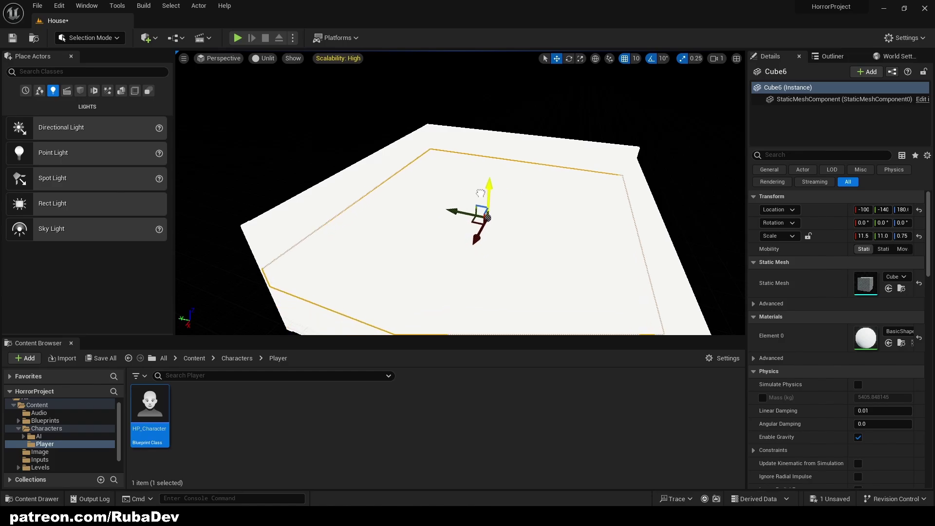
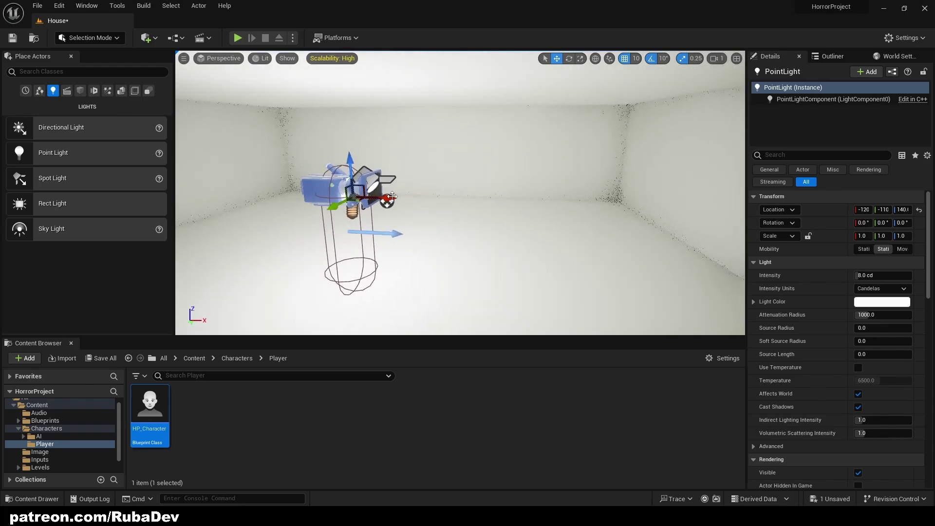
# Place a Post Process Volume outside the room, at about Z 1040
pyautogui.press('f')
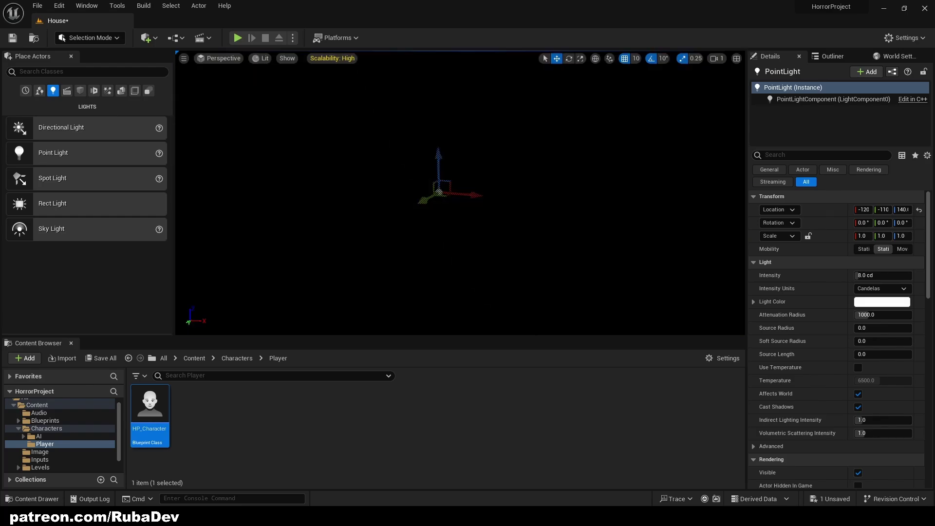
pyautogui.moveTo(541, 221); pyautogui.dragTo(389, 227, button='right')
pyautogui.click(135, 91)
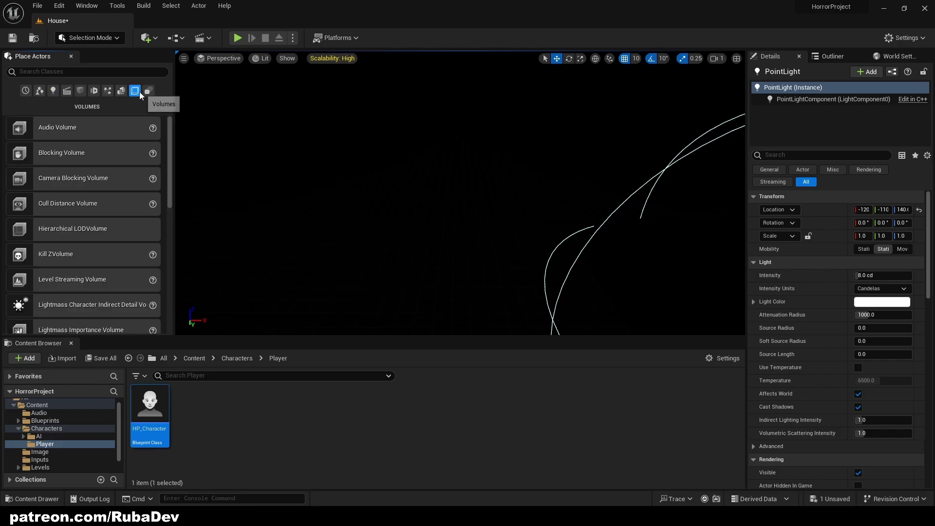
pyautogui.scroll(-6, 124, 217)
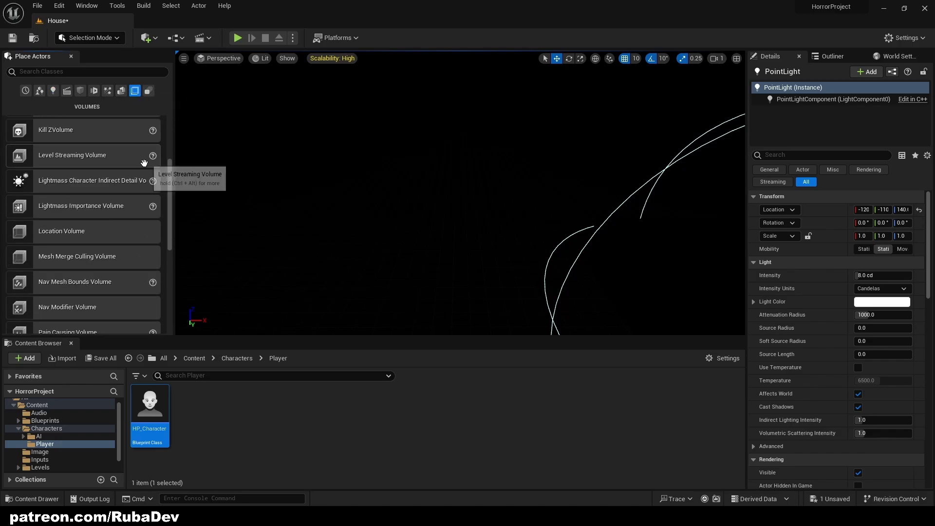
pyautogui.scroll(-2, 127, 191)
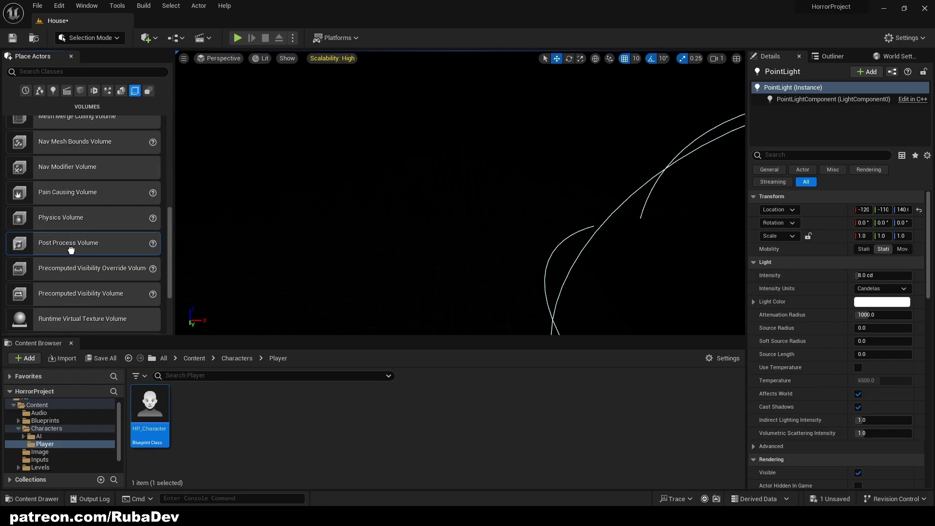
pyautogui.moveTo(71, 250); pyautogui.dragTo(371, 148)
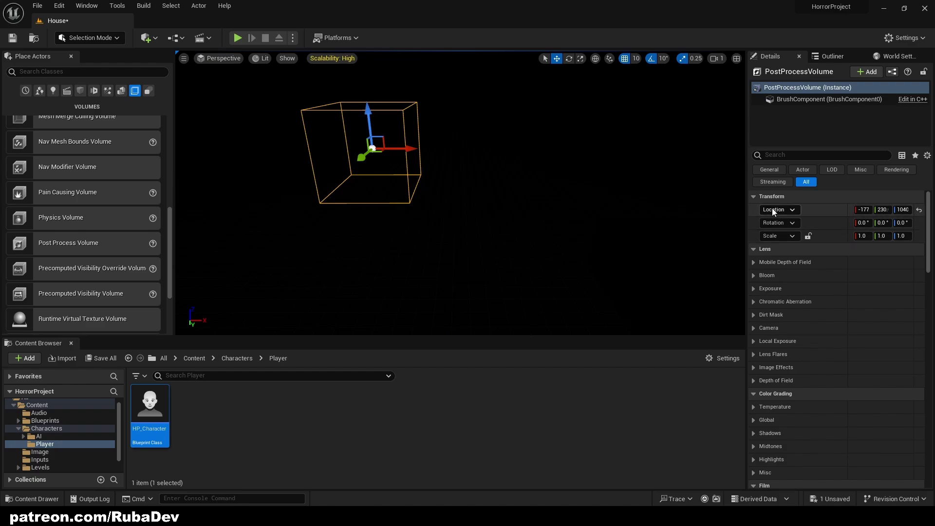
# Enable Infinite Extent (Unbound) on the Post Process Volume
pyautogui.click(804, 156)
pyautogui.write('bound')
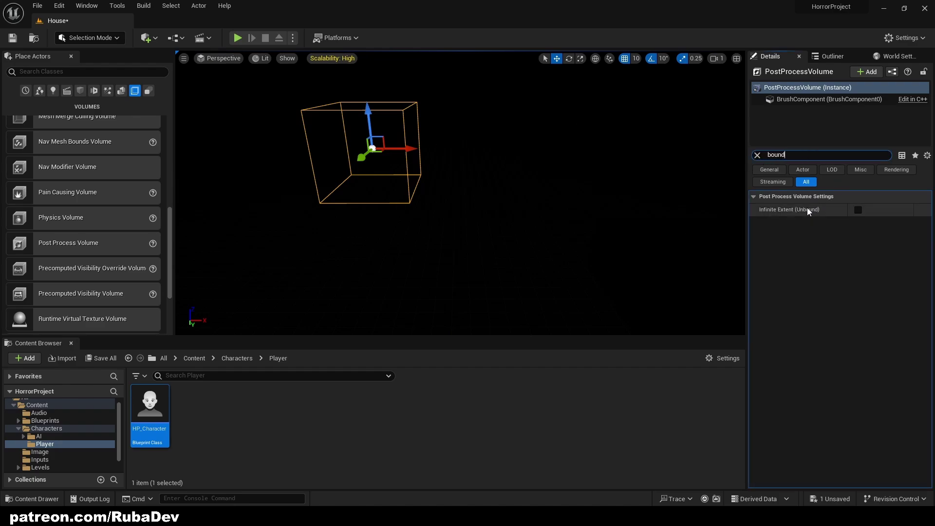
pyautogui.click(858, 210)
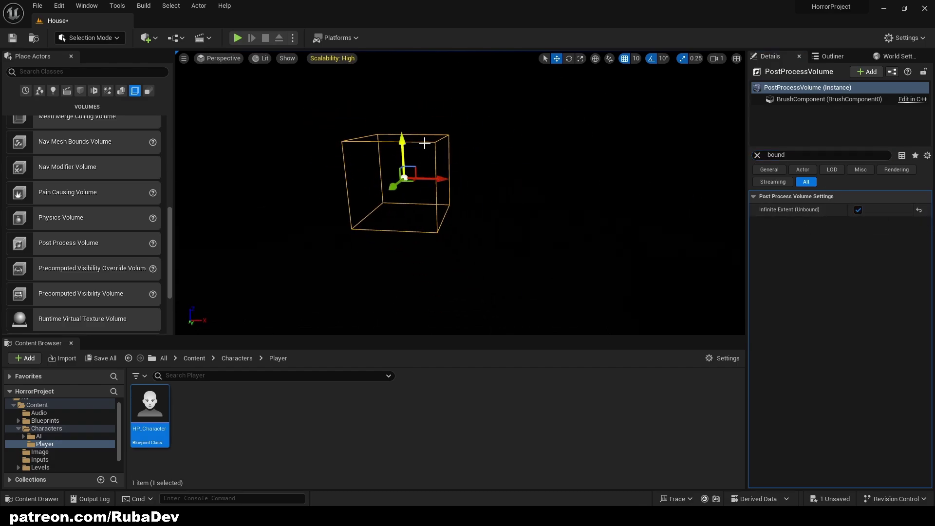
# Enable the Min EV100 and Max EV100 exposure overrides on the Post Process Volume and set both to 1.0
pyautogui.moveTo(387, 144); pyautogui.dragTo(492, 163, button='right')
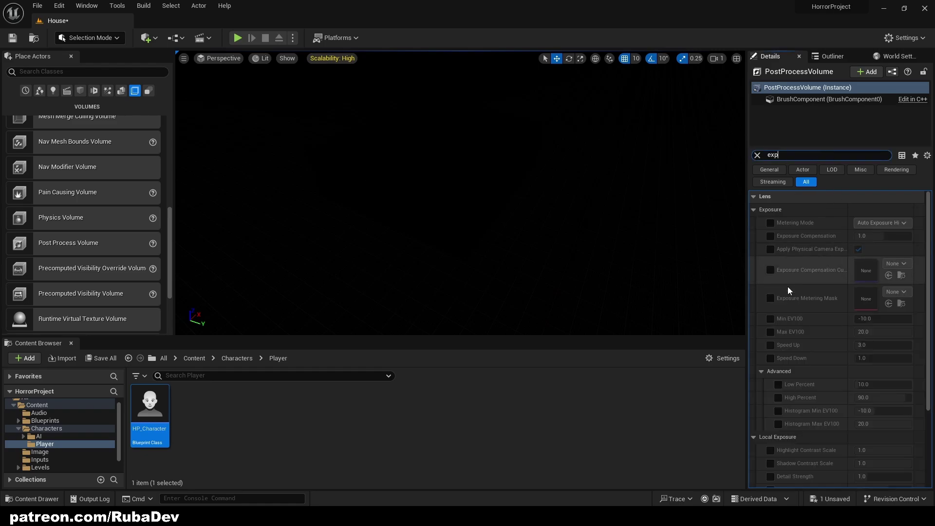
pyautogui.click(771, 318)
pyautogui.click(770, 332)
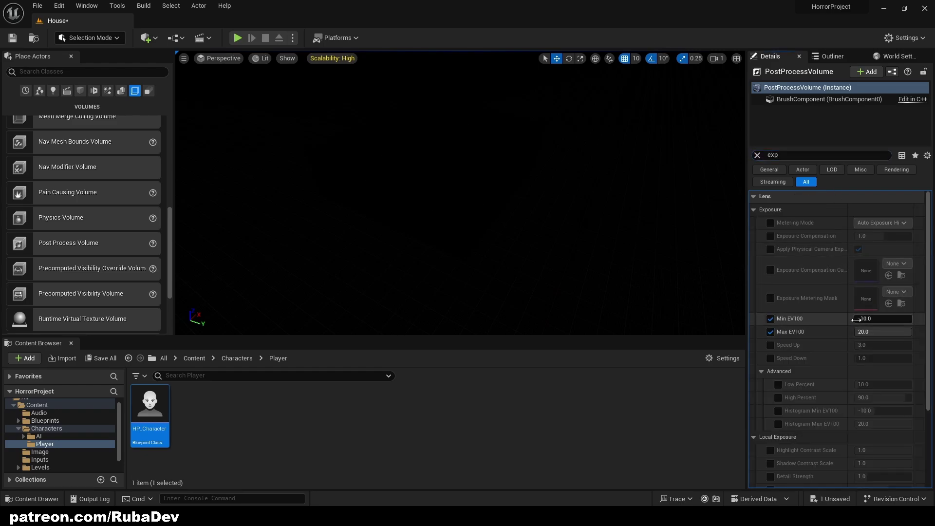
pyautogui.write('1')
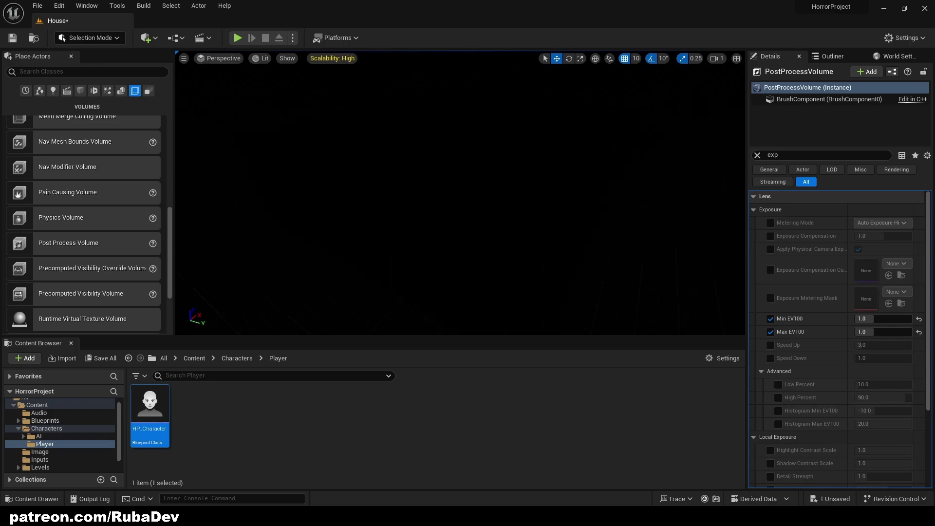
pyautogui.moveTo(460, 193); pyautogui.dragTo(317, 192, button='right')
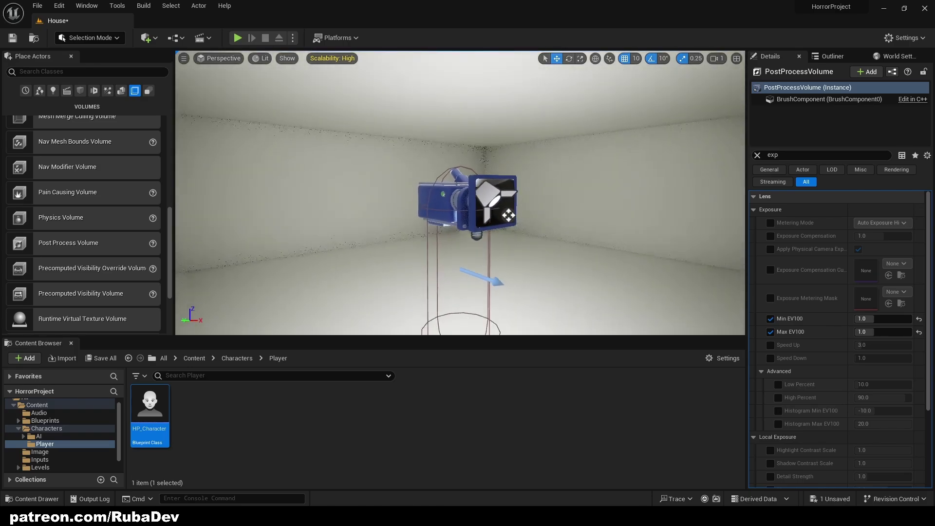
# Reset the Post Process Volume's Min EV100 and Max EV100 to their default values
pyautogui.scroll(-3, 508, 215)
pyautogui.click(919, 319)
pyautogui.click(919, 332)
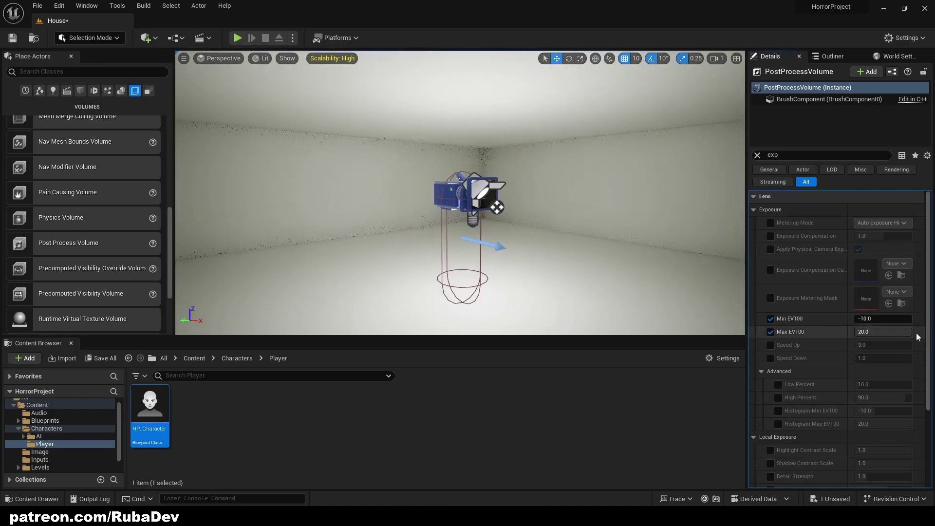
# Inspect the character inside the room, clear the property filter, and reselect the Post Process Volume
pyautogui.moveTo(482, 225); pyautogui.dragTo(445, 223, button='right')
pyautogui.click(596, 230)
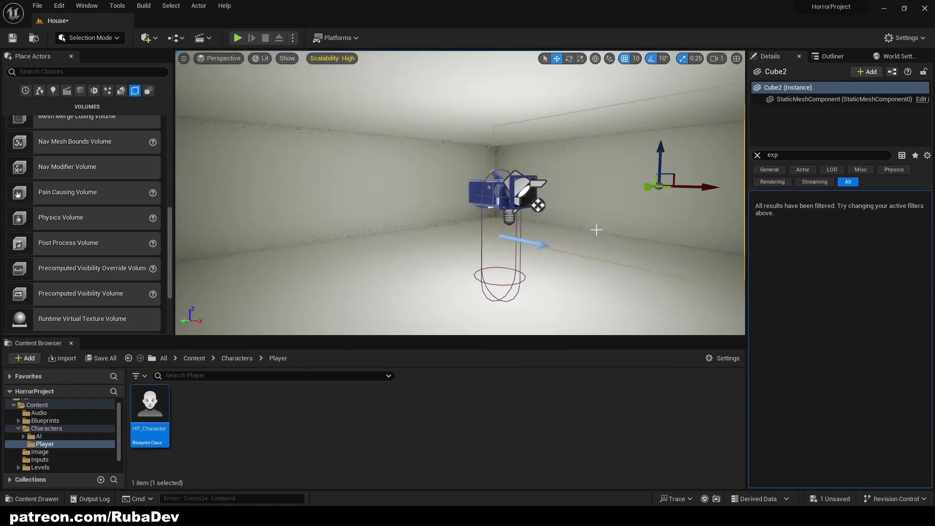
pyautogui.click(505, 197)
pyautogui.moveTo(506, 198); pyautogui.dragTo(548, 207, button='right')
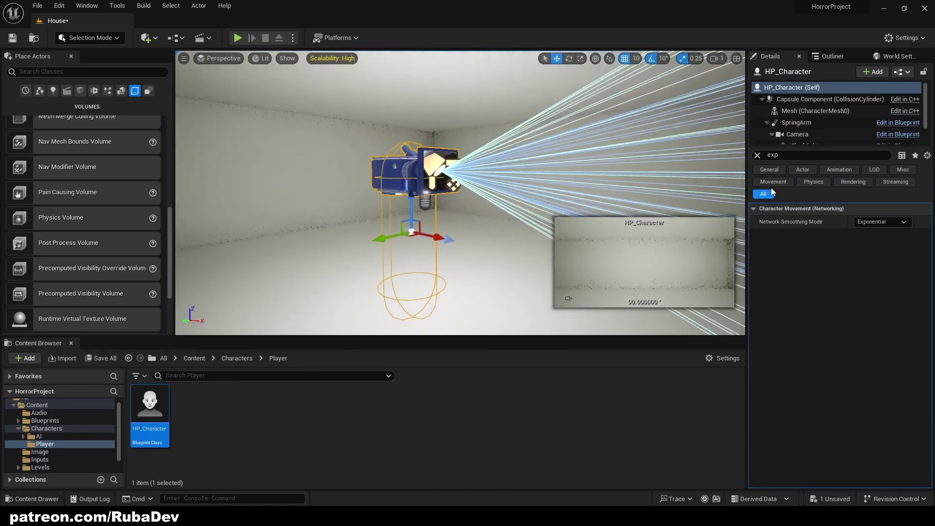
pyautogui.click(755, 156)
pyautogui.moveTo(633, 161); pyautogui.dragTo(458, 263, button='right')
pyautogui.click(474, 170)
pyautogui.moveTo(407, 180); pyautogui.dragTo(416, 160, button='right')
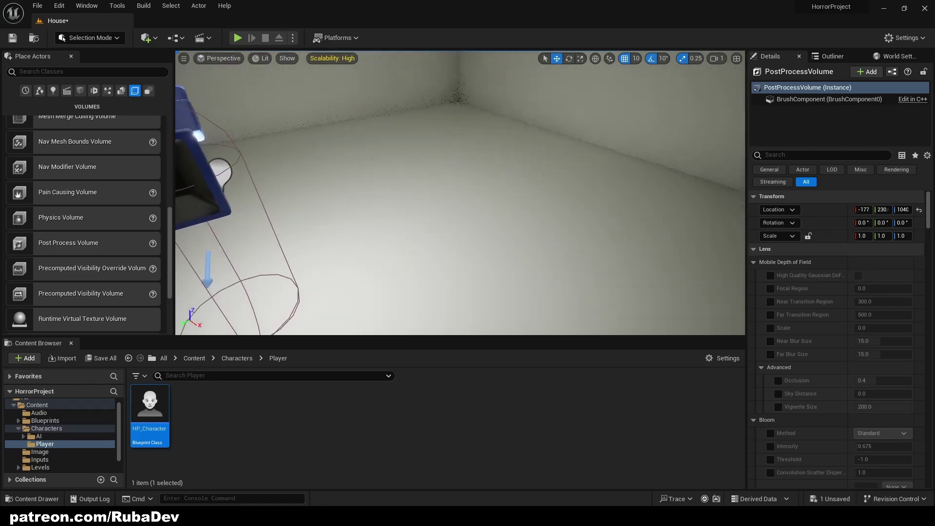
# Play-test the level from a spot inside the room and stop the session
pyautogui.rightClick(415, 161)
pyautogui.click(450, 434)
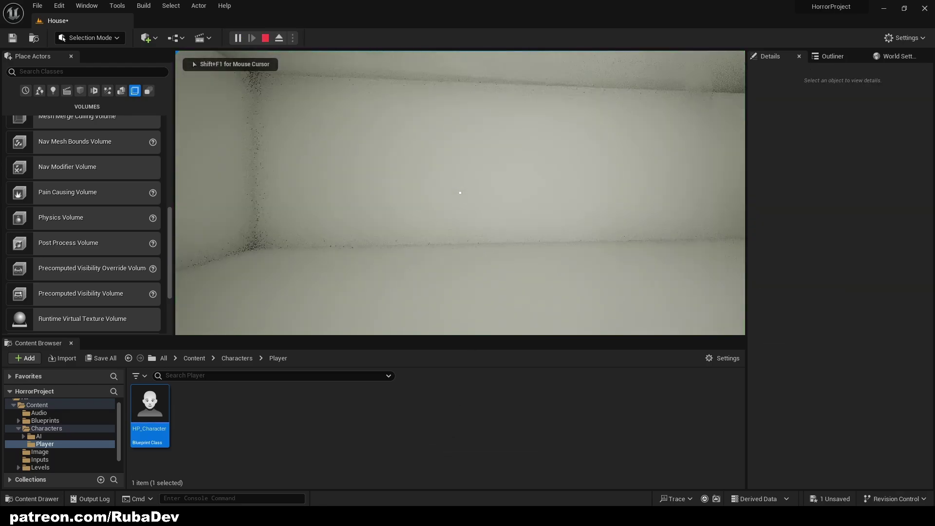
pyautogui.press('Escape')
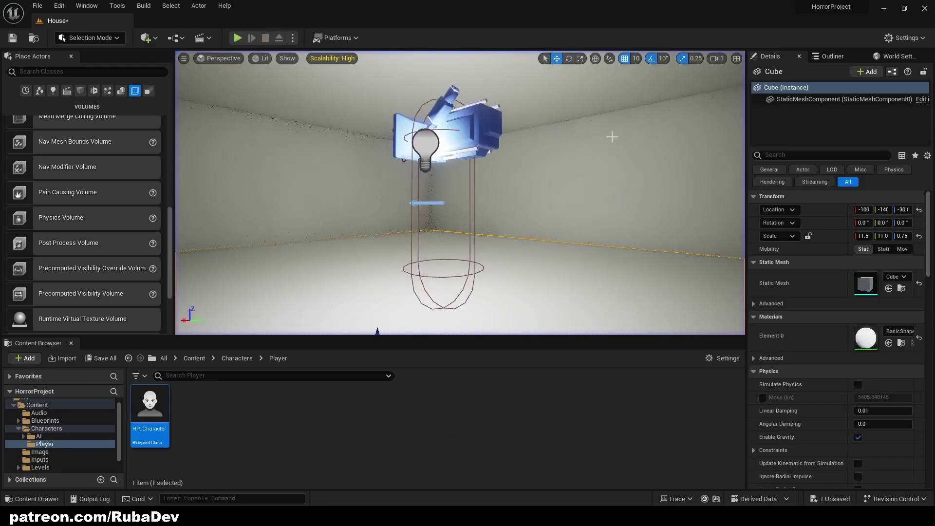
# Select the Post Process Volume outside the room again and set its Min EV100 and Max EV100 exposure to 1.0
pyautogui.moveTo(612, 136); pyautogui.dragTo(682, 132, button='right')
pyautogui.moveTo(555, 185); pyautogui.dragTo(509, 132, button='right')
pyautogui.press('s')
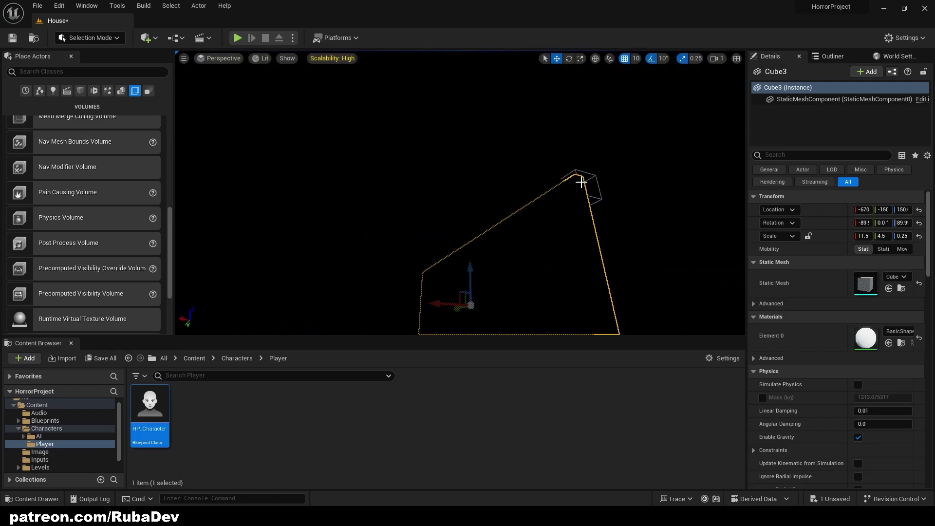
pyautogui.click(580, 182)
pyautogui.press('s')
pyautogui.moveTo(620, 227); pyautogui.dragTo(668, 224, button='right')
pyautogui.click(794, 153)
pyautogui.write('ex')
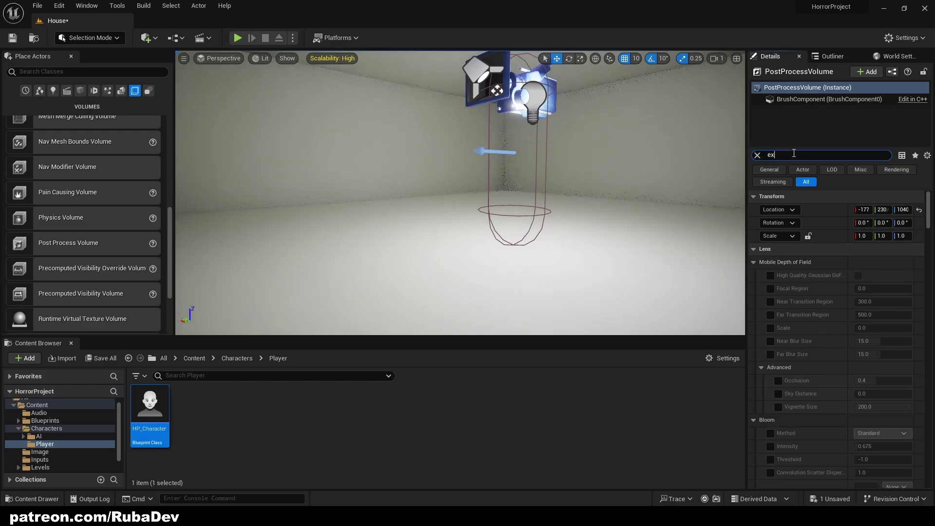
pyautogui.write('p')
pyautogui.click(864, 332)
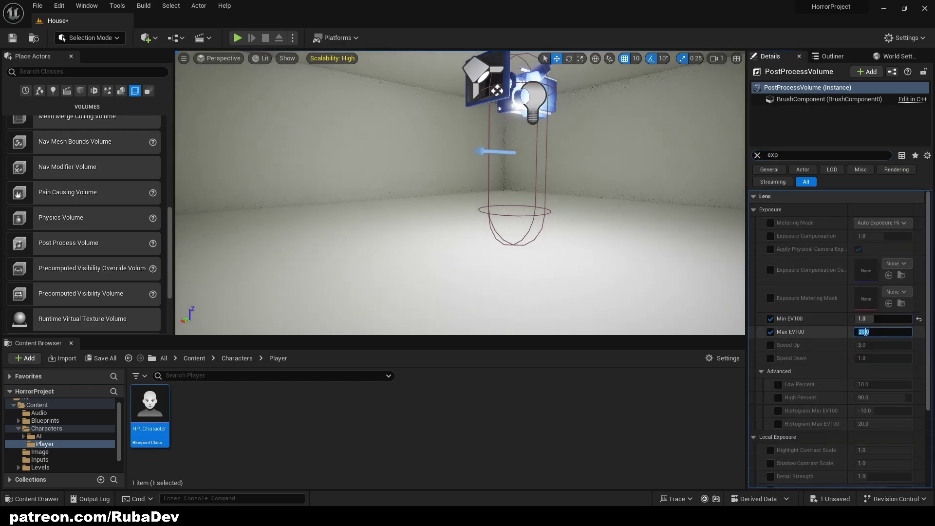
pyautogui.write('1')
pyautogui.press('Return')
# Examine the room's lighting around the character from several viewpoints inside
pyautogui.click(549, 207)
pyautogui.press('w')
pyautogui.moveTo(549, 206)
pyautogui.mouseDown(button='right')
pyautogui.moveTo(549, 180)
pyautogui.moveTo(550, 207)
pyautogui.moveTo(515, 209)
pyautogui.moveTo(558, 215)
pyautogui.mouseUp(button='right')
pyautogui.press('s')
pyautogui.press('d')
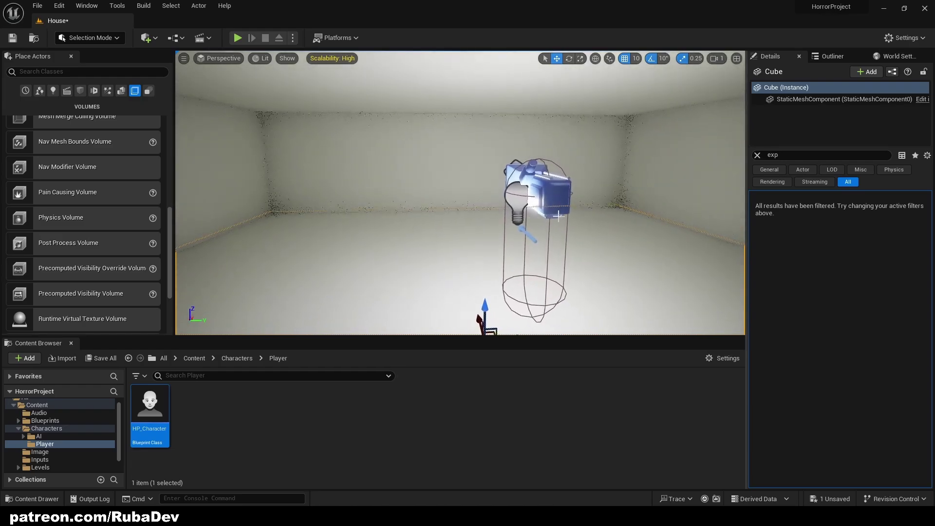
pyautogui.moveTo(568, 153); pyautogui.dragTo(618, 222, button='right')
pyautogui.press('w')
pyautogui.press('s')
pyautogui.press('a')
pyautogui.moveTo(341, 183)
pyautogui.mouseDown(button='right')
pyautogui.moveTo(306, 185)
pyautogui.moveTo(371, 187)
pyautogui.moveTo(337, 185)
pyautogui.mouseUp(button='right')
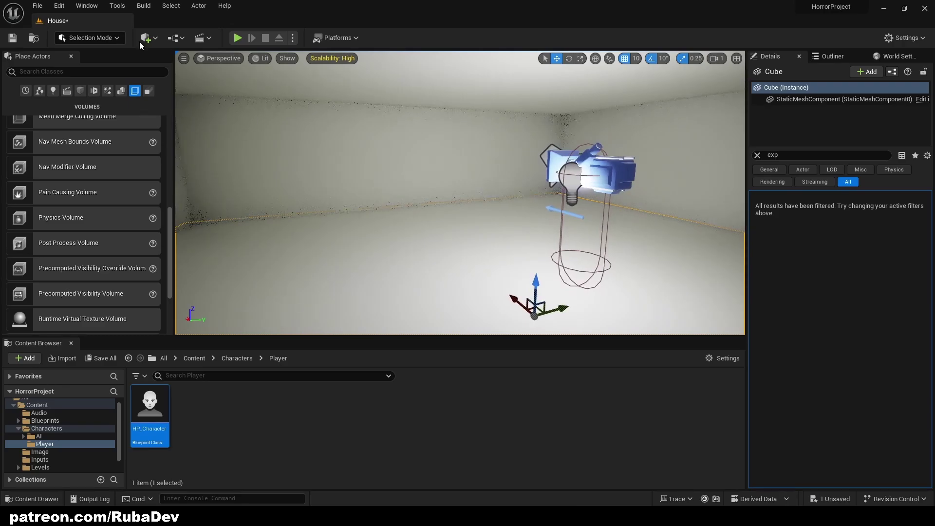
# In the project's Rendering settings, set both the Dynamic Global Illumination Method and the Reflection Method to None
pyautogui.click(51, 10)
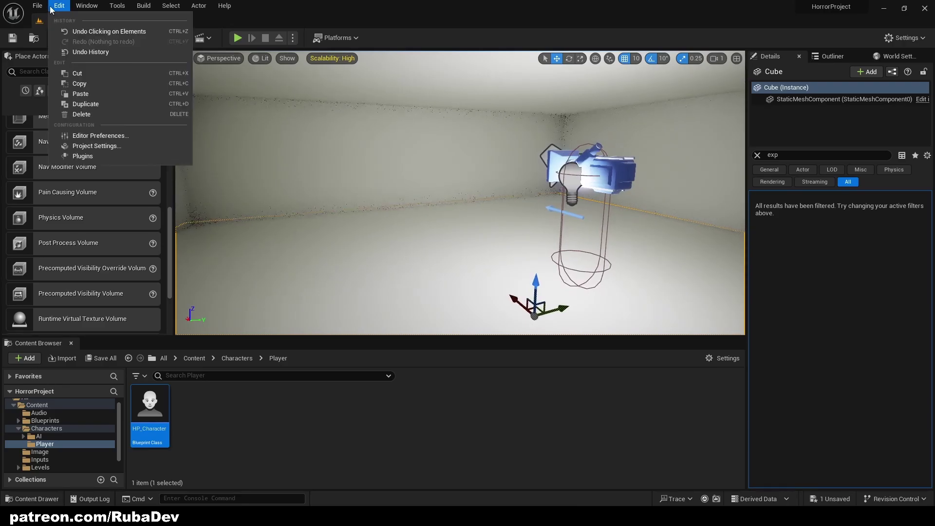
pyautogui.click(82, 149)
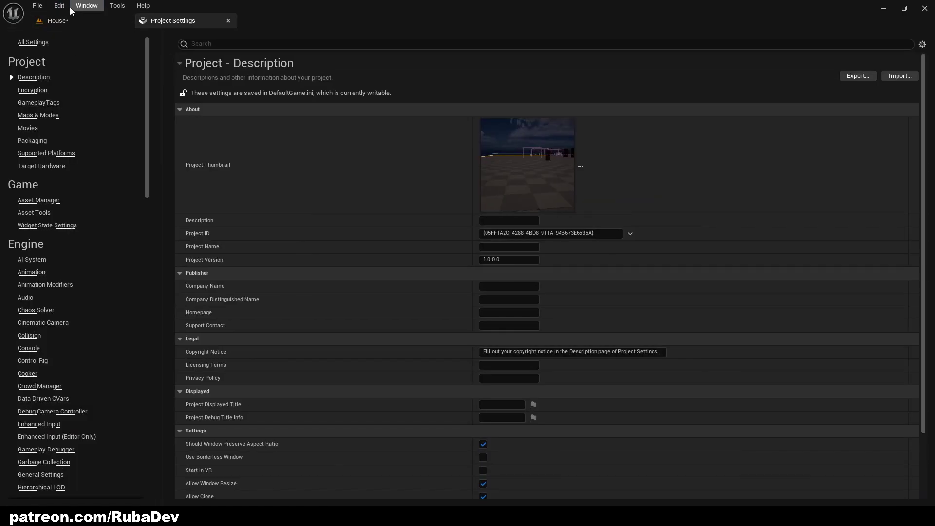
pyautogui.scroll(-10, 83, 165)
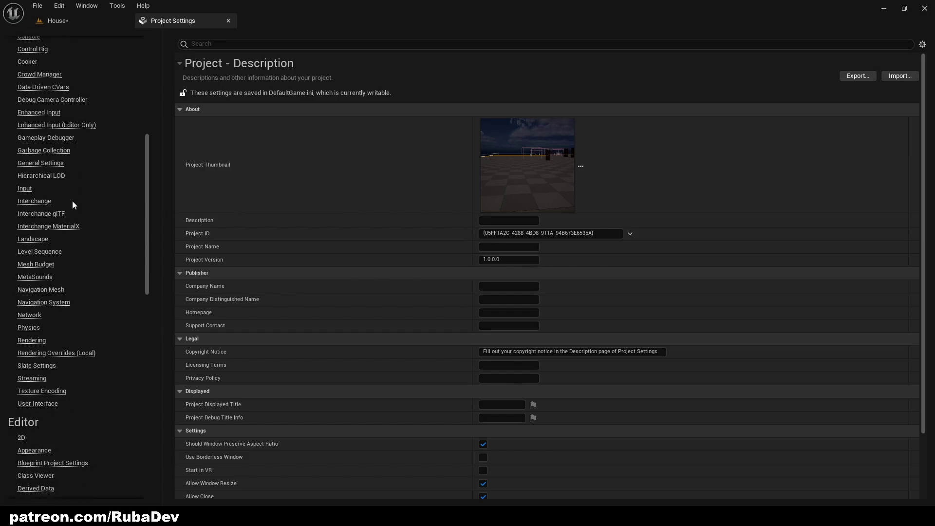
pyautogui.scroll(-10, 51, 244)
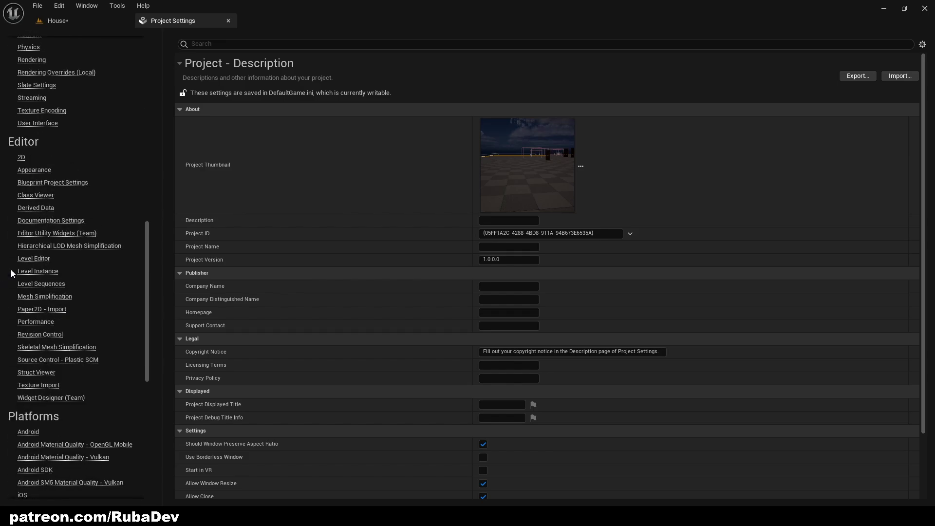
pyautogui.scroll(8, 35, 295)
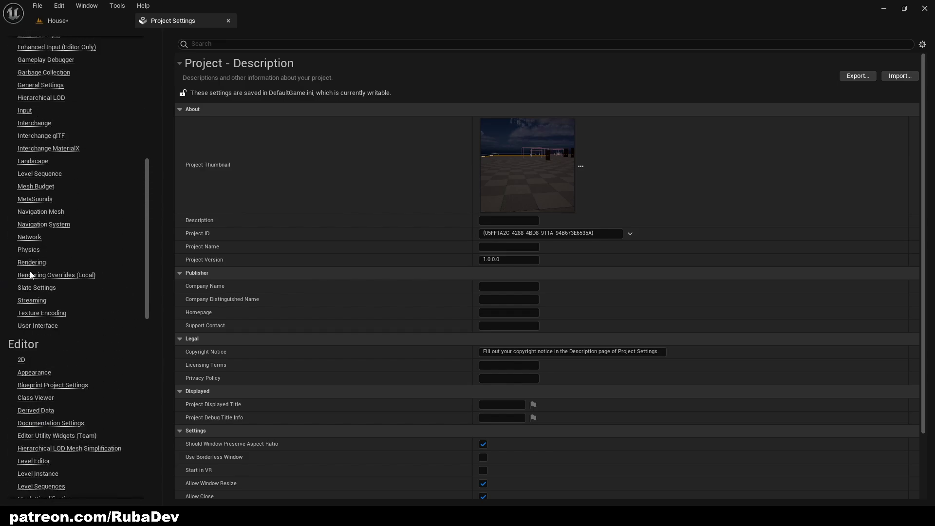
pyautogui.click(31, 267)
pyautogui.scroll(-12, 421, 323)
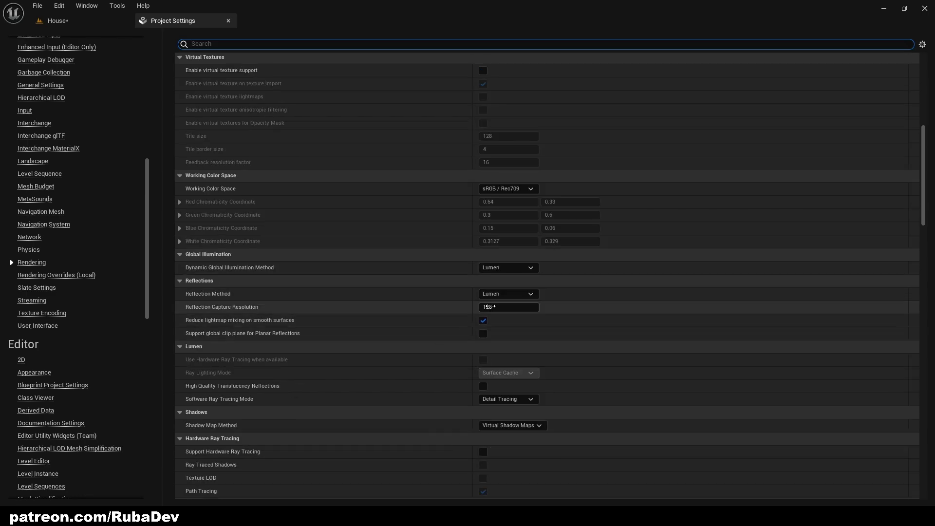
pyautogui.click(503, 268)
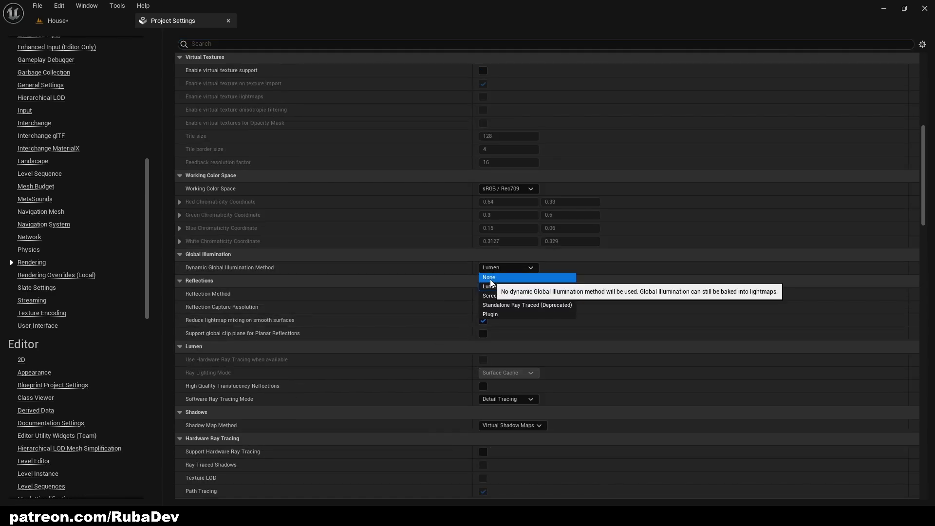
pyautogui.click(490, 277)
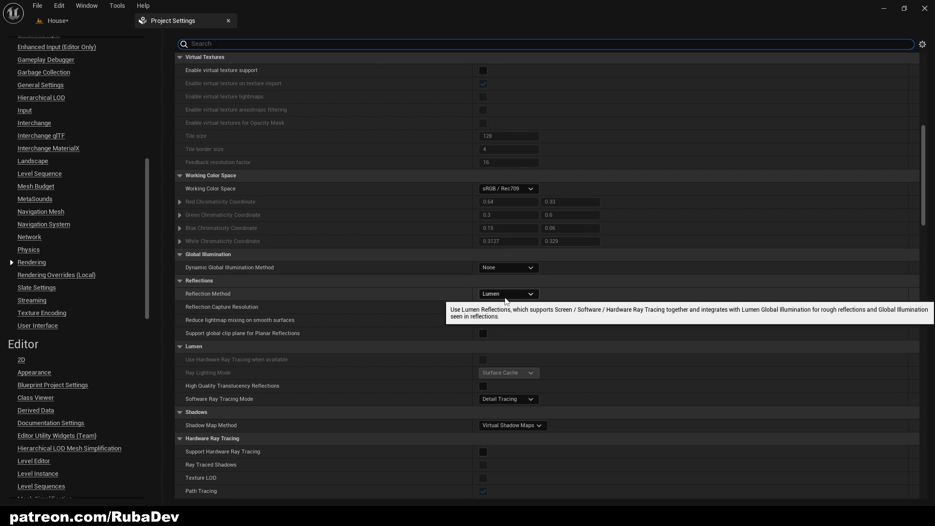
pyautogui.click(504, 295)
pyautogui.click(490, 303)
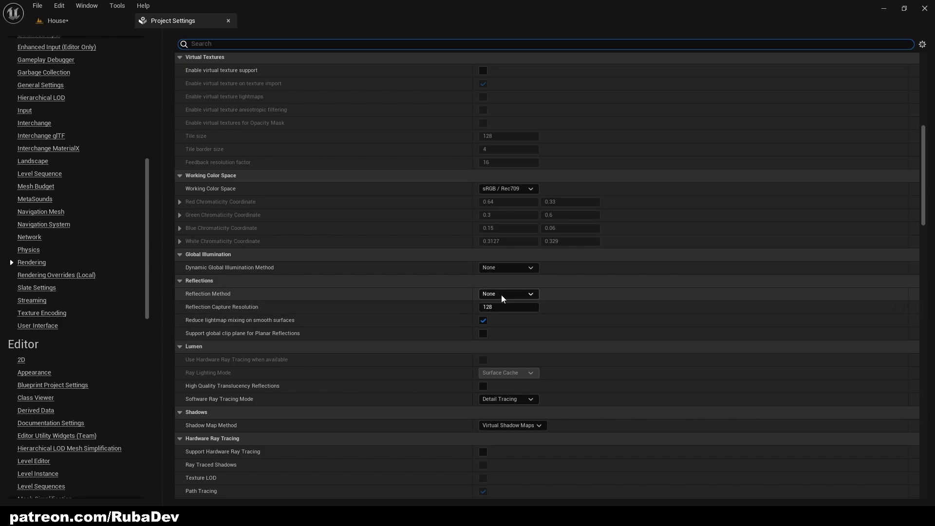
# Filter the project settings for "shadows", set the Shadow Map Method to Shadow Maps, and close the project settings
pyautogui.scroll(-7, 499, 299)
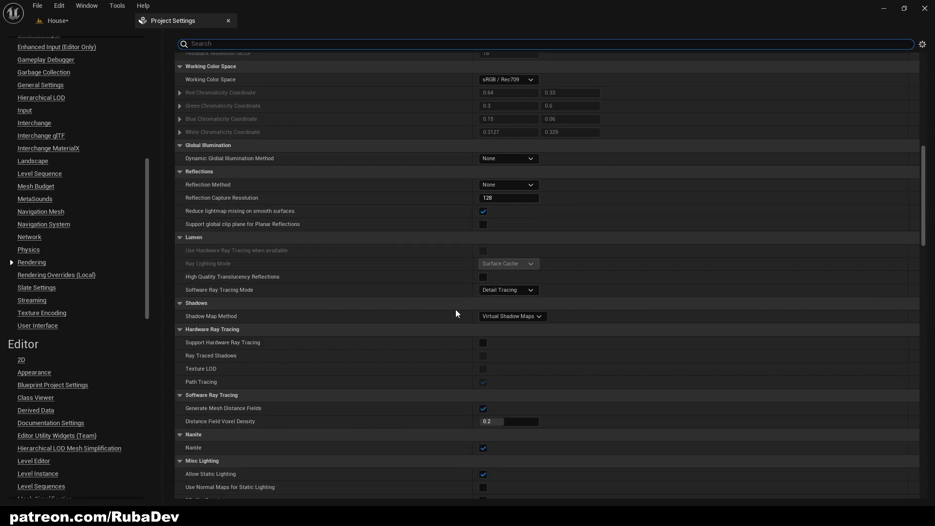
pyautogui.scroll(8, 264, 302)
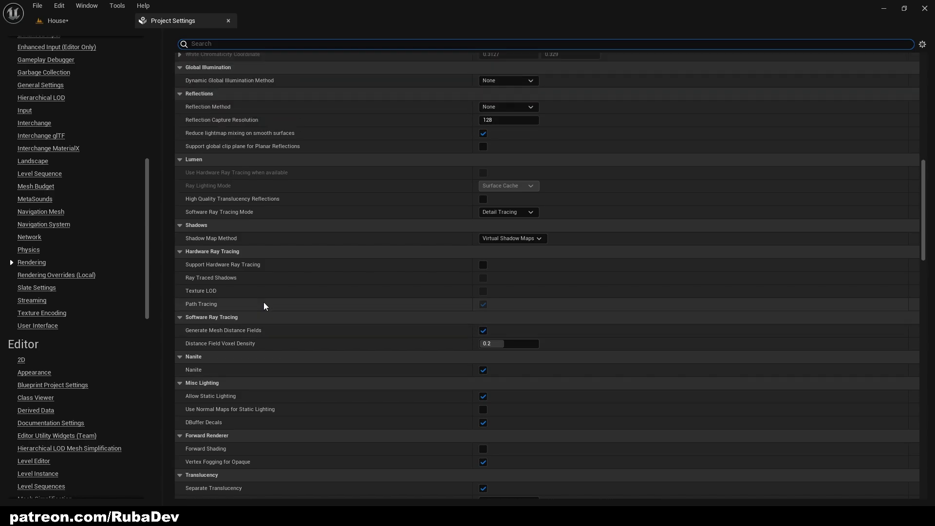
pyautogui.scroll(3, 266, 299)
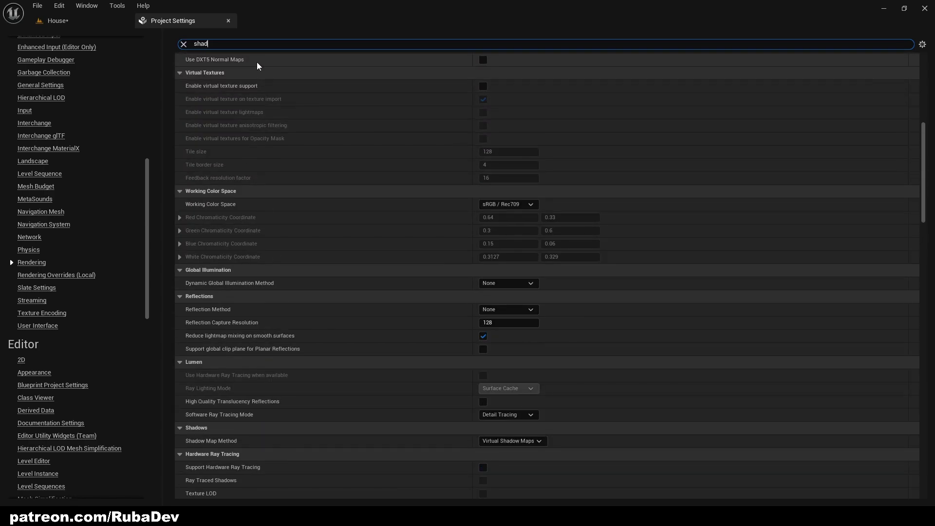
pyautogui.write('ows')
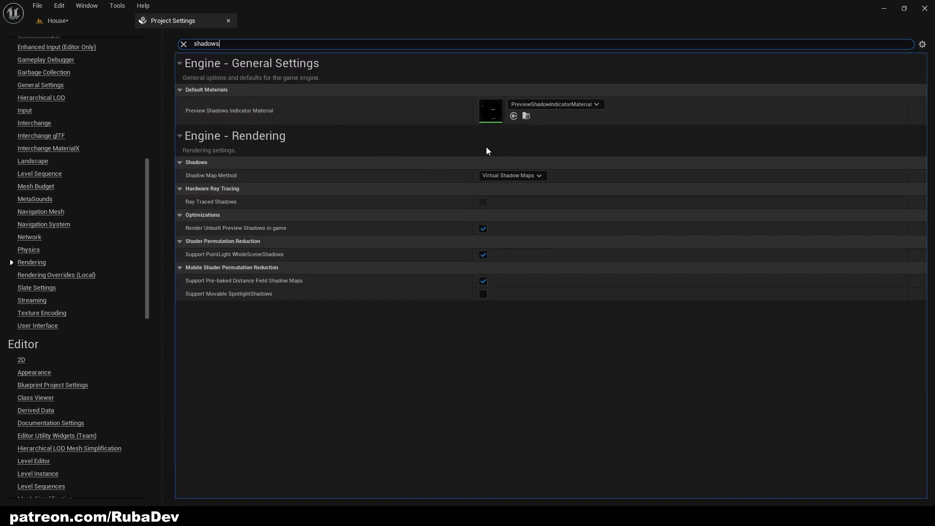
pyautogui.click(509, 175)
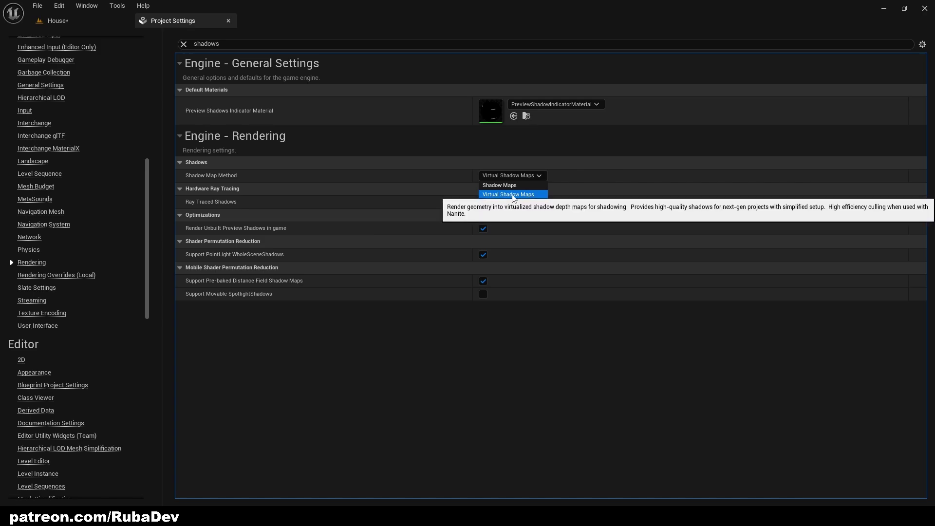
pyautogui.click(487, 185)
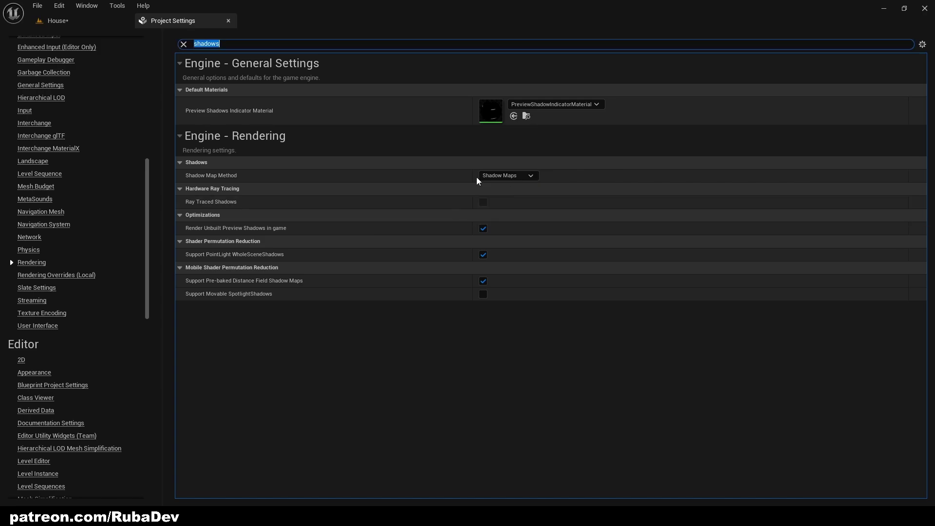
pyautogui.click(228, 20)
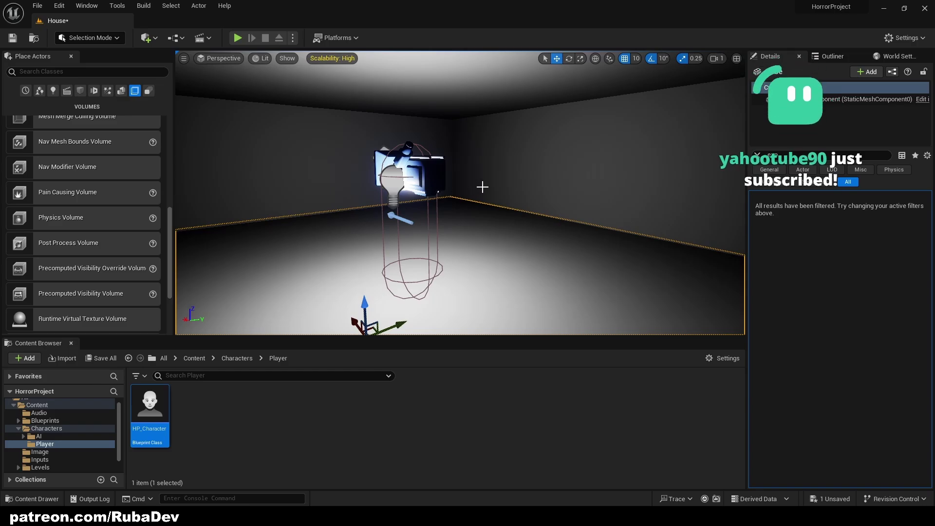
# Examine the room's lighting and shadows around the character from several angles with the changed rendering settings
pyautogui.moveTo(482, 188); pyautogui.dragTo(404, 188, button='right')
pyautogui.moveTo(482, 166); pyautogui.dragTo(481, 182)
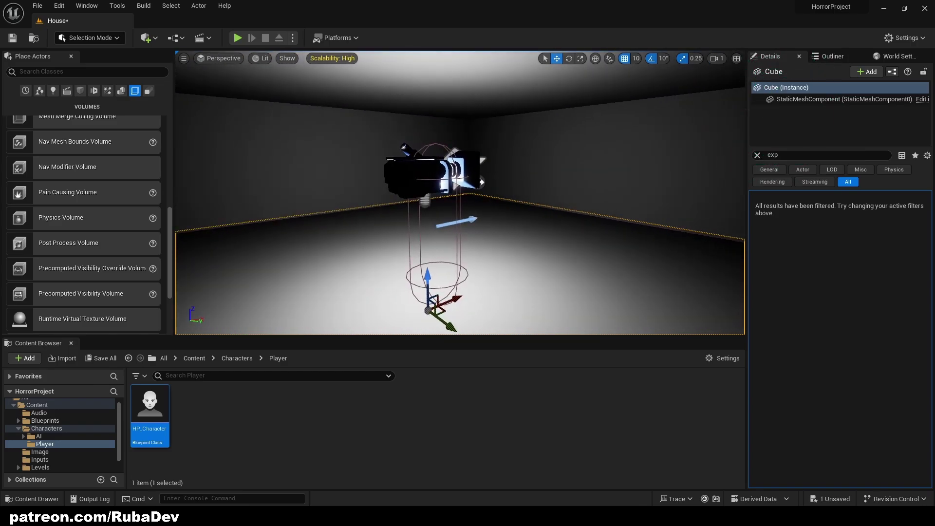
pyautogui.moveTo(483, 142); pyautogui.dragTo(560, 146, button='right')
pyautogui.moveTo(456, 161)
pyautogui.mouseDown(button='right')
pyautogui.moveTo(487, 160)
pyautogui.moveTo(424, 161)
pyautogui.moveTo(467, 164)
pyautogui.mouseUp(button='right')
pyautogui.moveTo(445, 190); pyautogui.dragTo(429, 192)
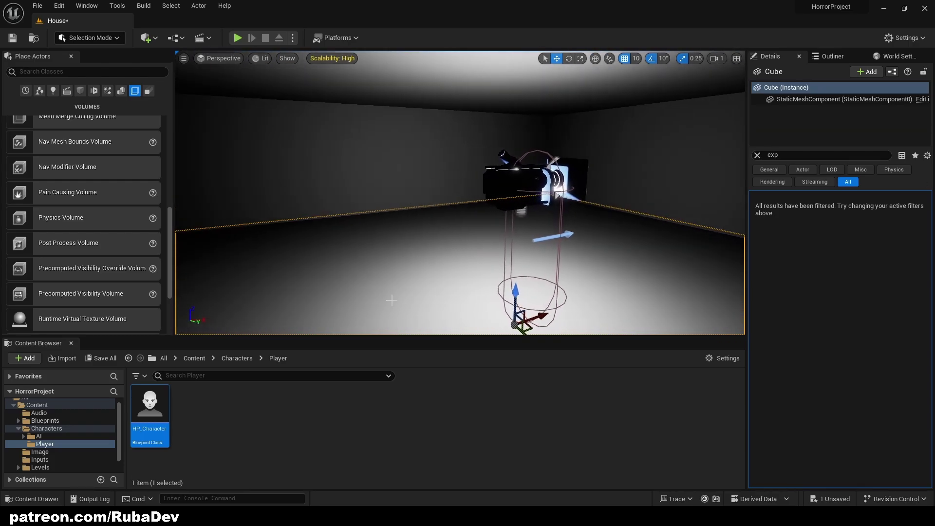
# Create a folder named Materials in the project's Content folder and open it
pyautogui.click(236, 396)
pyautogui.click(237, 357)
pyautogui.click(195, 357)
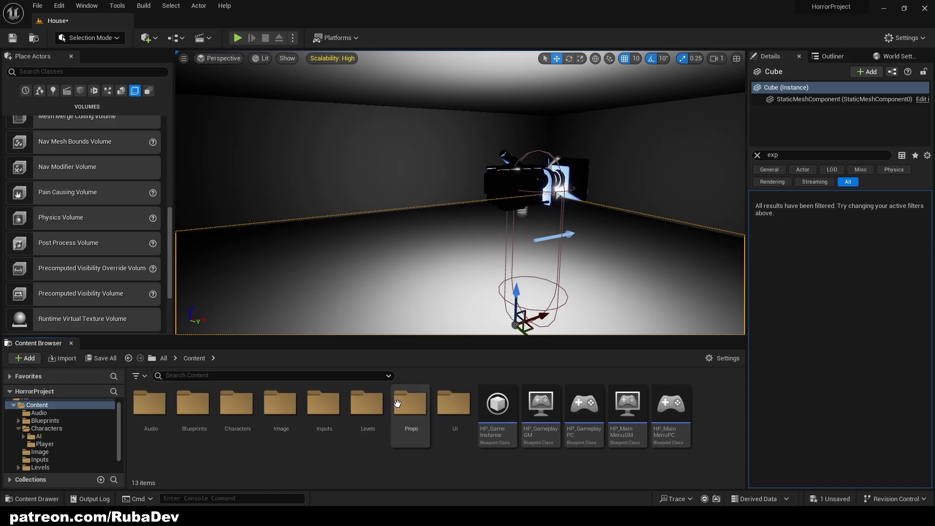
pyautogui.rightClick(250, 441)
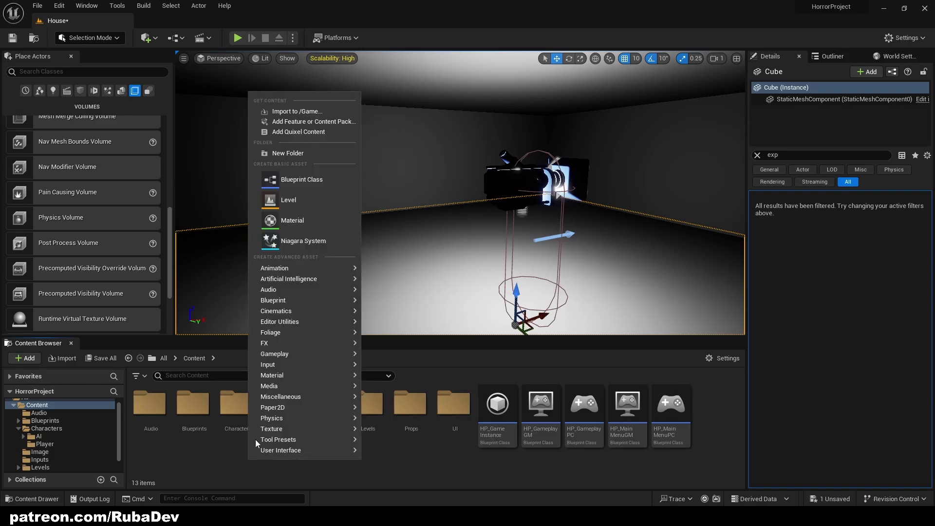
pyautogui.click(292, 154)
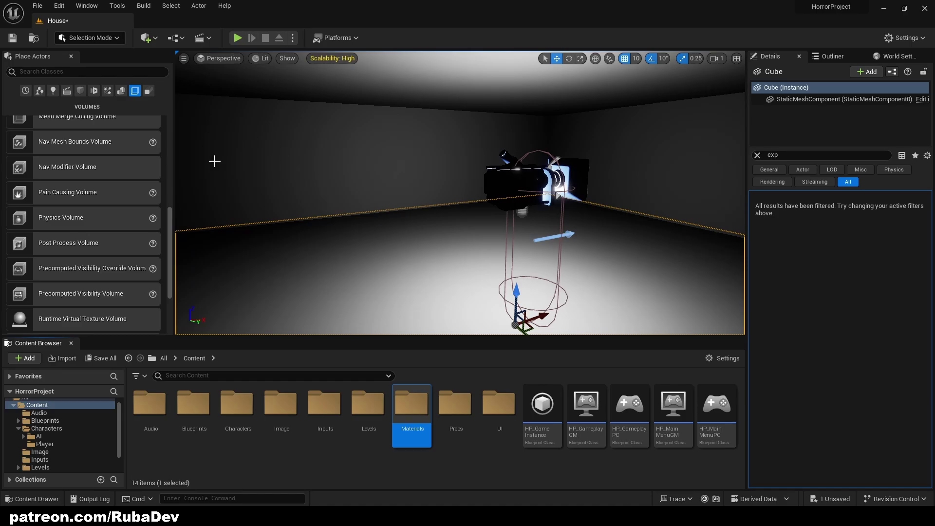
pyautogui.doubleClick(403, 402)
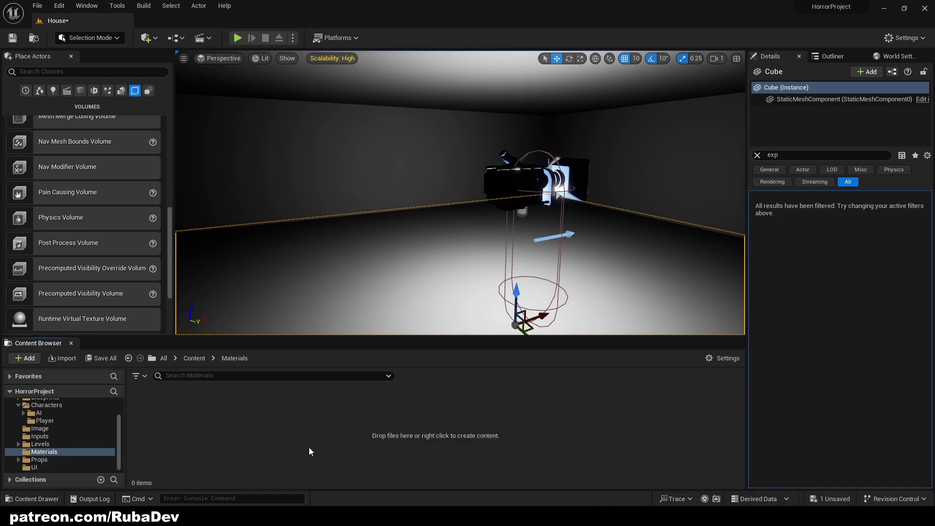
# Create a material named DarkGrey in the Materials folder and open it for editing
pyautogui.moveTo(613, 186); pyautogui.dragTo(730, 186, button='right')
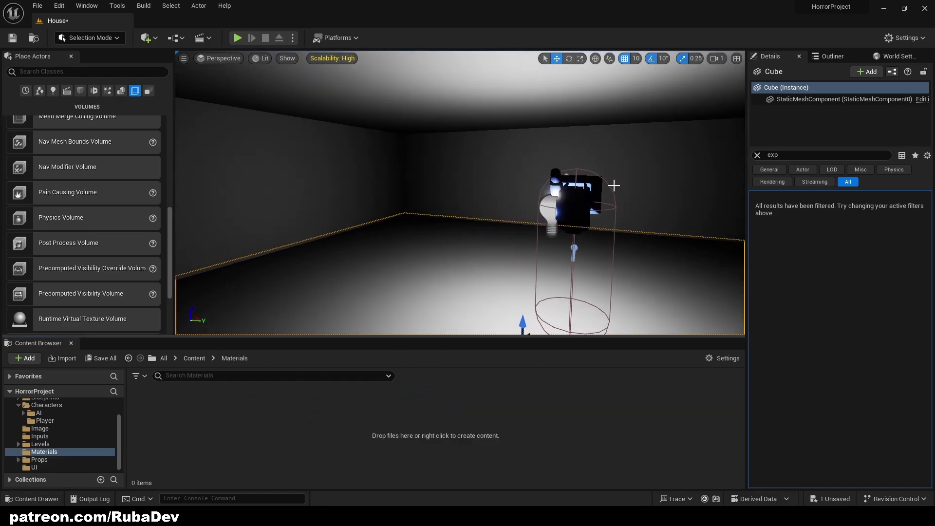
pyautogui.moveTo(502, 327); pyautogui.dragTo(468, 324, button='right')
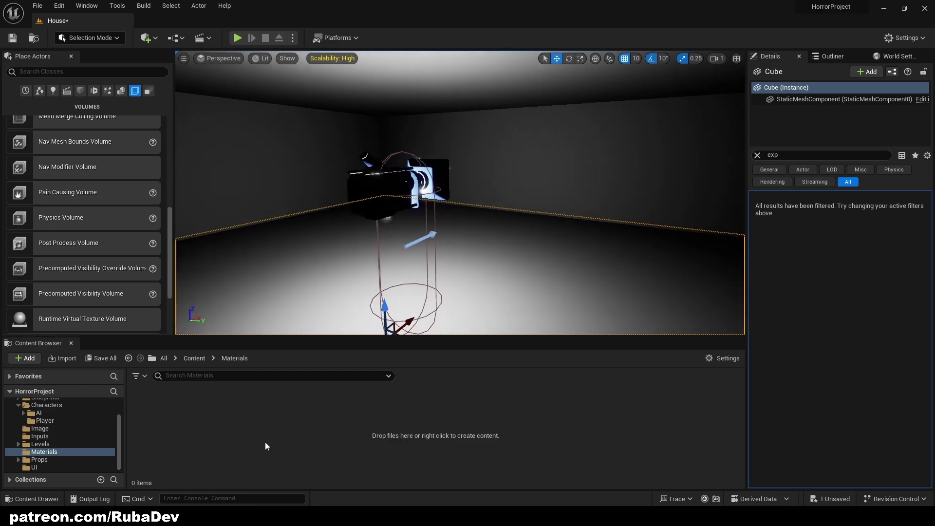
pyautogui.rightClick(267, 438)
pyautogui.click(306, 197)
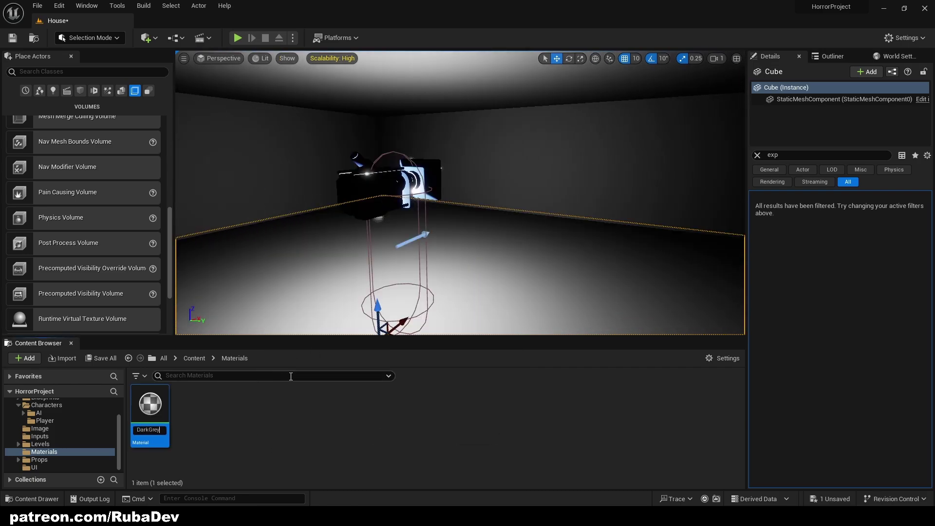
pyautogui.doubleClick(150, 405)
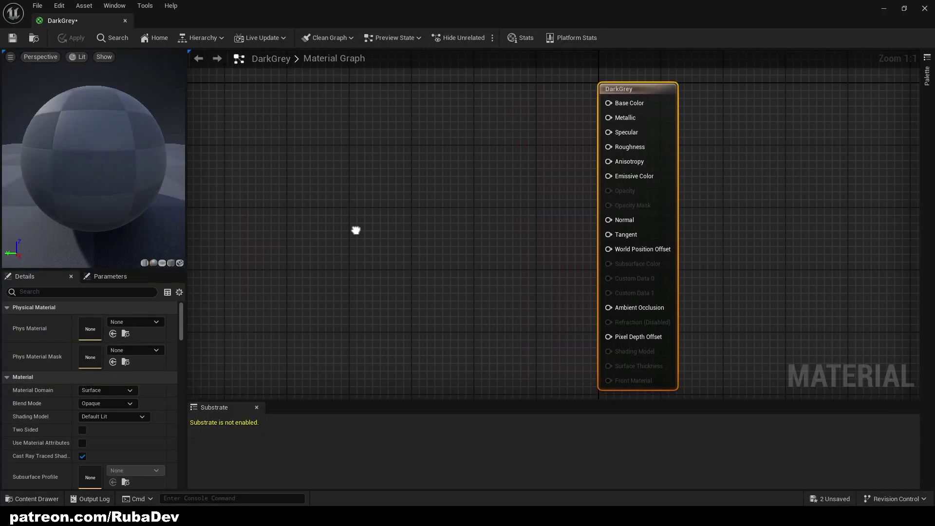
# Add a Constant3Vector node to the material graph and connect its output to the Base Color of DarkGrey
pyautogui.moveTo(355, 230); pyautogui.dragTo(456, 235, button='right')
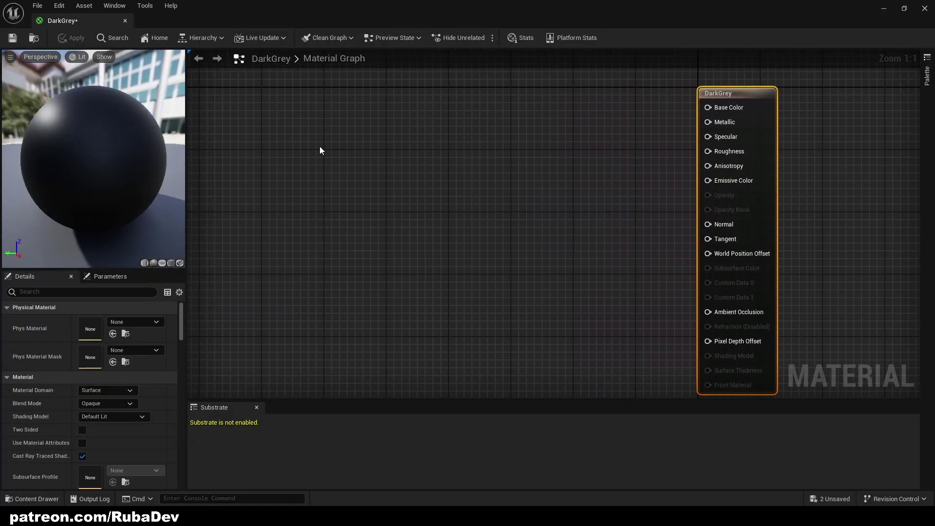
pyautogui.click(357, 116)
pyautogui.moveTo(409, 125); pyautogui.dragTo(707, 110)
pyautogui.moveTo(410, 128); pyautogui.dragTo(425, 104)
pyautogui.moveTo(290, 153); pyautogui.dragTo(394, 163, button='right')
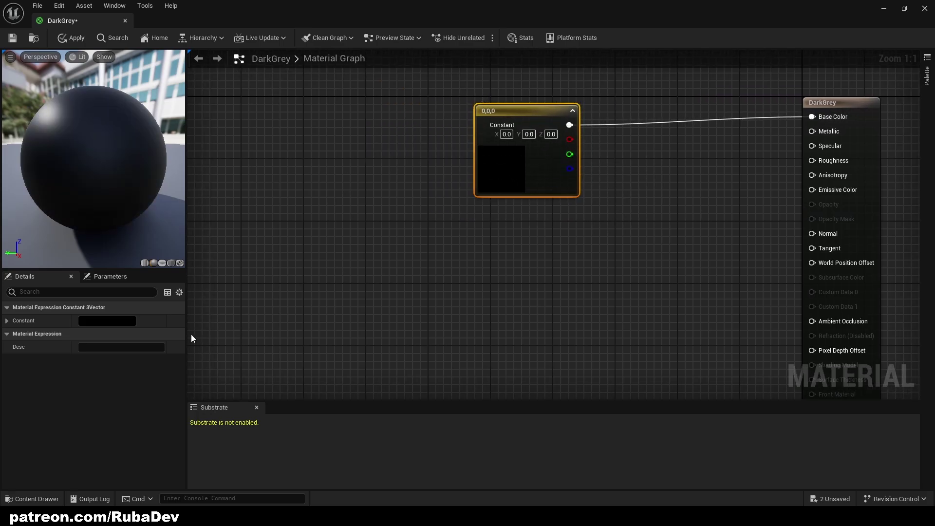
# Set the Constant3Vector's color to a dark grey of 0.078125 for red, green and blue
pyautogui.click(113, 320)
pyautogui.moveTo(168, 342); pyautogui.dragTo(238, 385)
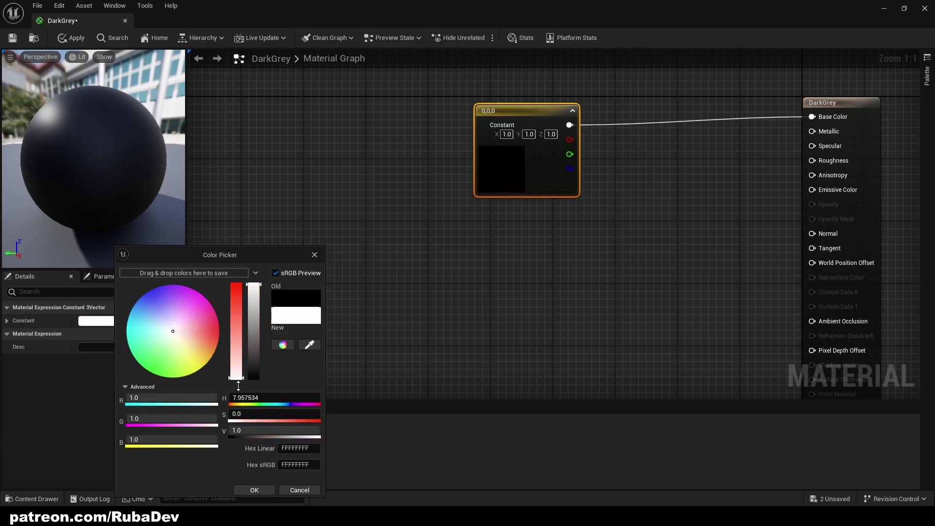
pyautogui.moveTo(254, 331); pyautogui.dragTo(255, 370)
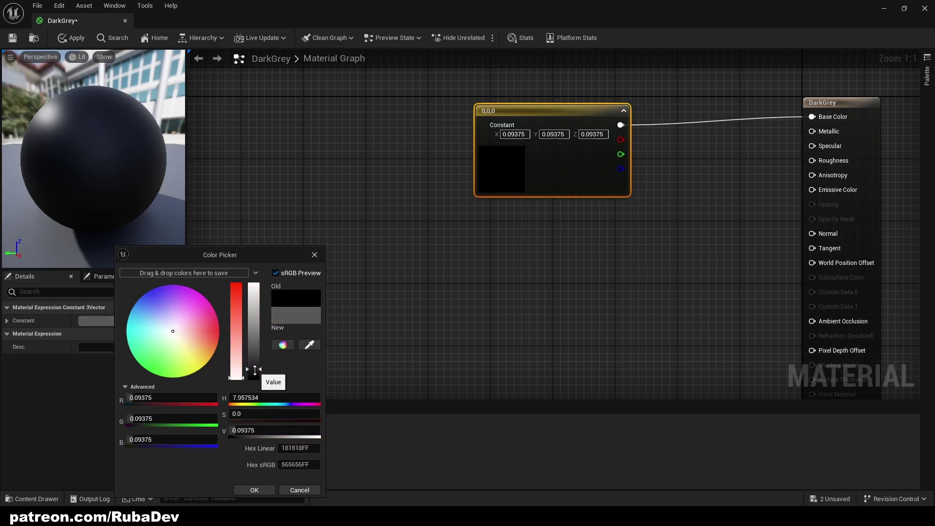
pyautogui.click(254, 489)
pyautogui.press('Home')
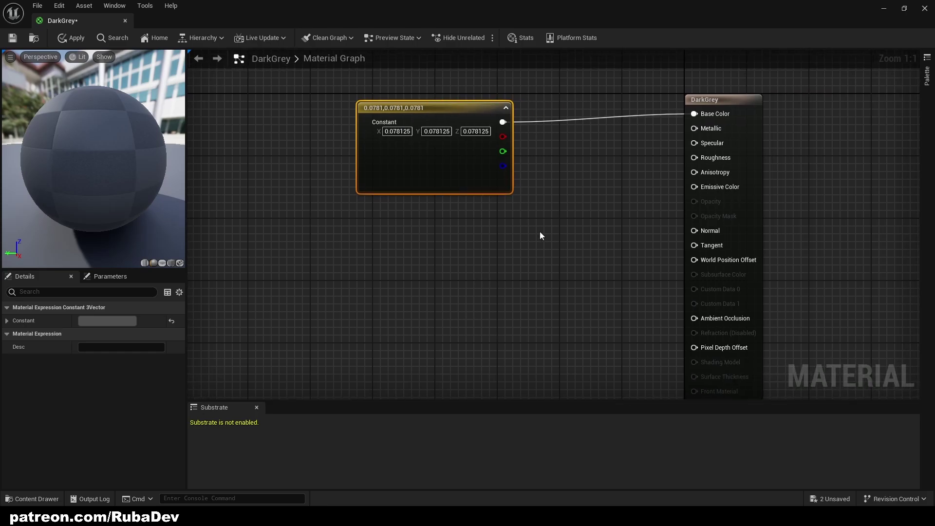
# Add two single-value Constant nodes between the color constant and the DarkGrey output node, spacing them one above the other
pyautogui.click(548, 183)
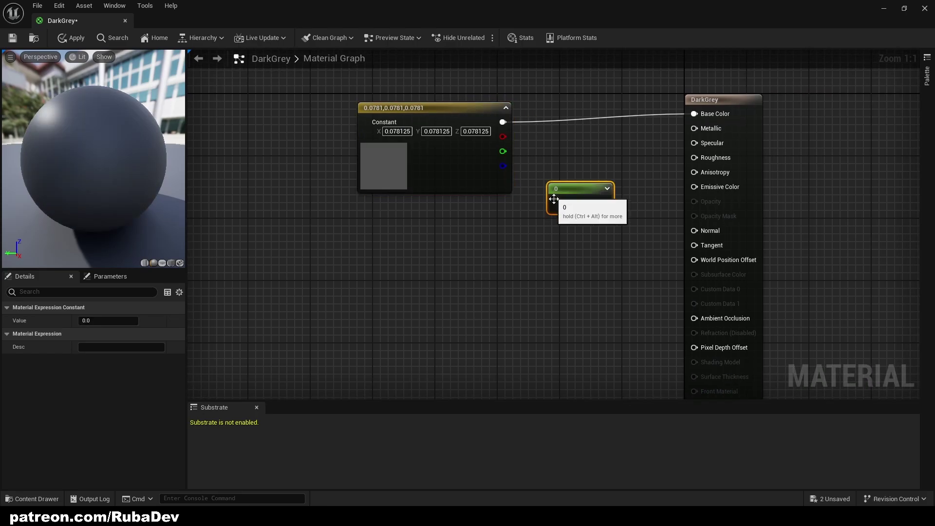
pyautogui.click(550, 235)
pyautogui.moveTo(555, 228); pyautogui.dragTo(457, 235, button='right')
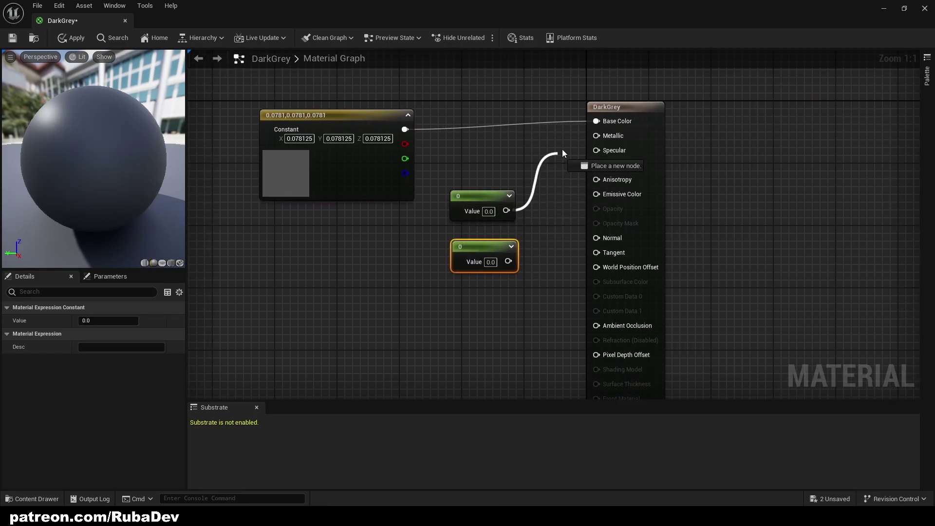
pyautogui.click(542, 192)
pyautogui.moveTo(475, 198); pyautogui.dragTo(472, 179)
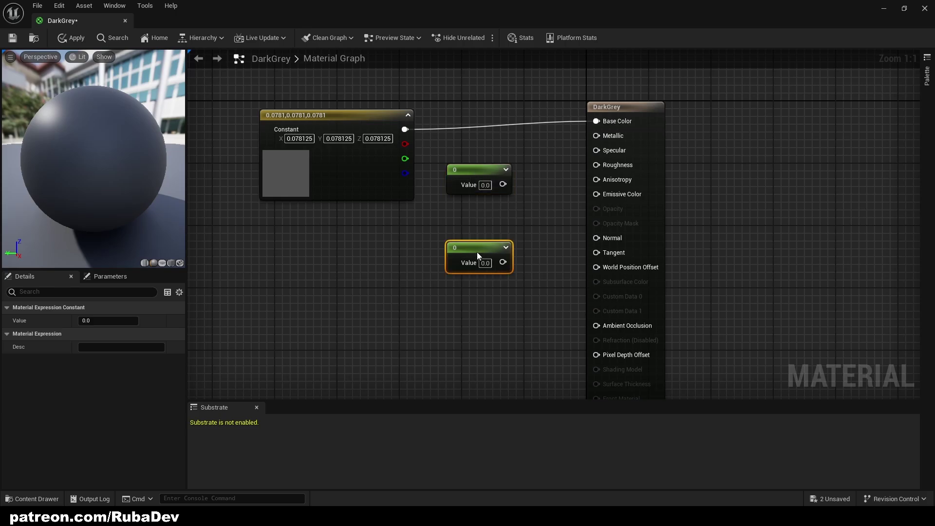
pyautogui.click(484, 226)
pyautogui.moveTo(524, 195); pyautogui.dragTo(475, 218, button='right')
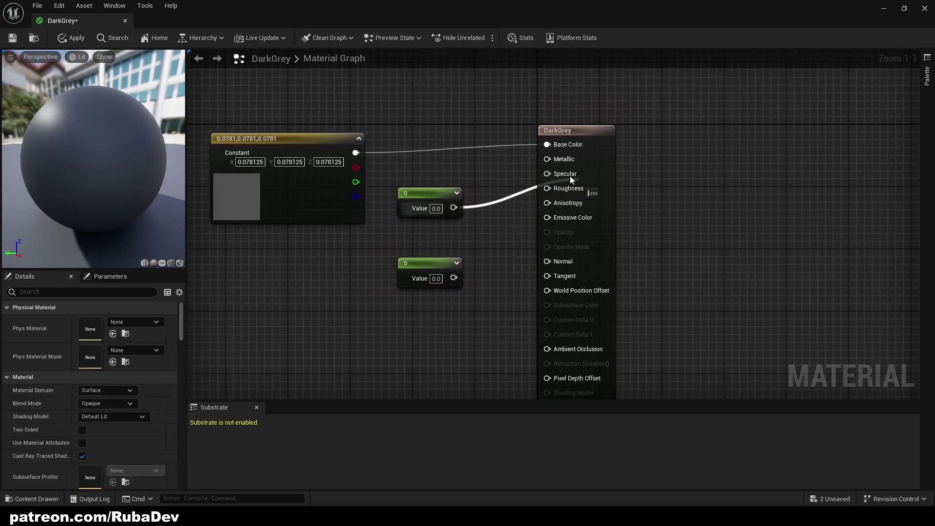
# Connect the upper 0 constant to Metallic and the lower constant, set to 1, to Roughness, and apply the material
pyautogui.moveTo(571, 178); pyautogui.dragTo(555, 160)
pyautogui.moveTo(503, 227); pyautogui.dragTo(453, 278)
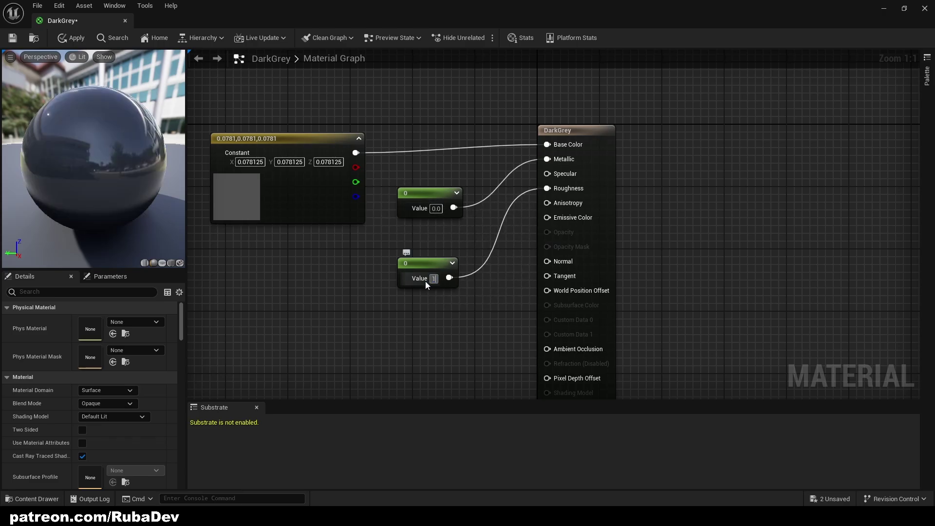
pyautogui.moveTo(263, 230); pyautogui.dragTo(326, 227, button='right')
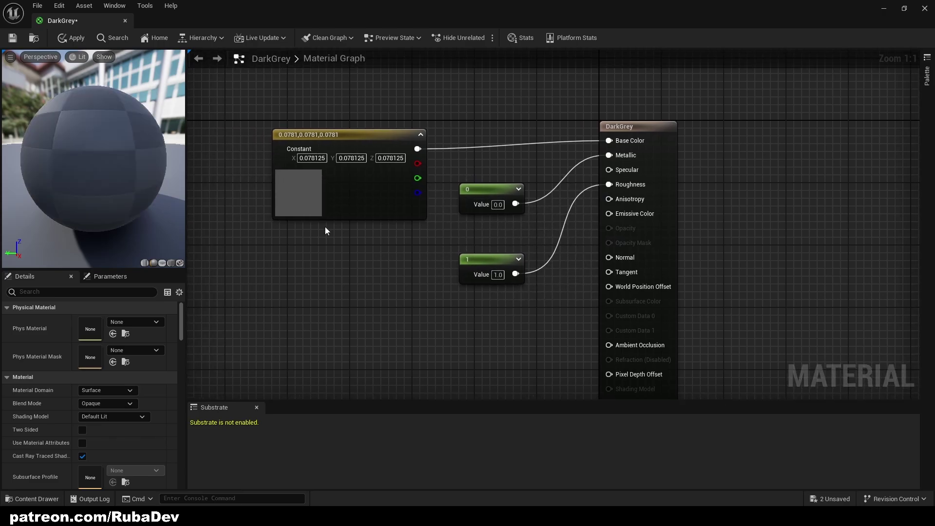
pyautogui.click(70, 37)
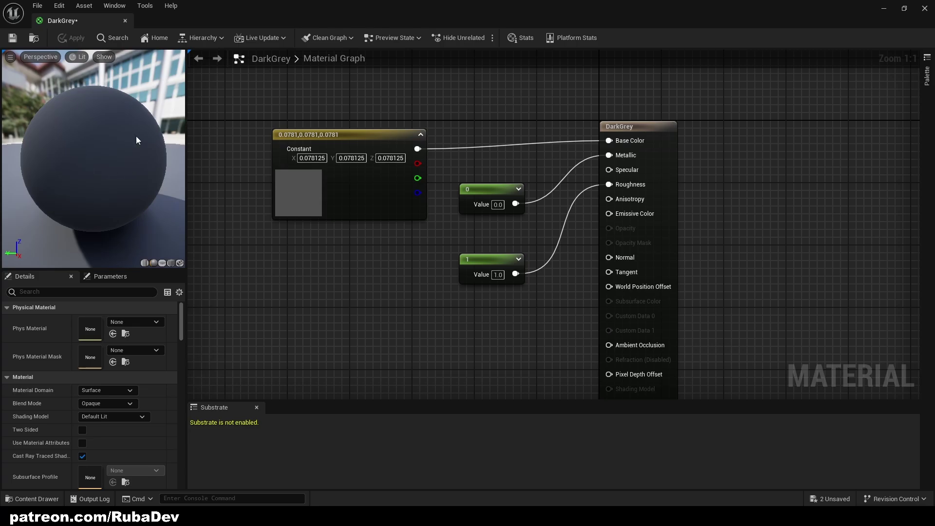
pyautogui.click(126, 21)
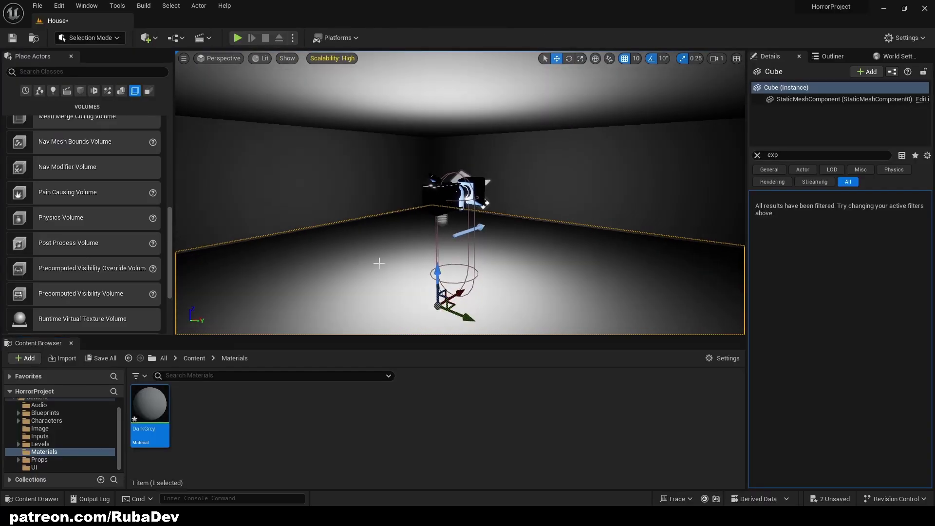
# Assign the DarkGrey material to the floor, walls and ceiling of the room
pyautogui.moveTo(154, 410); pyautogui.dragTo(385, 324)
pyautogui.moveTo(384, 324); pyautogui.dragTo(509, 210, button='right')
pyautogui.moveTo(154, 409); pyautogui.dragTo(400, 122)
pyautogui.moveTo(400, 122); pyautogui.dragTo(438, 128, button='right')
pyautogui.moveTo(376, 198); pyautogui.dragTo(400, 198, button='right')
pyautogui.moveTo(336, 200); pyautogui.dragTo(355, 286, button='right')
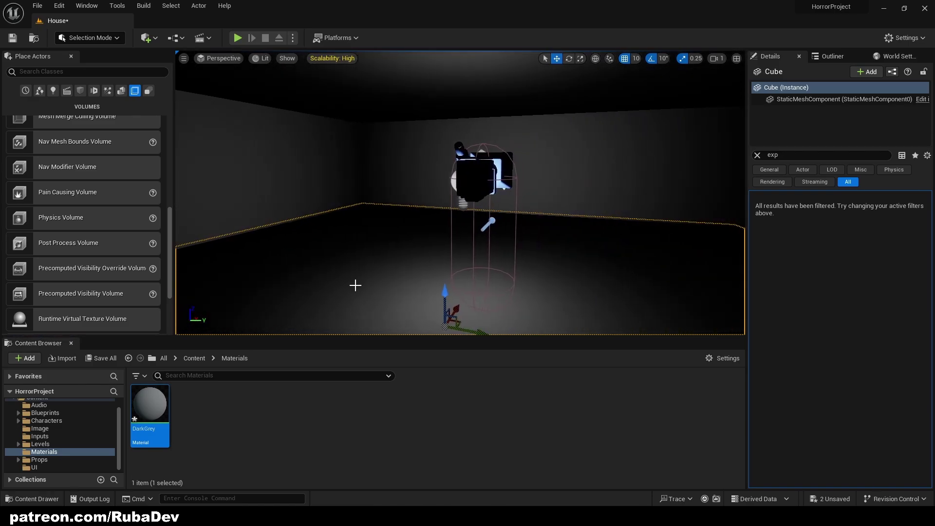
# Delete the point light from the middle of the room
pyautogui.click(458, 201)
pyautogui.moveTo(458, 202); pyautogui.dragTo(623, 194, button='right')
pyautogui.moveTo(397, 222); pyautogui.dragTo(375, 224, button='right')
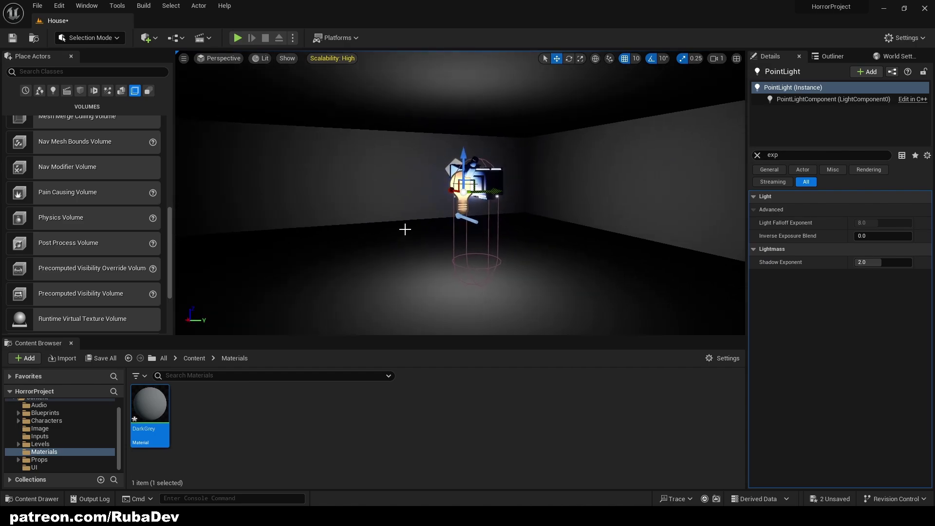
pyautogui.press('a')
pyautogui.moveTo(482, 166); pyautogui.dragTo(503, 166, button='right')
pyautogui.press('w')
pyautogui.press('s')
pyautogui.press('d')
pyautogui.press('Delete')
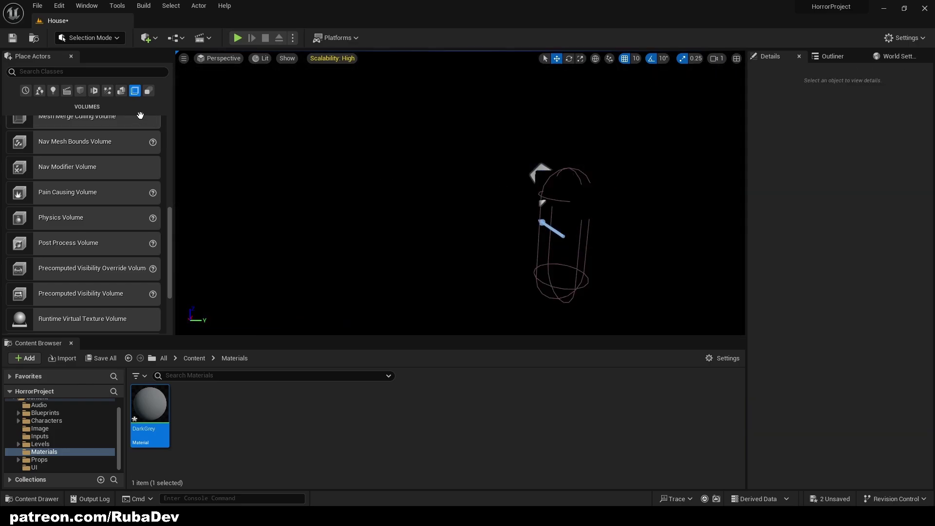
# Add a Rect Light to the room, rotate it -90° to face straight down and raise it to a height of about 350
pyautogui.click(54, 91)
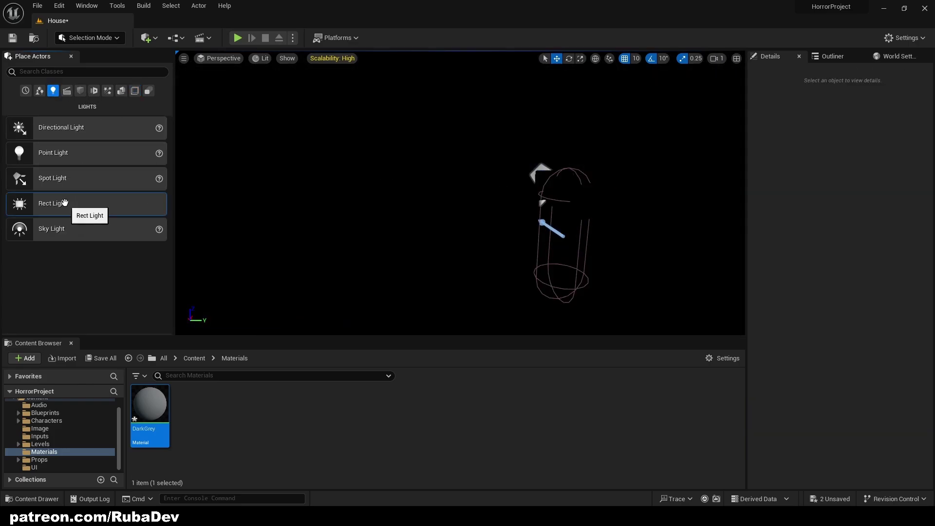
pyautogui.moveTo(65, 202); pyautogui.dragTo(497, 252)
pyautogui.moveTo(453, 227)
pyautogui.mouseDown(button='right')
pyautogui.moveTo(492, 234)
pyautogui.moveTo(463, 229)
pyautogui.mouseUp(button='right')
pyautogui.press('e')
pyautogui.moveTo(479, 200); pyautogui.dragTo(480, 89)
pyautogui.moveTo(479, 89); pyautogui.dragTo(447, 176, button='right')
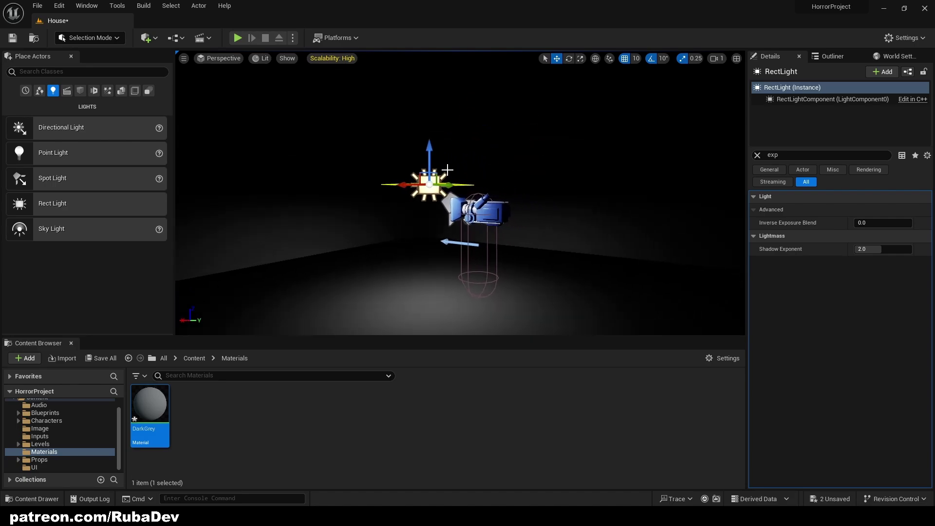
pyautogui.moveTo(423, 162); pyautogui.dragTo(424, 84)
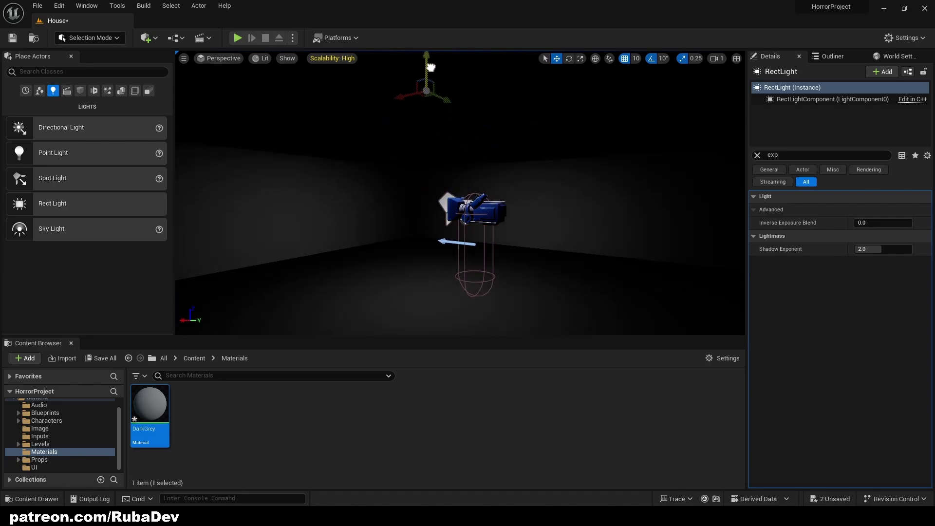
pyautogui.moveTo(667, 196)
pyautogui.mouseDown(button='right')
pyautogui.moveTo(661, 156)
pyautogui.moveTo(667, 195)
pyautogui.mouseUp(button='right')
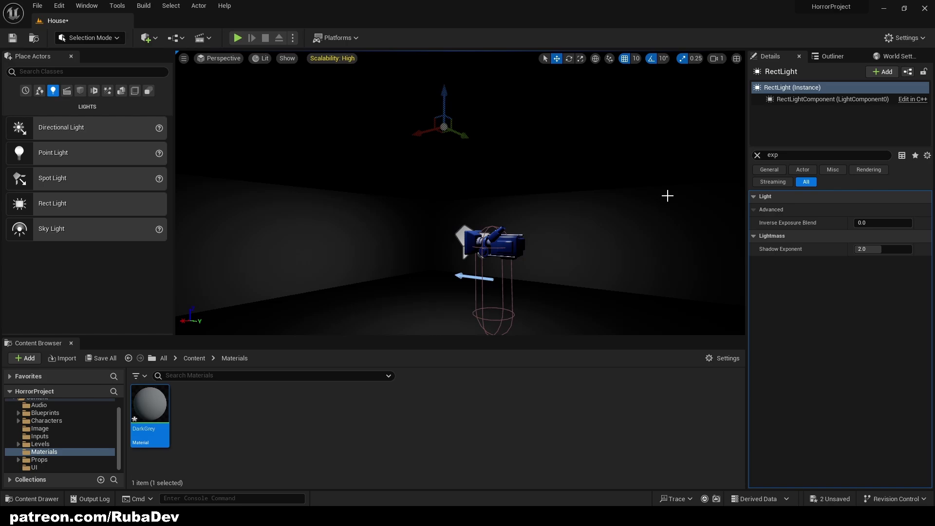
# Lower the Rect Light to a height of about 280 and enlarge its source to about 976 wide and 1000 high
pyautogui.click(757, 155)
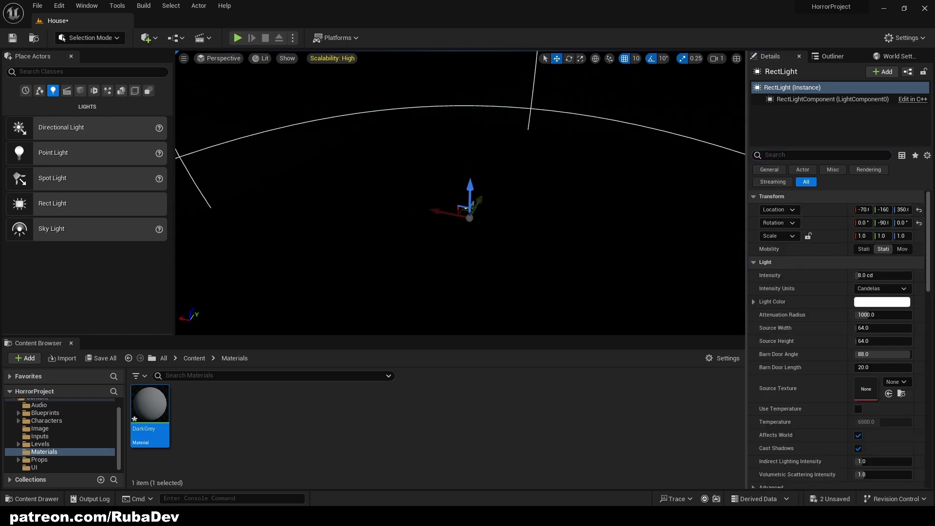
pyautogui.moveTo(668, 196); pyautogui.dragTo(623, 204, button='right')
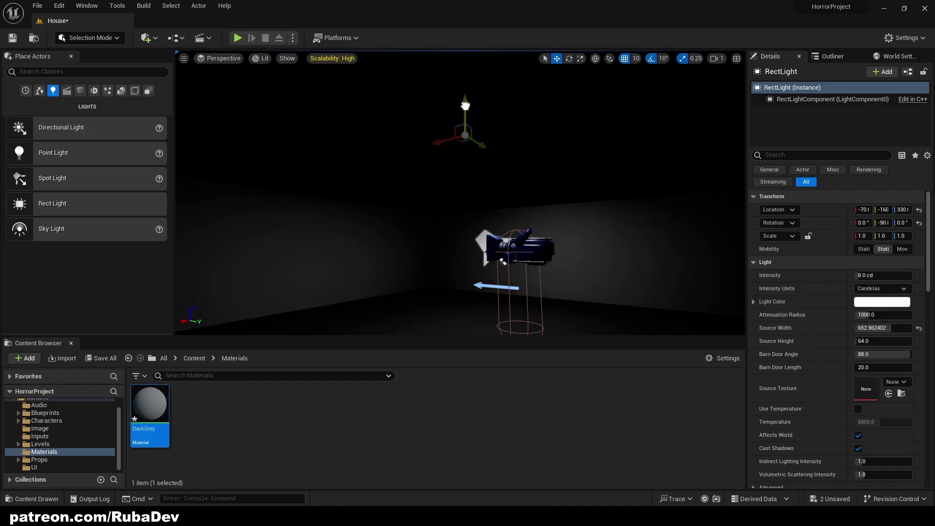
pyautogui.moveTo(465, 105); pyautogui.dragTo(467, 136)
pyautogui.moveTo(466, 195)
pyautogui.mouseDown(button='right')
pyautogui.moveTo(390, 195)
pyautogui.moveTo(516, 195)
pyautogui.moveTo(457, 195)
pyautogui.mouseUp(button='right')
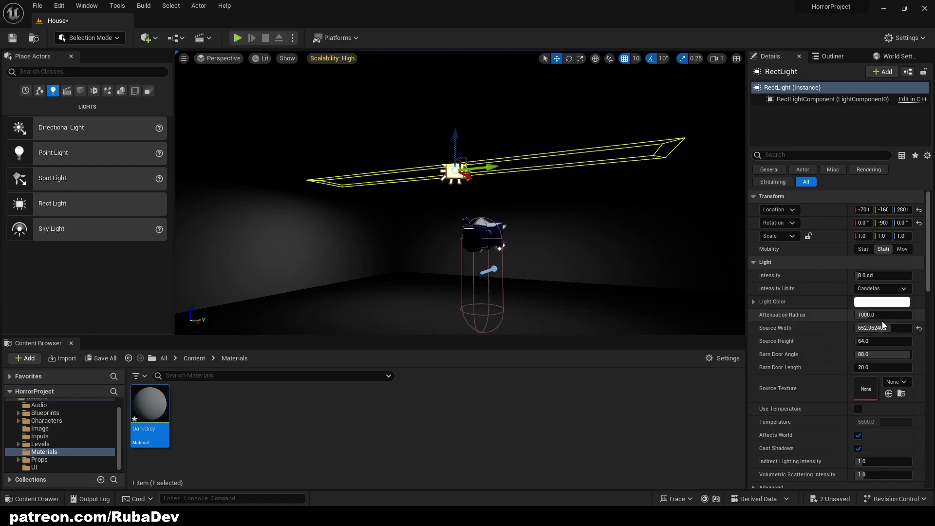
pyautogui.moveTo(876, 328); pyautogui.dragTo(896, 341)
pyautogui.moveTo(585, 219); pyautogui.dragTo(409, 244, button='right')
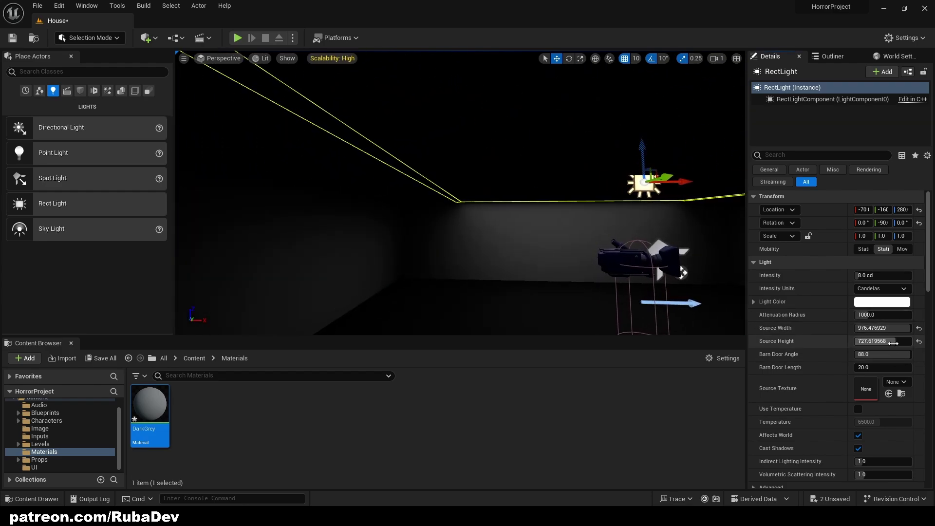
pyautogui.moveTo(892, 341); pyautogui.dragTo(911, 341)
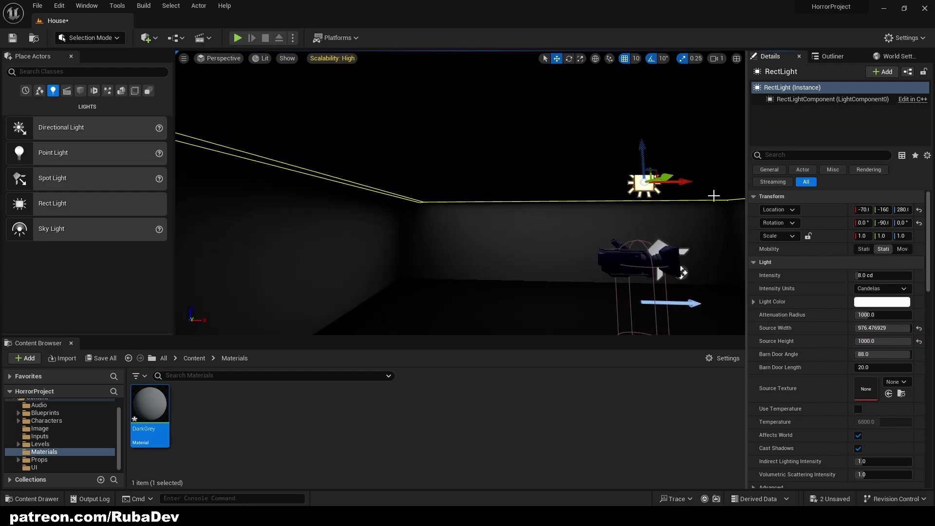
# Move the Rect Light to about X -90 and Z 310 and turn off its Cast Shadows option
pyautogui.moveTo(677, 183); pyautogui.dragTo(665, 185)
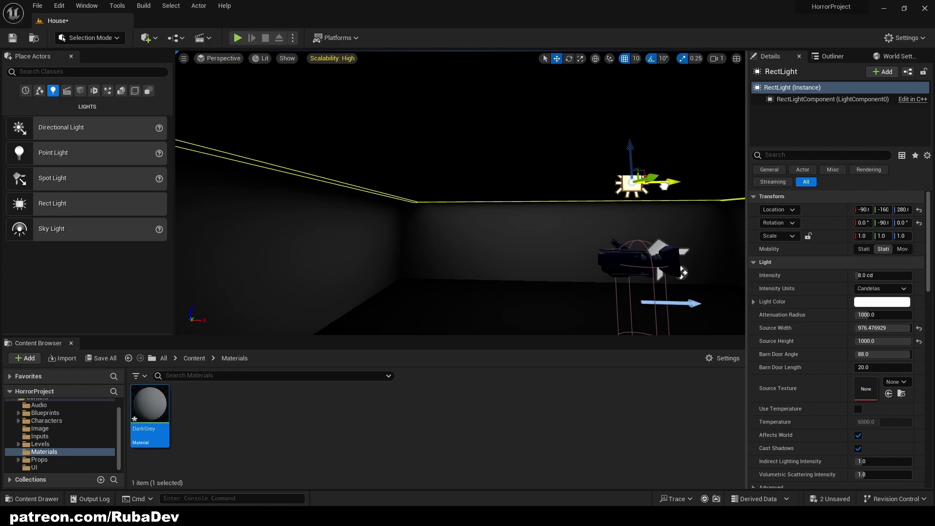
pyautogui.moveTo(617, 205); pyautogui.dragTo(672, 204, button='right')
pyautogui.moveTo(466, 164); pyautogui.dragTo(472, 151)
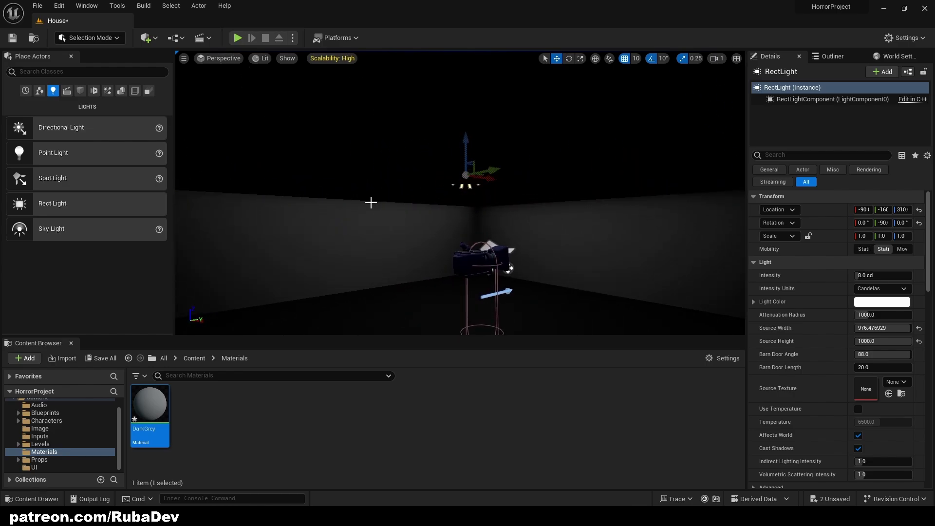
pyautogui.moveTo(371, 203); pyautogui.dragTo(438, 221, button='right')
pyautogui.press('e')
pyautogui.press('w')
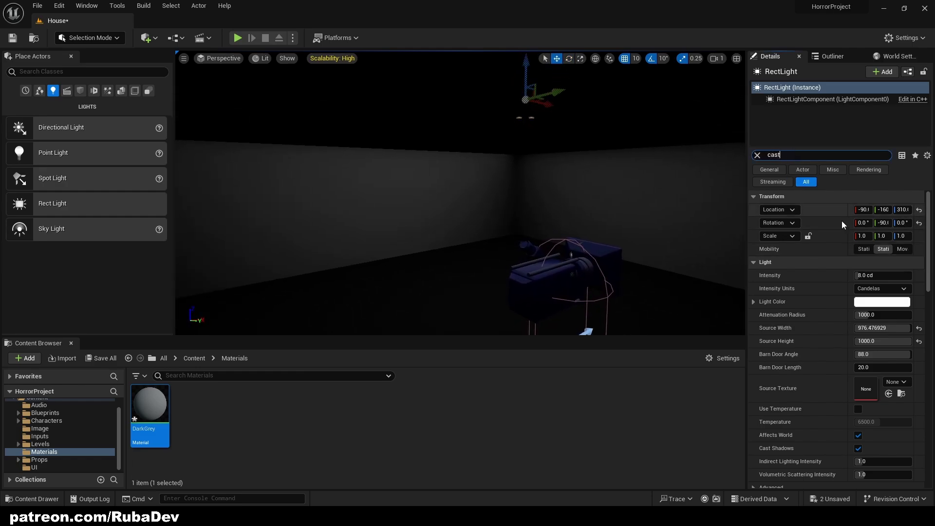
pyautogui.moveTo(534, 186); pyautogui.dragTo(478, 127, button='right')
# Duplicate the Rect Light, rotate the copy to face straight up and lower it to the floor
pyautogui.keyDown('alt'); pyautogui.moveTo(478, 106); pyautogui.dragTo(494, 161); pyautogui.keyUp('alt')
pyautogui.press('e')
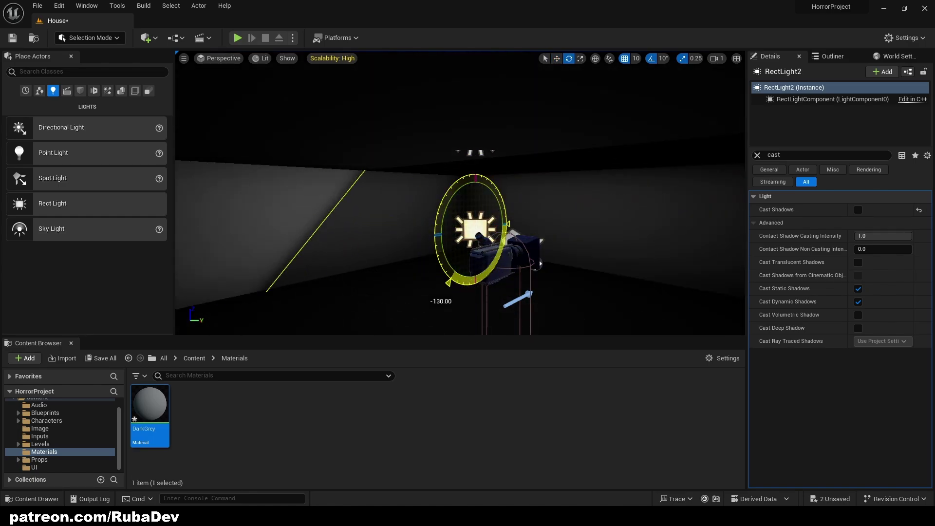
pyautogui.moveTo(458, 273); pyautogui.dragTo(387, 201)
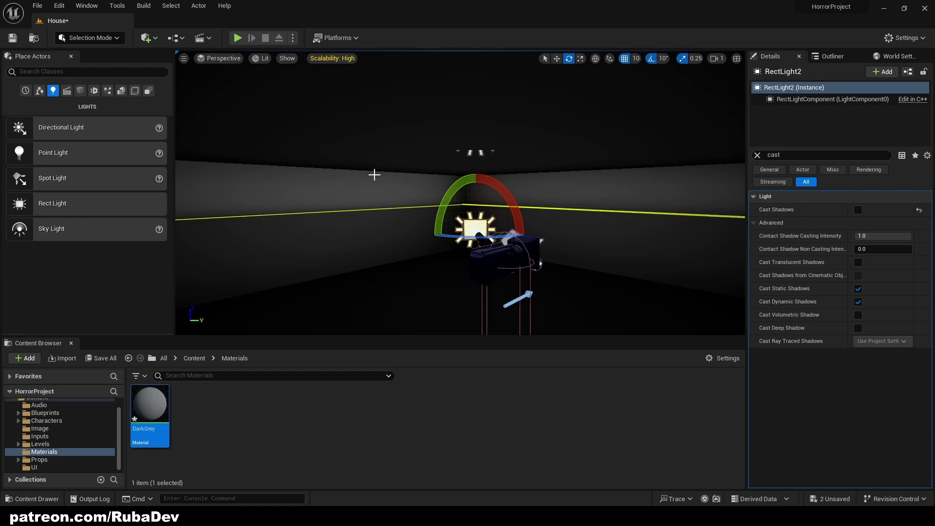
pyautogui.moveTo(418, 164); pyautogui.dragTo(509, 224, button='right')
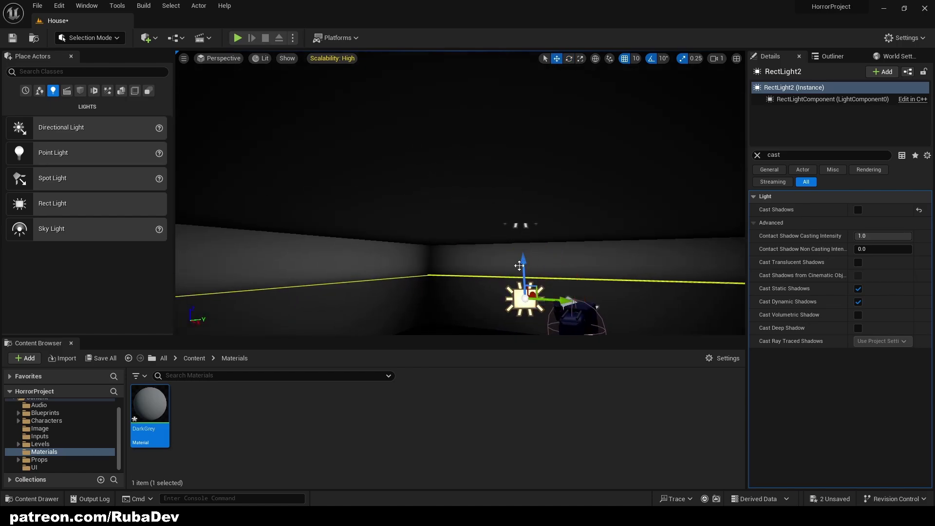
pyautogui.moveTo(519, 266); pyautogui.dragTo(460, 225, button='right')
pyautogui.moveTo(453, 172); pyautogui.dragTo(464, 283)
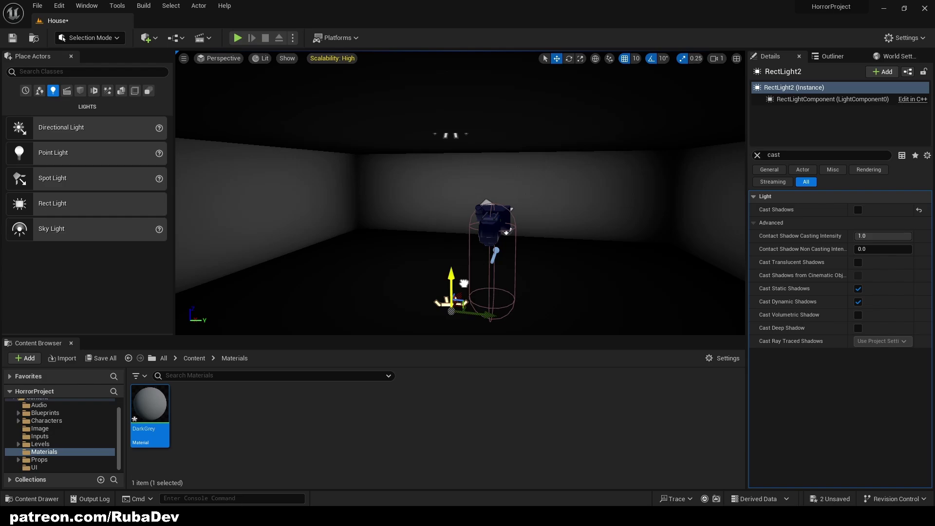
pyautogui.moveTo(464, 283); pyautogui.dragTo(370, 273, button='right')
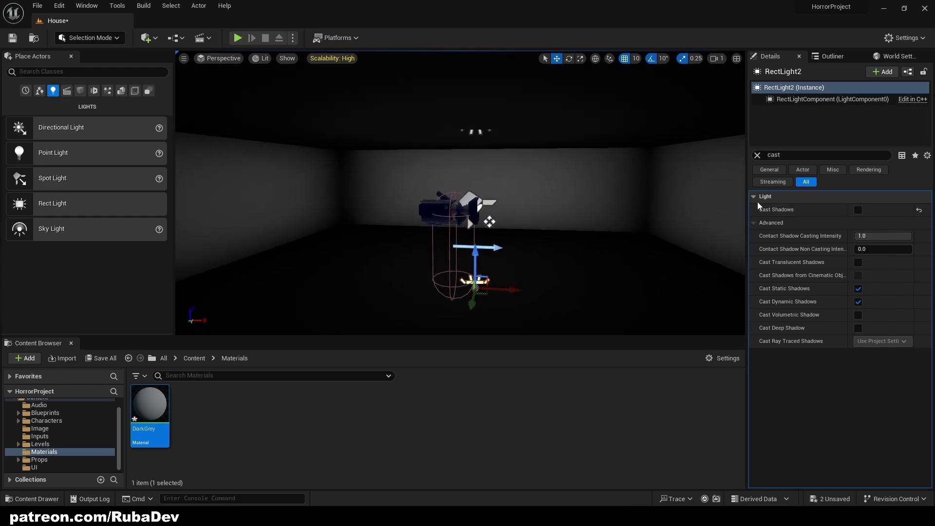
# Clear the property filter and selection, and play the level to check the lighting in the room
pyautogui.click(757, 156)
pyautogui.click(685, 152)
pyautogui.moveTo(684, 153); pyautogui.dragTo(506, 176, button='right')
pyautogui.click(237, 38)
pyautogui.click(388, 128)
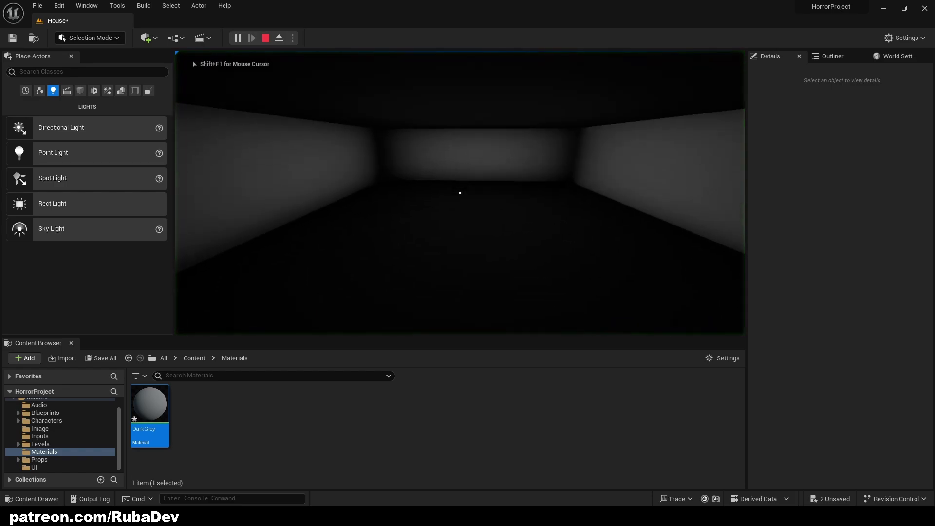
pyautogui.press('Escape')
# Set the level's GameMode Override to HP_GameplayGM in the World Settings and expand the Selected GameMode classes
pyautogui.click(894, 57)
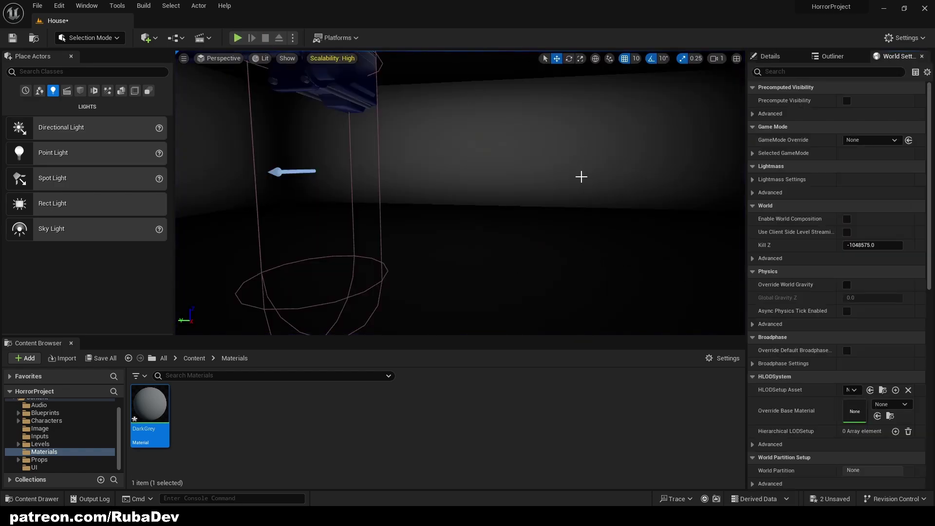
pyautogui.moveTo(582, 177); pyautogui.dragTo(560, 136, button='right')
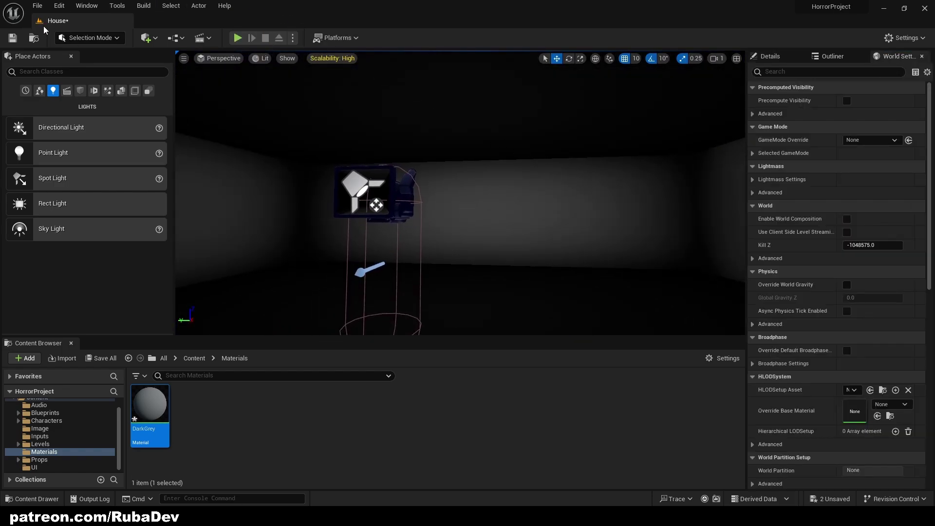
pyautogui.click(869, 140)
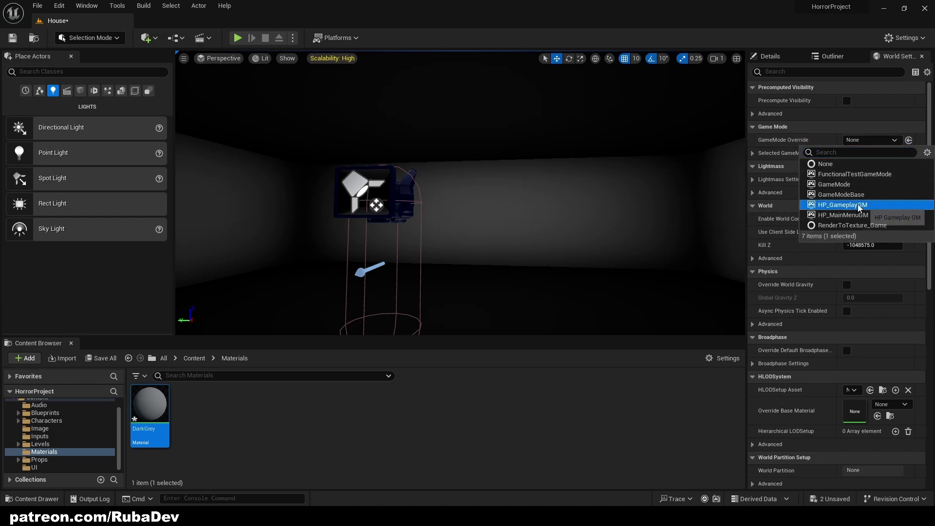
pyautogui.click(856, 205)
pyautogui.click(752, 154)
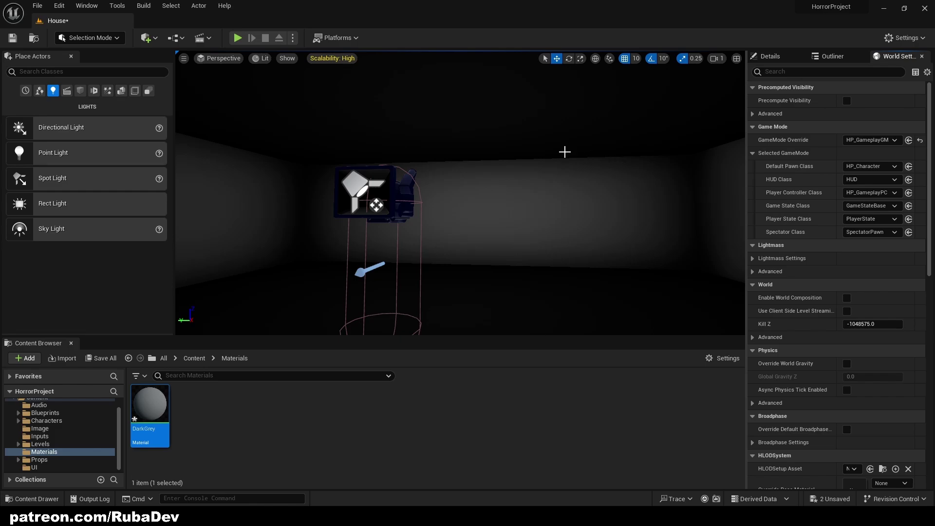
# Play the level and walk the character around the room to test the game mode
pyautogui.click(237, 38)
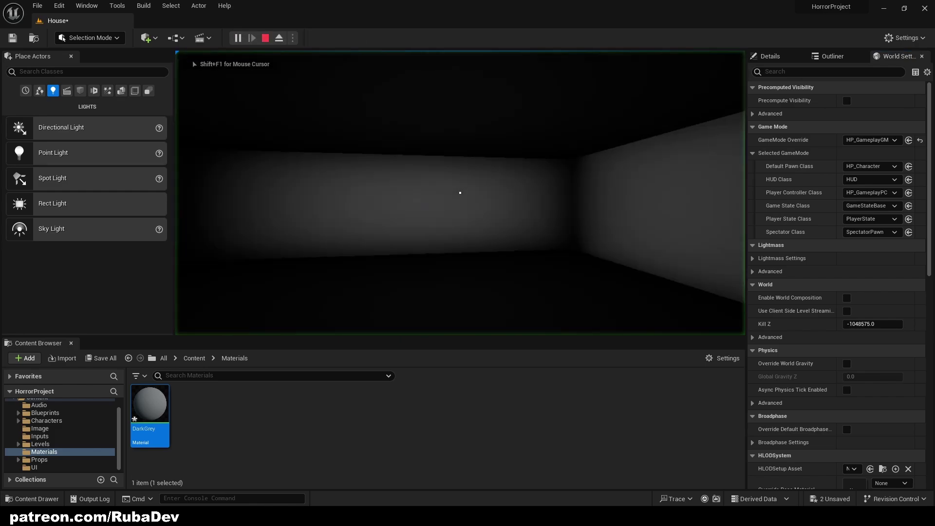
pyautogui.press('w')
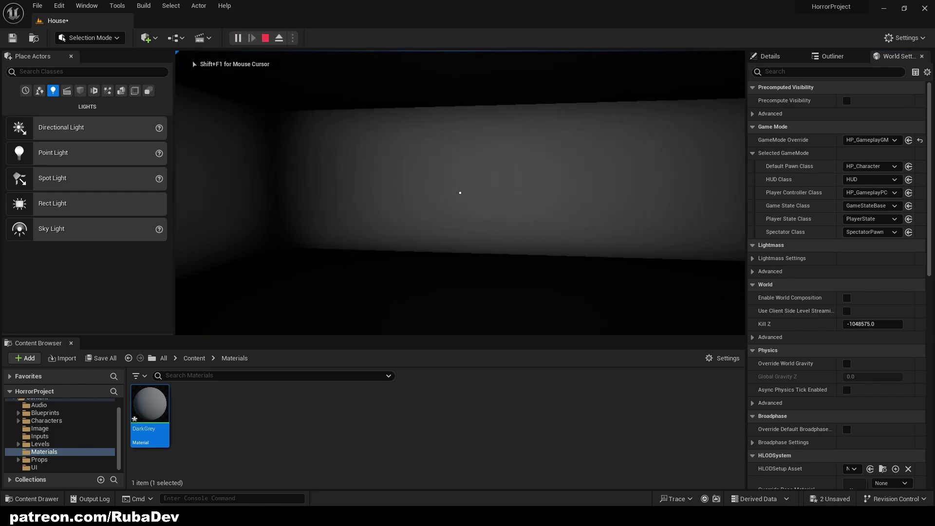
pyautogui.press('w')
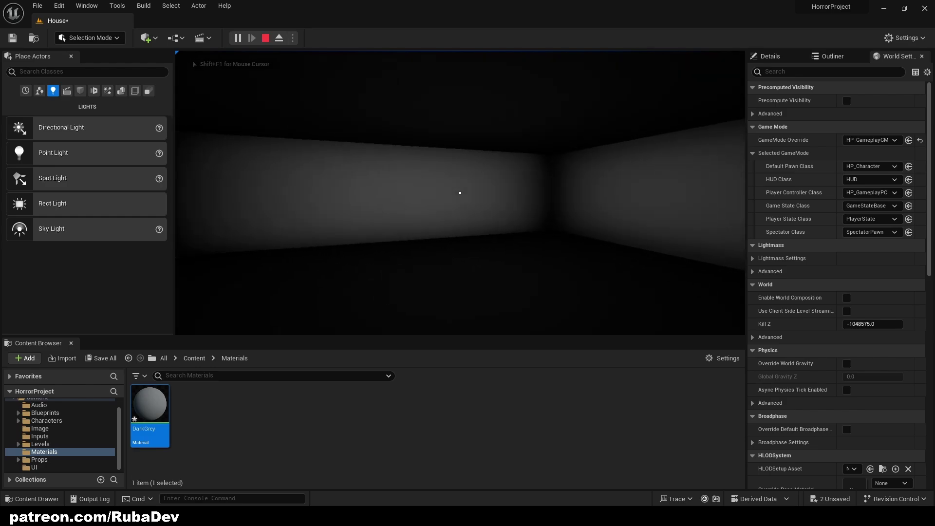
pyautogui.press('Escape')
pyautogui.moveTo(314, 102); pyautogui.dragTo(458, 228, button='right')
pyautogui.moveTo(294, 295); pyautogui.dragTo(343, 295, button='right')
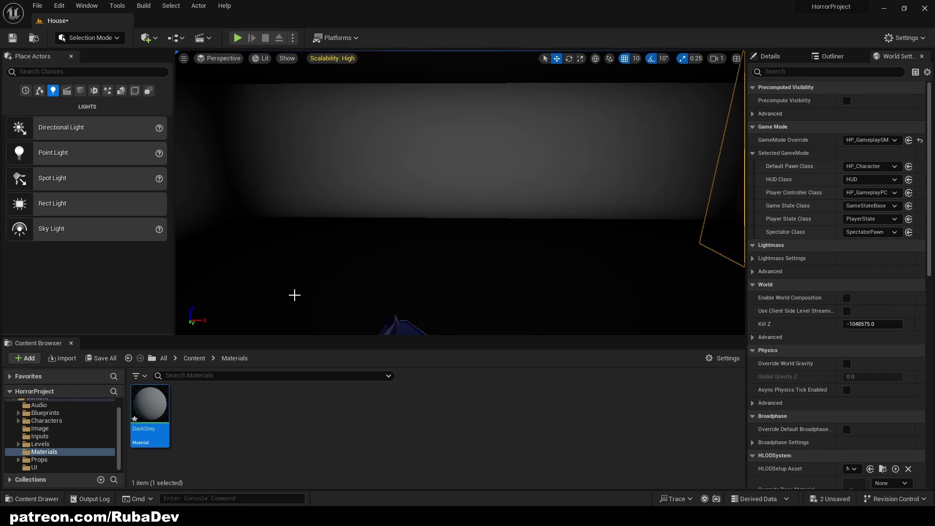
# Place a cube on the room's floor and move it against the wall
pyautogui.click(194, 359)
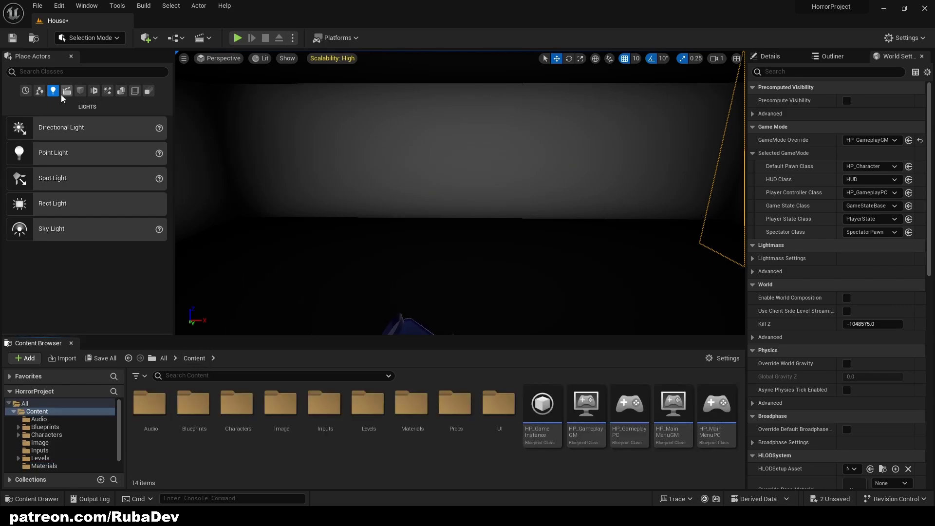
pyautogui.click(81, 90)
pyautogui.moveTo(338, 208); pyautogui.dragTo(337, 209, button='right')
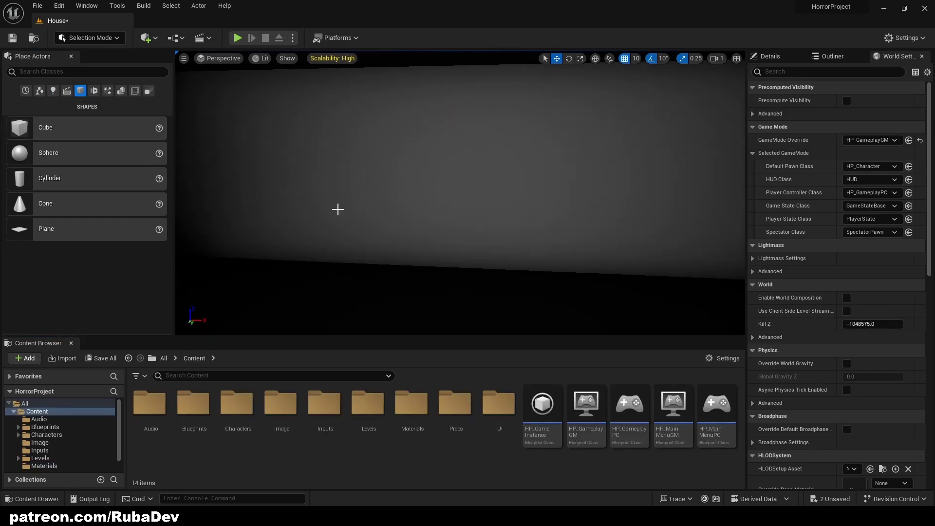
pyautogui.moveTo(84, 132); pyautogui.dragTo(414, 259)
pyautogui.moveTo(457, 248); pyautogui.dragTo(458, 248, button='right')
pyautogui.moveTo(475, 232); pyautogui.dragTo(461, 234)
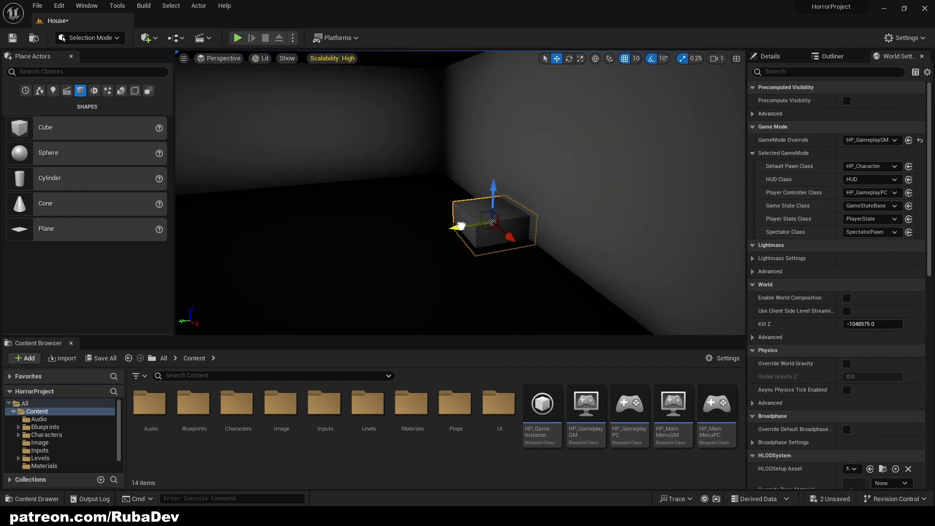
# Scale the cube to 3.75 × 1.0 × 1.25 to form a long table along the wall, and reselect it
pyautogui.moveTo(461, 226); pyautogui.dragTo(461, 226, button='right')
pyautogui.press('r')
pyautogui.moveTo(472, 209); pyautogui.dragTo(522, 212)
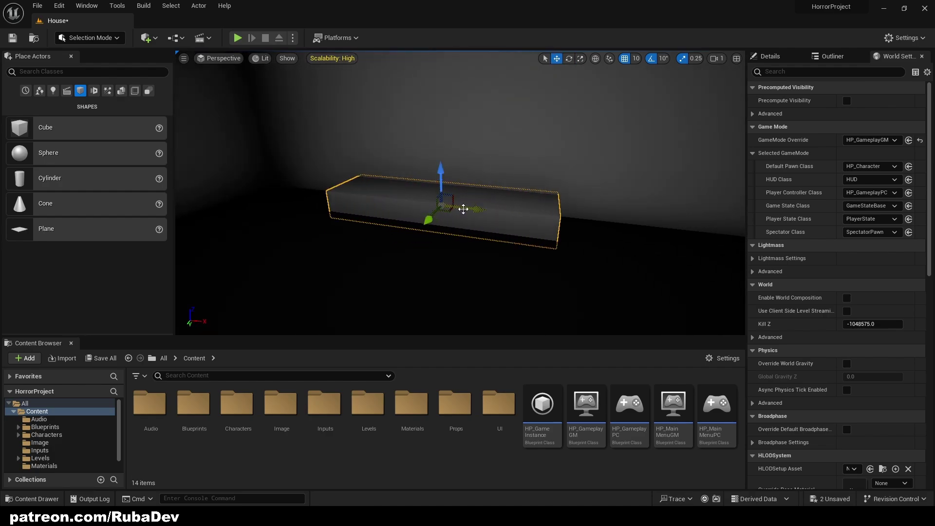
pyautogui.moveTo(463, 209); pyautogui.dragTo(529, 217)
pyautogui.moveTo(496, 187); pyautogui.dragTo(494, 187)
pyautogui.click(378, 236)
pyautogui.moveTo(378, 236); pyautogui.dragTo(378, 236, button='right')
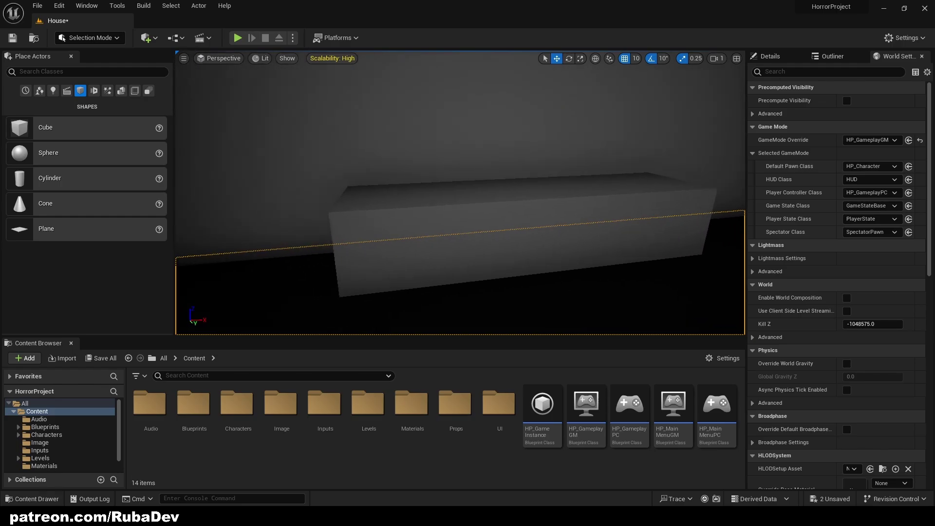
pyautogui.click(378, 235)
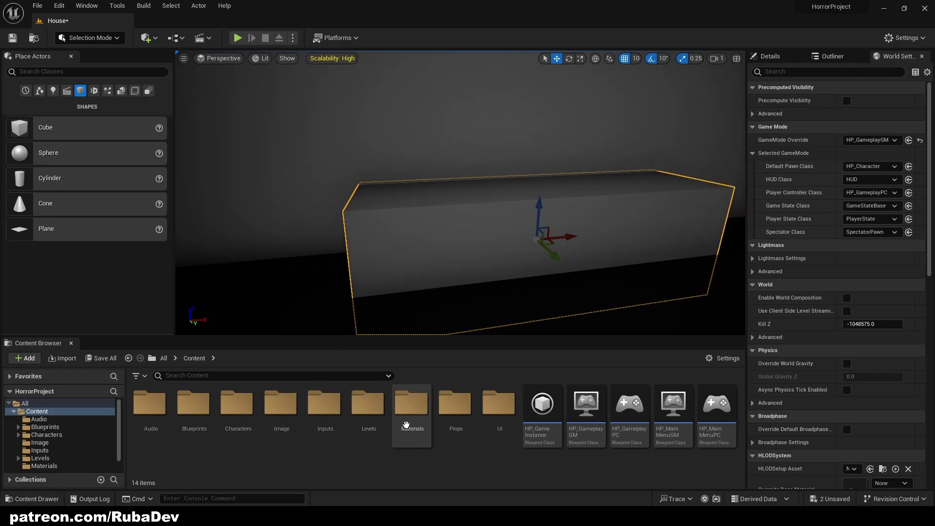
# Duplicate the DarkGrey material in the Materials folder and name the copy Brown
pyautogui.doubleClick(413, 419)
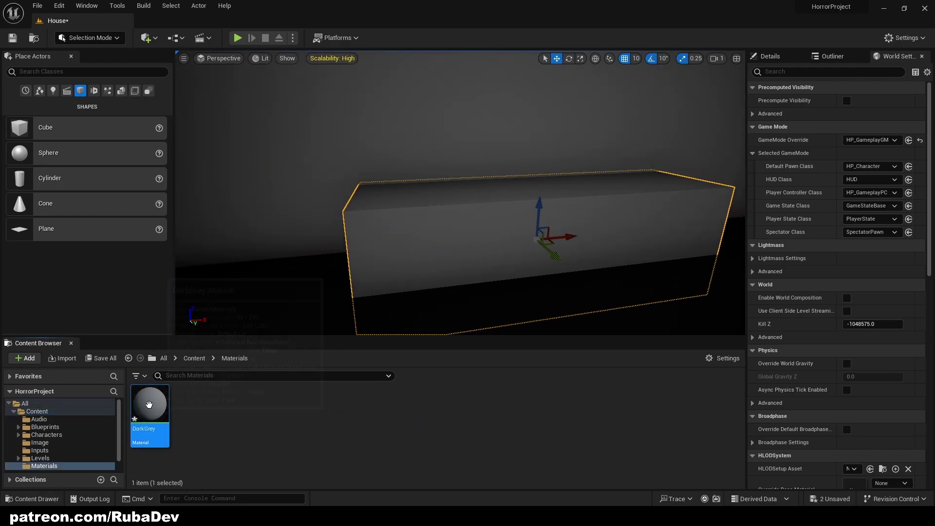
pyautogui.hotkey('ctrl', 'd')
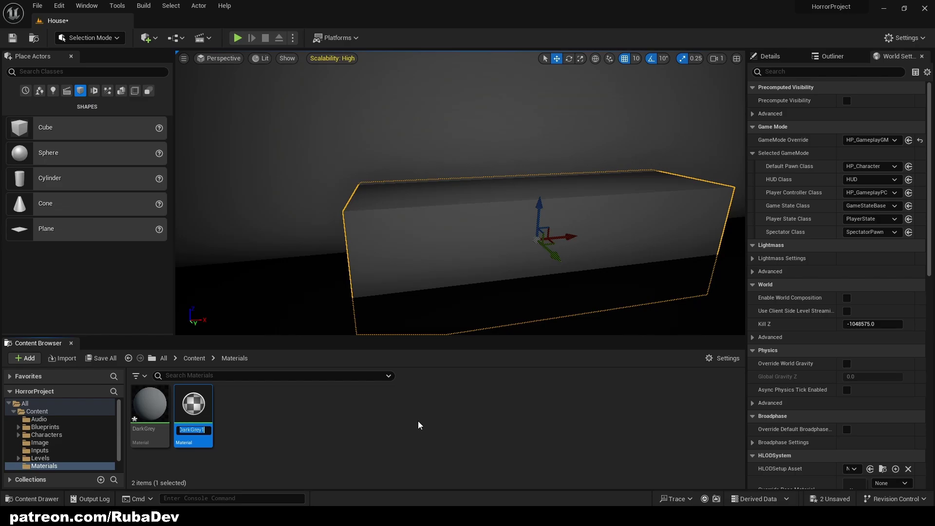
pyautogui.write('Brown')
pyautogui.press('Return')
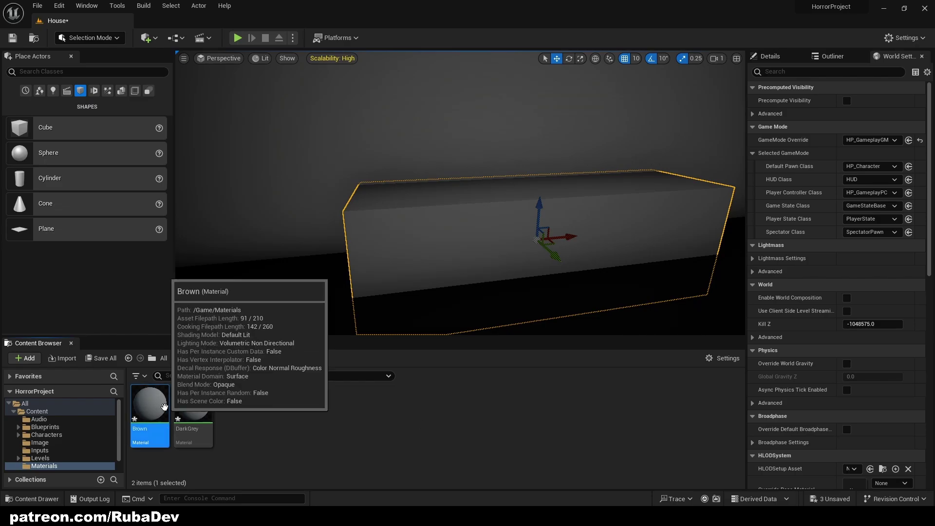
# Set the Brown material's constant base colour to R 0.442708, G 0.227065, B 0.0
pyautogui.doubleClick(148, 405)
pyautogui.click(210, 131)
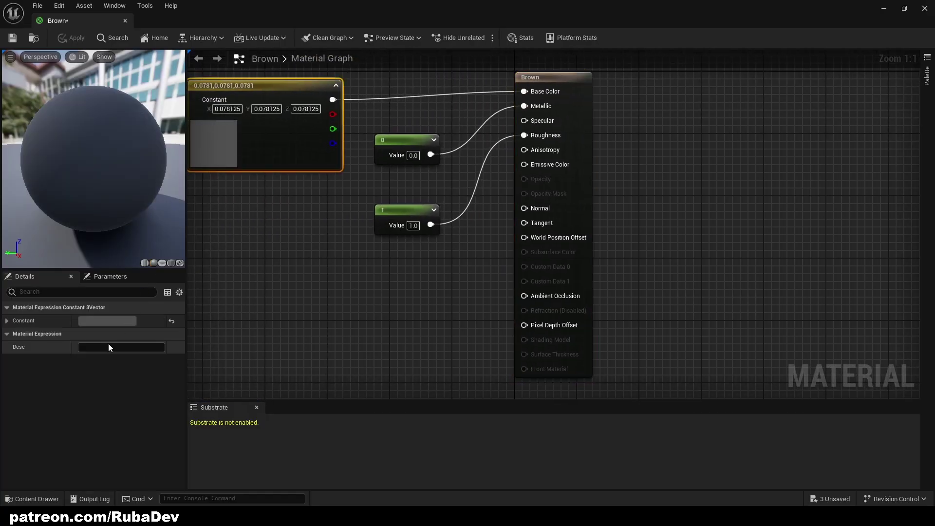
pyautogui.click(117, 320)
pyautogui.moveTo(204, 342); pyautogui.dragTo(220, 358)
pyautogui.click(256, 335)
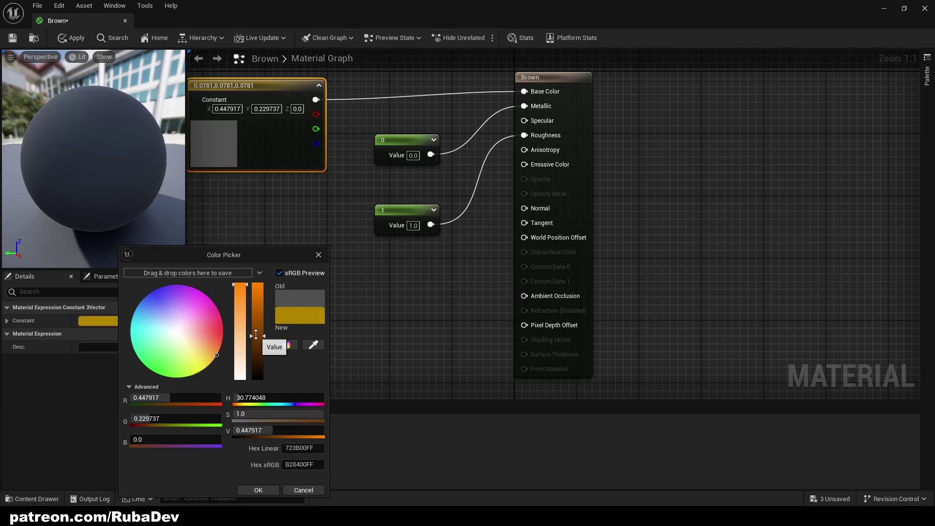
pyautogui.click(259, 490)
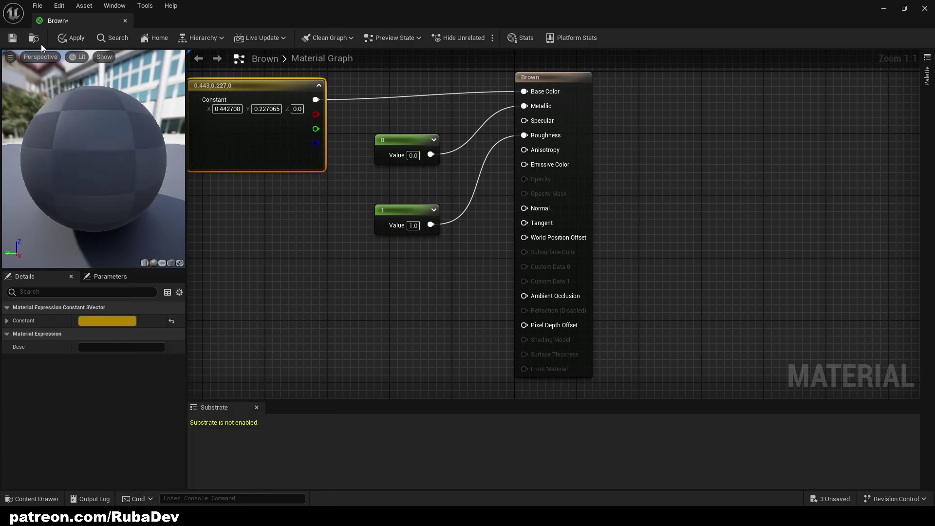
# Apply the Brown material's changes, close its editor and assign the material to the long cube
pyautogui.click(72, 37)
pyautogui.click(126, 21)
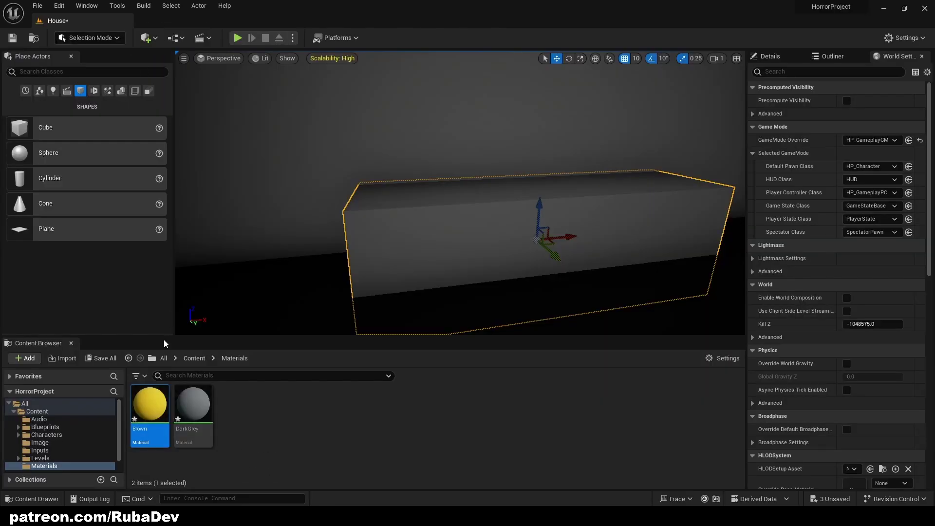
pyautogui.moveTo(149, 403); pyautogui.dragTo(372, 275)
pyautogui.moveTo(373, 275)
pyautogui.mouseDown(button='right')
pyautogui.moveTo(429, 268)
pyautogui.moveTo(384, 278)
pyautogui.moveTo(351, 266)
pyautogui.moveTo(282, 275)
pyautogui.moveTo(418, 276)
pyautogui.moveTo(384, 254)
pyautogui.moveTo(360, 273)
pyautogui.mouseUp(button='right')
# Place the BP_Notes blueprint from the Blueprints > Actors folder on the brown table
pyautogui.click(194, 358)
pyautogui.doubleClick(197, 404)
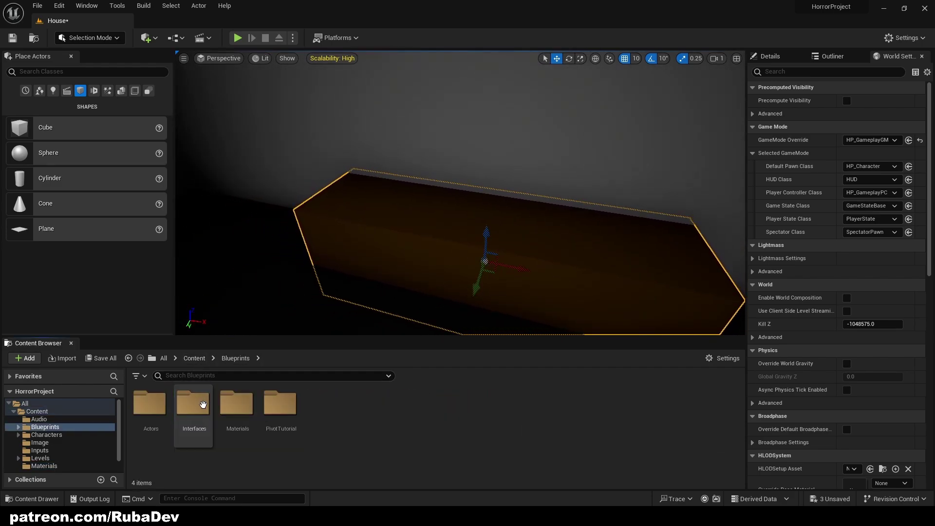
pyautogui.doubleClick(163, 409)
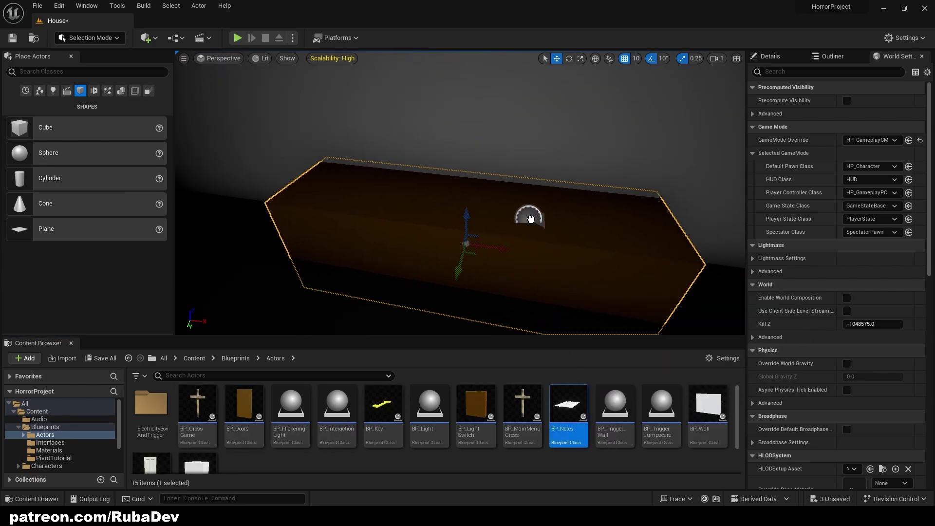
pyautogui.moveTo(531, 219); pyautogui.dragTo(516, 219)
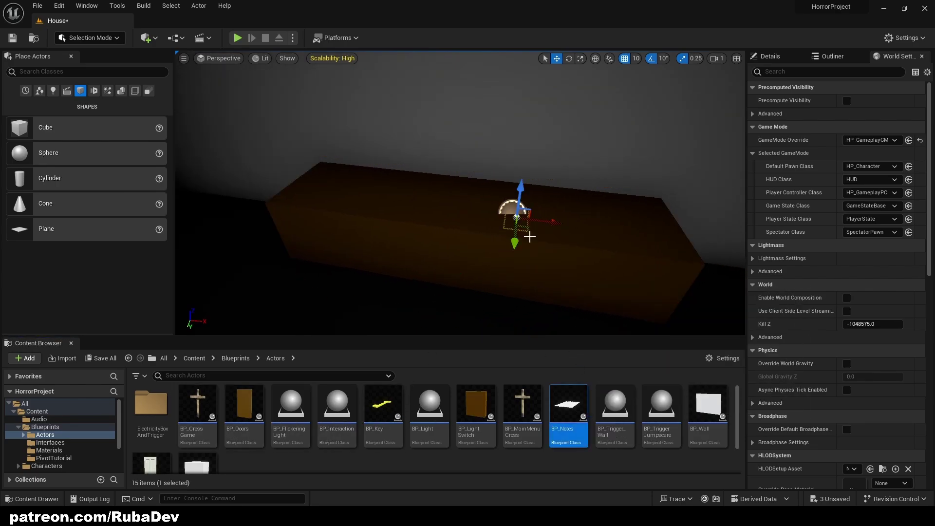
pyautogui.press('w')
pyautogui.moveTo(529, 235); pyautogui.dragTo(438, 246, button='right')
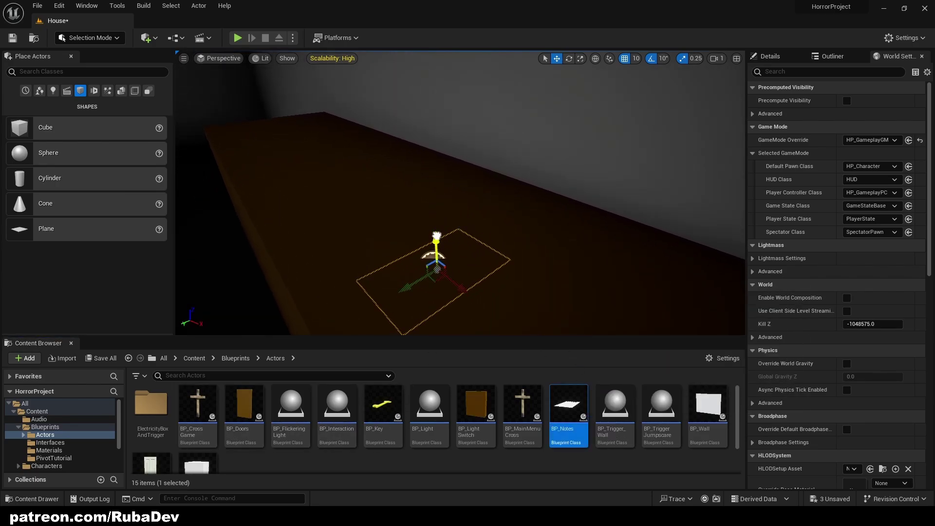
# Turn off position grid snapping, rest the note on the tabletop and rotate it -30° about the Z axis
pyautogui.moveTo(436, 236); pyautogui.dragTo(432, 217)
pyautogui.click(623, 59)
pyautogui.moveTo(382, 190); pyautogui.dragTo(468, 190, button='right')
pyautogui.moveTo(459, 126); pyautogui.dragTo(463, 146)
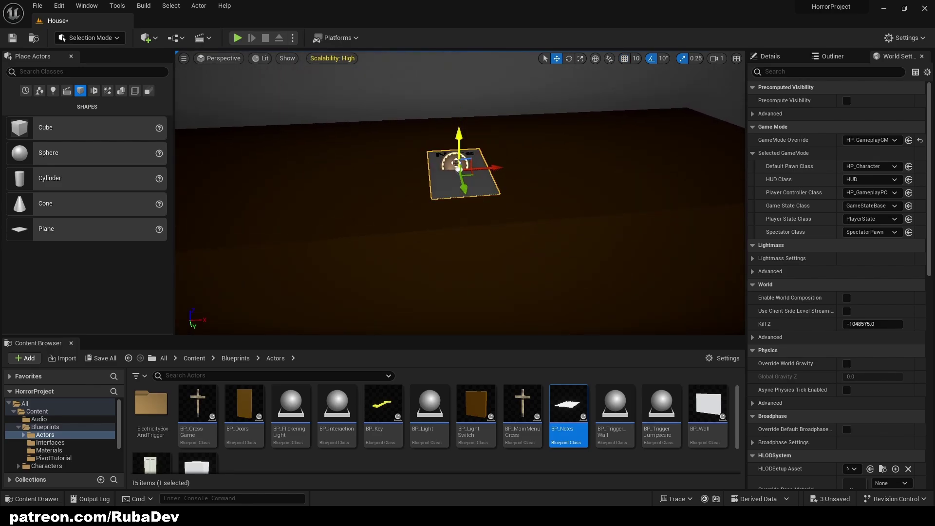
pyautogui.press('e')
pyautogui.moveTo(439, 196); pyautogui.dragTo(457, 202)
pyautogui.press('w')
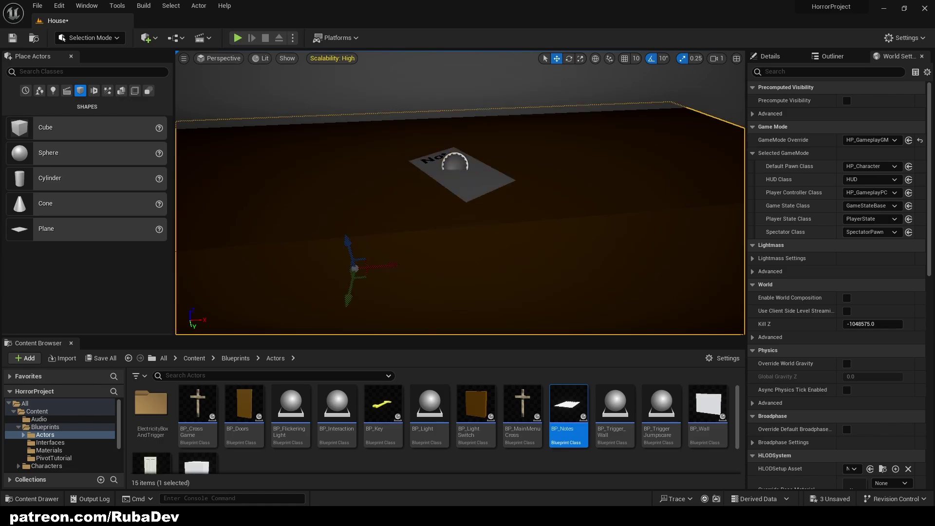
# Set the note's Note Description to "Oh, wow... I am stuck in this room I guess..."
pyautogui.click(770, 56)
pyautogui.moveTo(501, 214)
pyautogui.mouseDown(button='right')
pyautogui.moveTo(467, 217)
pyautogui.moveTo(487, 215)
pyautogui.moveTo(479, 224)
pyautogui.moveTo(506, 229)
pyautogui.mouseUp(button='right')
pyautogui.press('s')
pyautogui.press('w')
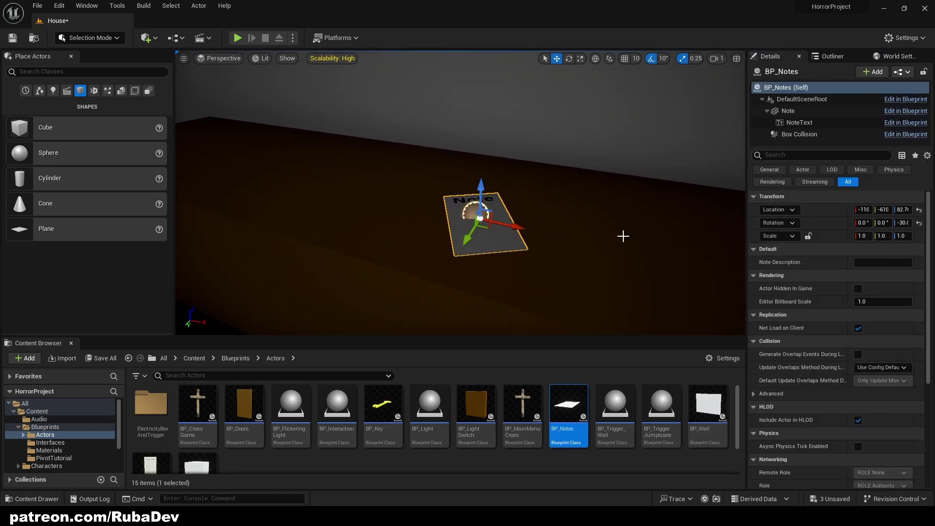
pyautogui.write('Oh')
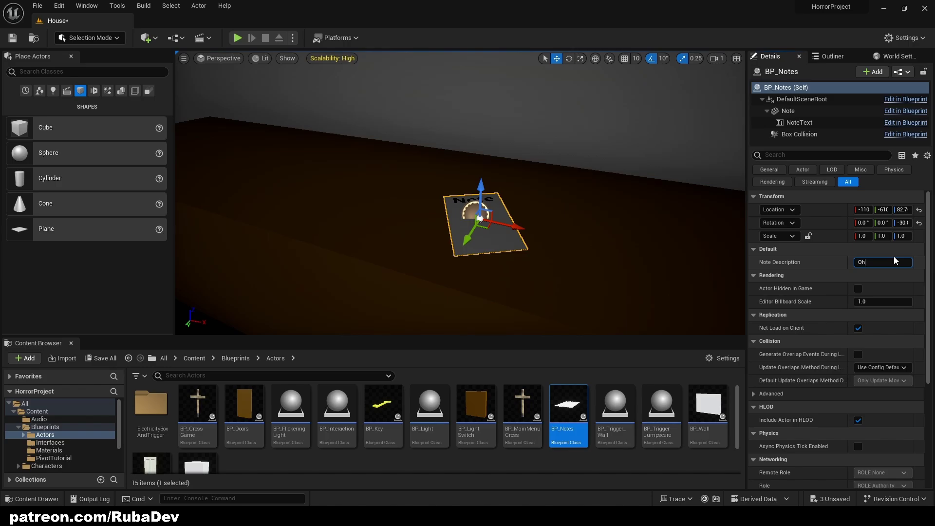
pyautogui.write(', wow... I am stuck in this roo')
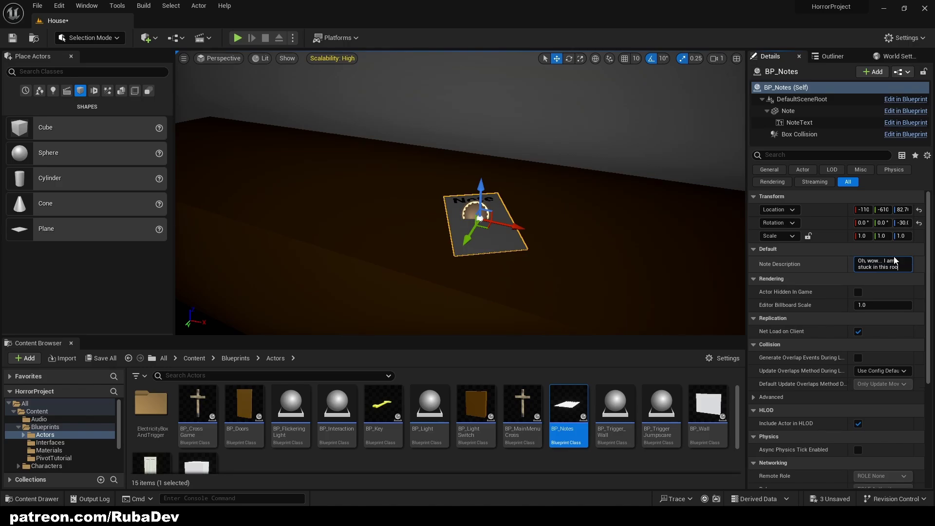
pyautogui.write('m I guess...')
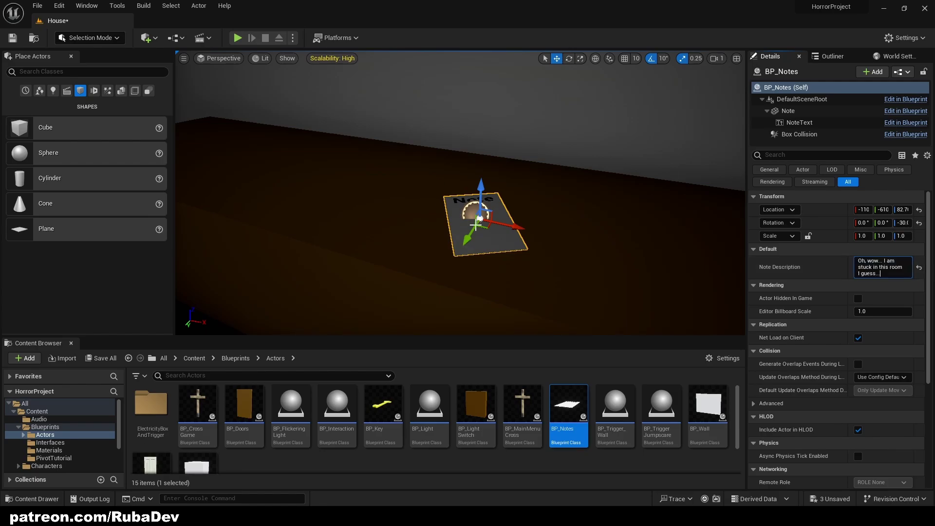
pyautogui.click(574, 213)
# Play the level in full screen, walk to the table and open and close the note to check its text
pyautogui.hotkey('alt', 'p')
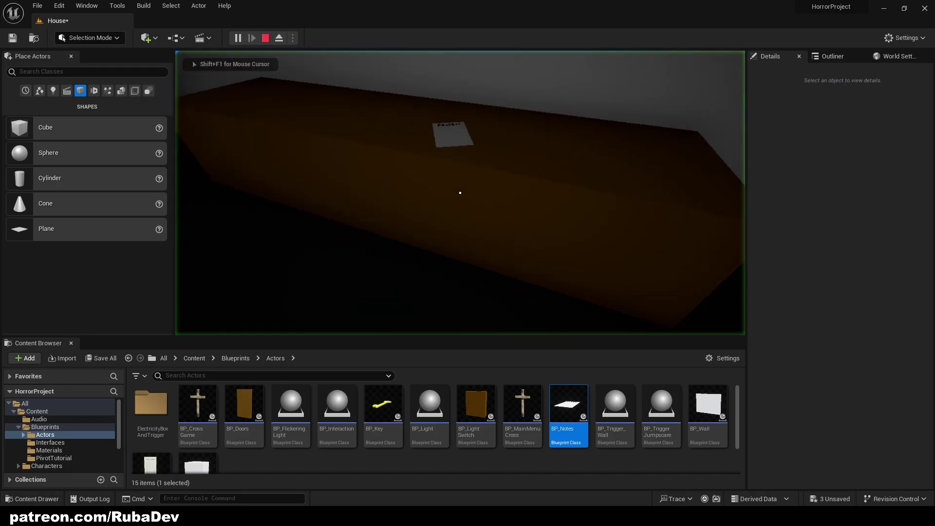
pyautogui.press('s')
pyautogui.press('F11')
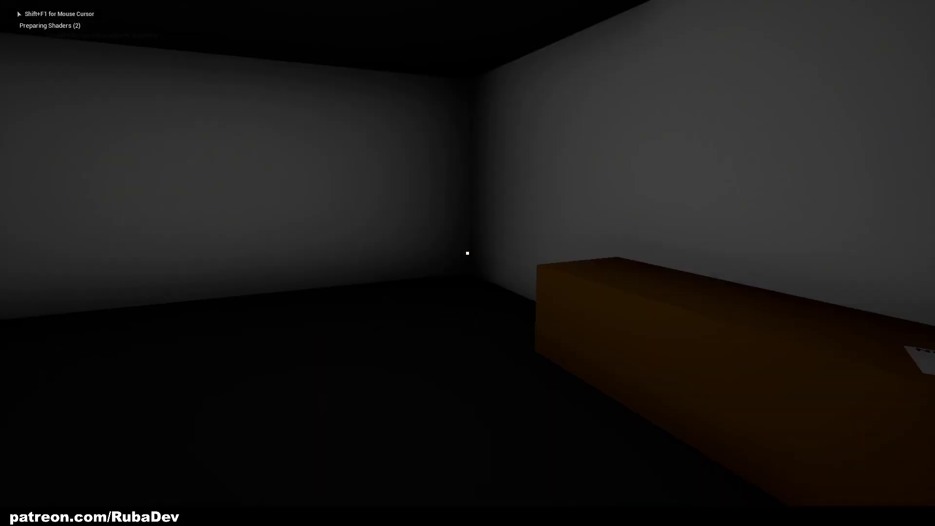
pyautogui.press('w')
pyautogui.press('e')
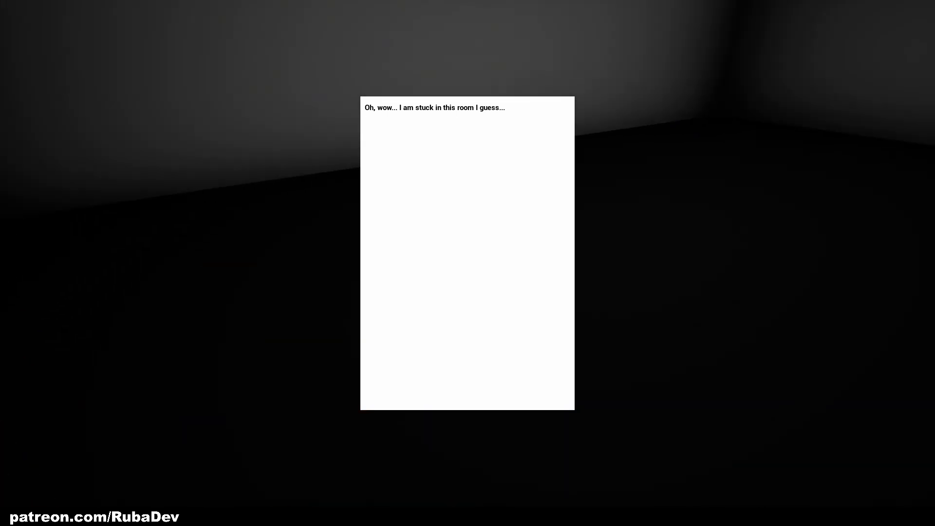
pyautogui.press('e')
# Walk around the table, test interacting with the note repeatedly, and stop playing and leave the full-screen view
pyautogui.press('w')
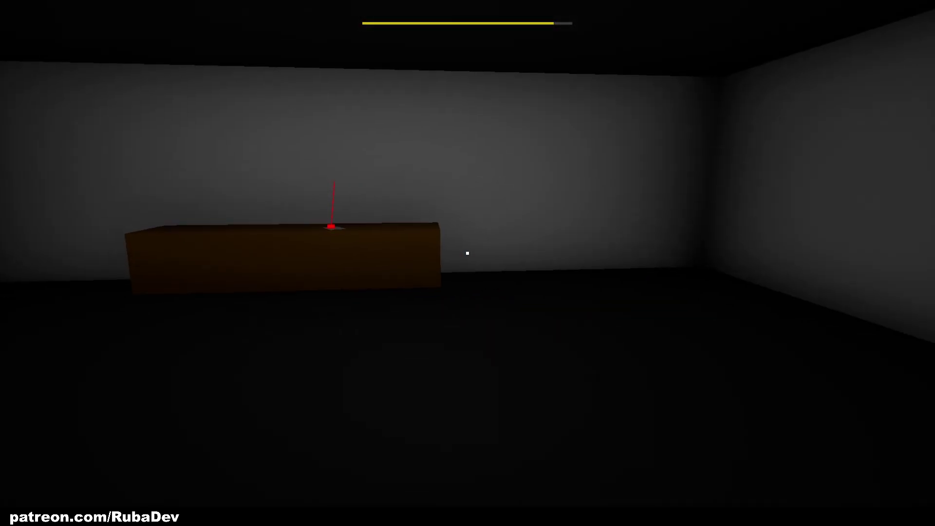
pyautogui.press('e')
pyautogui.press('e')
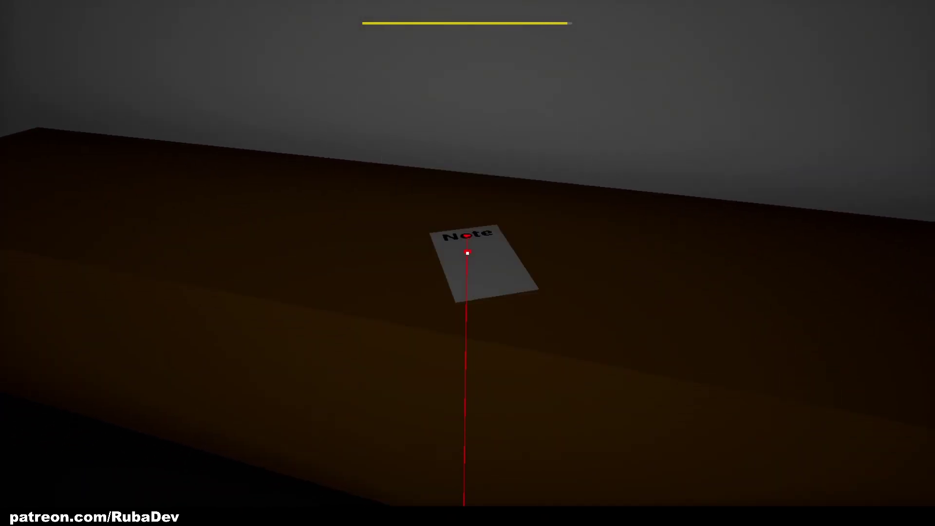
pyautogui.press('e')
pyautogui.press('e')
pyautogui.press('e')
pyautogui.press('e')
pyautogui.press('s')
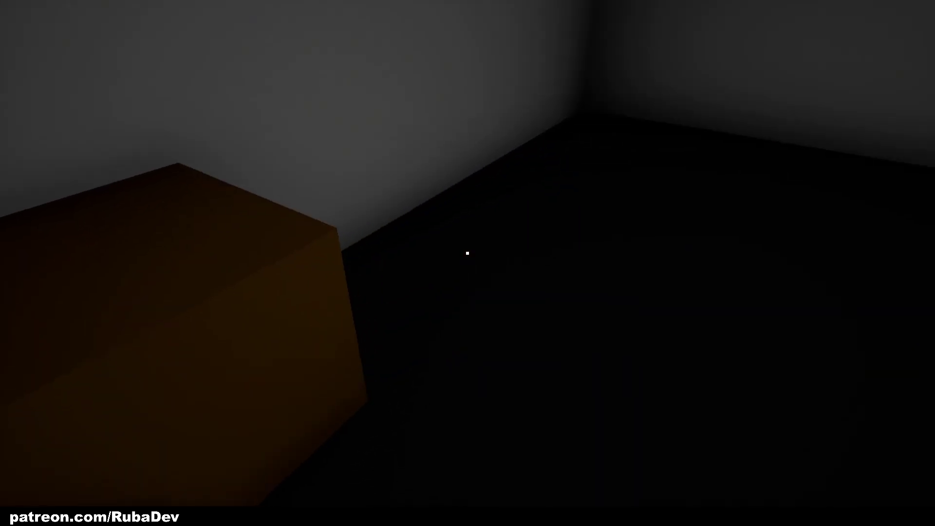
pyautogui.press('Escape')
pyautogui.press('Escape')
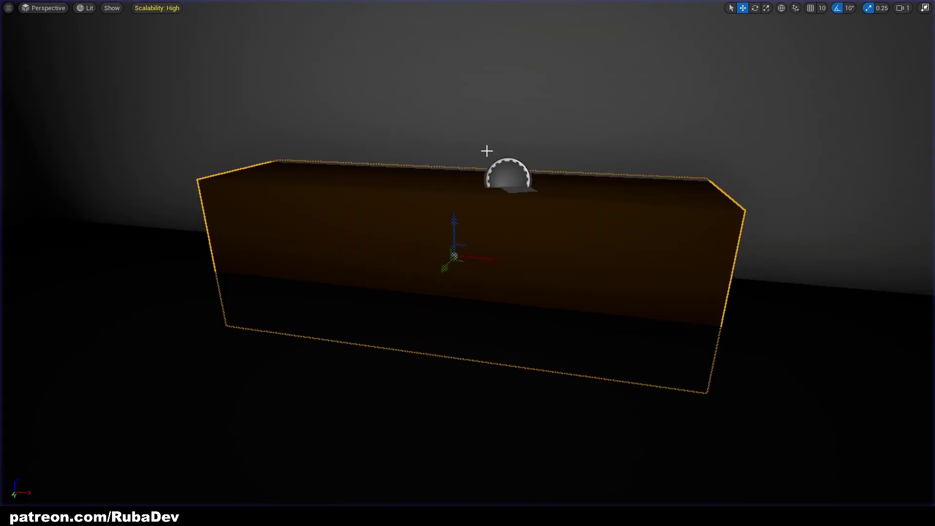
pyautogui.click(924, 8)
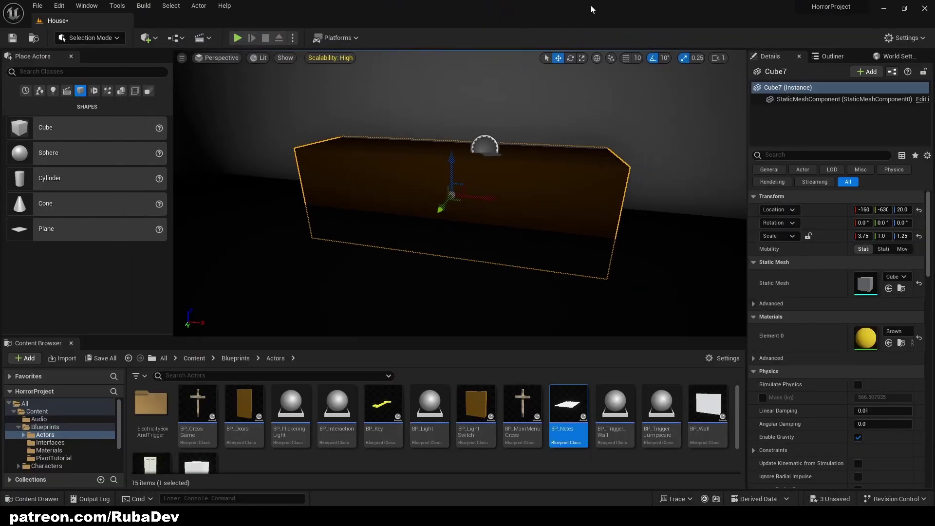
# Play the level again in full screen and toggle the flashlight repeatedly while looking around the room
pyautogui.click(240, 39)
pyautogui.press('F11')
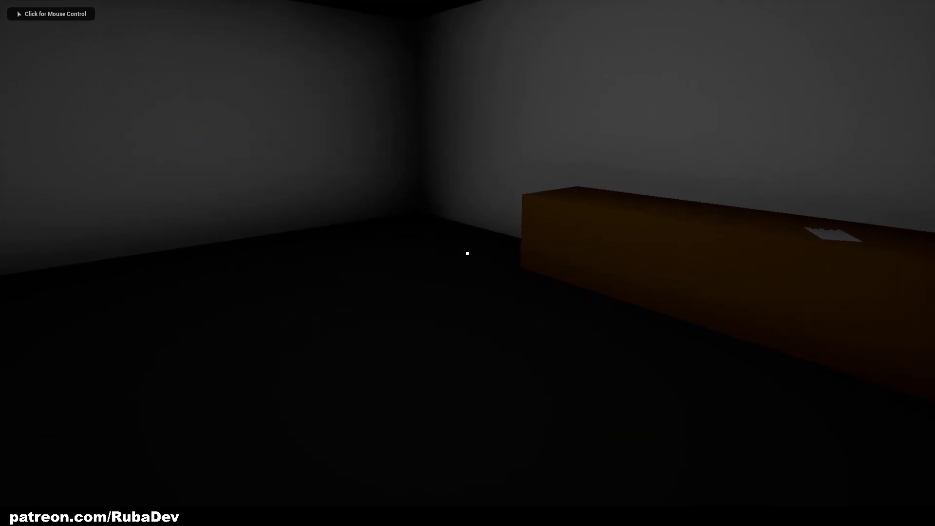
pyautogui.press('f')
pyautogui.press('f')
pyautogui.press('f')
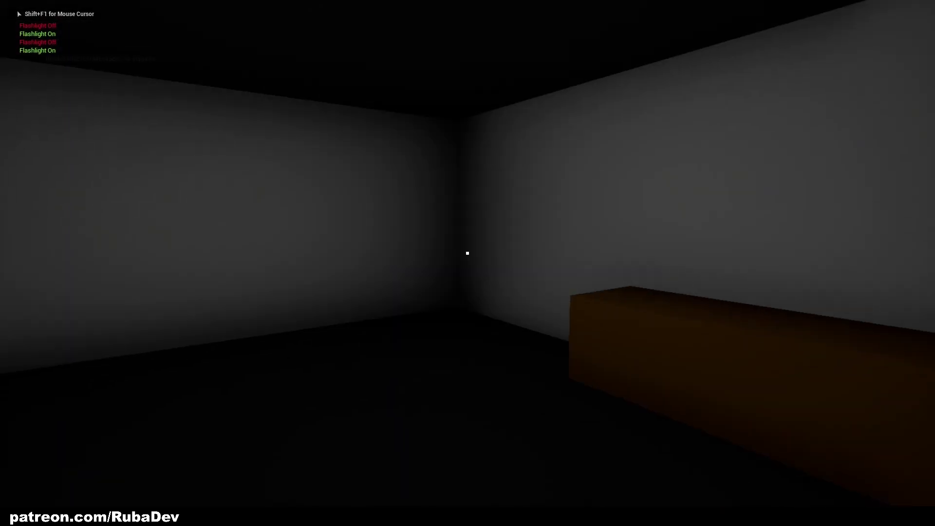
pyautogui.press('f')
pyautogui.press('f')
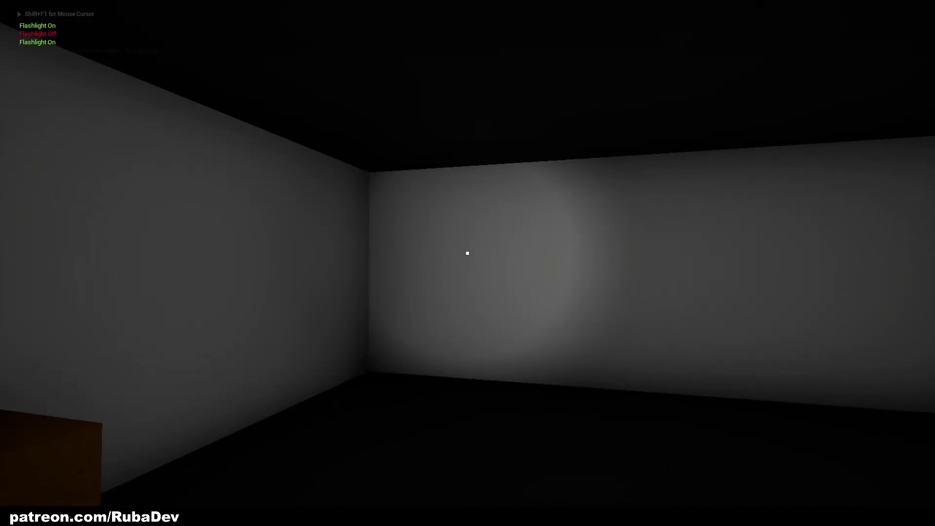
pyautogui.press('f')
pyautogui.press('f')
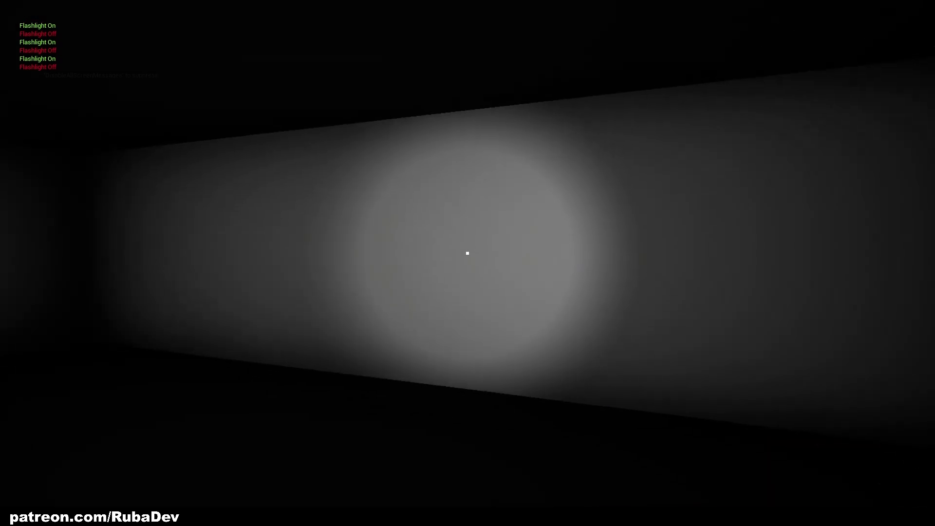
# Walk up to the table, test the flashlight on the table and wall, and stop playing
pyautogui.press('f')
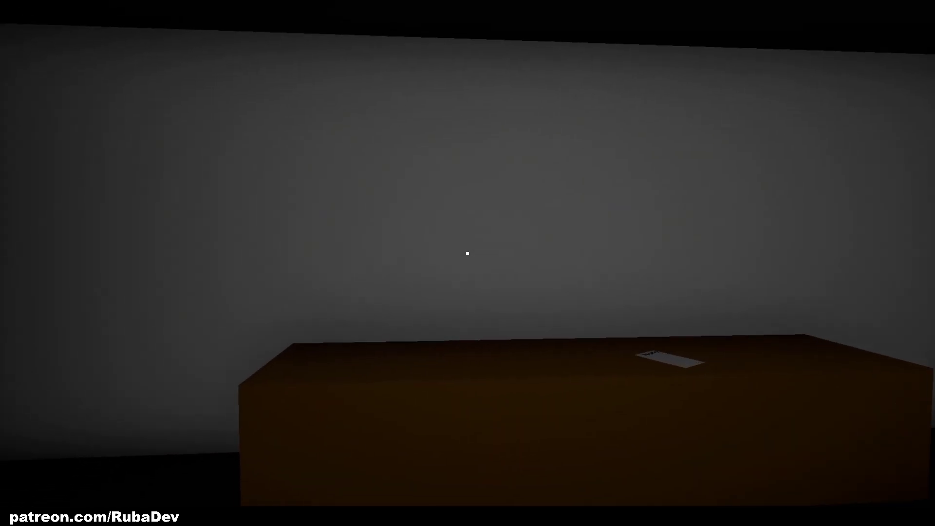
pyautogui.press('f')
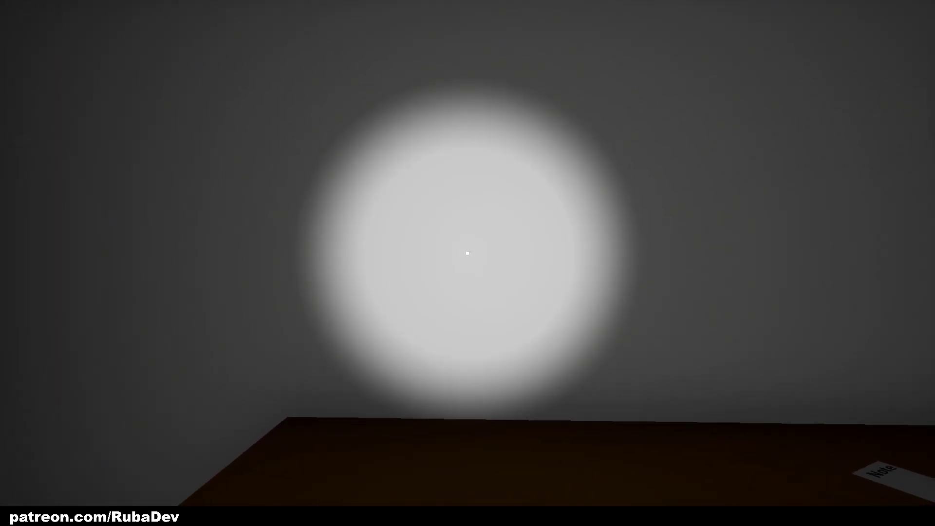
pyautogui.press('s')
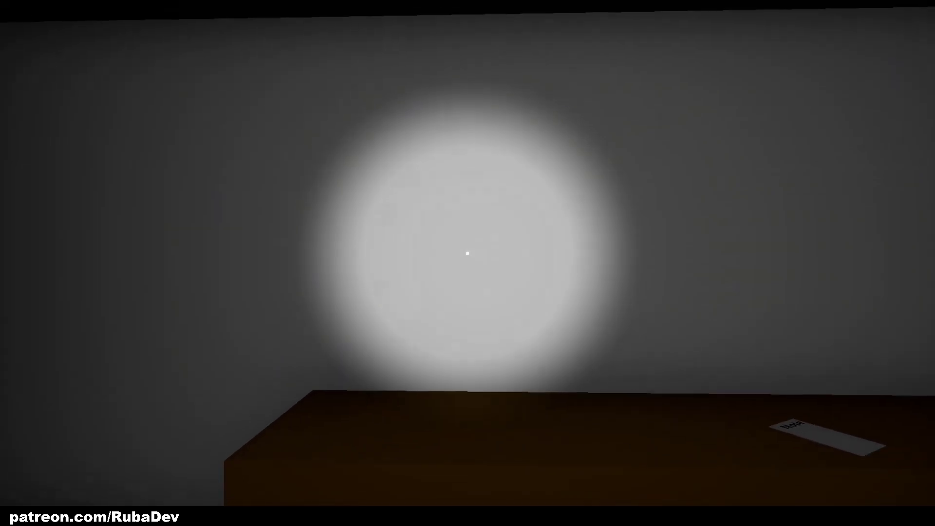
pyautogui.press('w')
pyautogui.press('f')
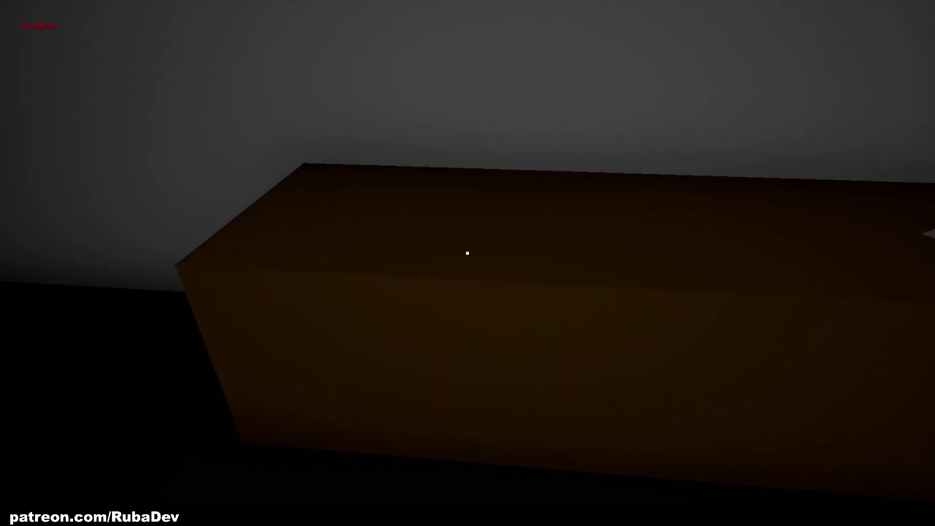
pyautogui.press('f')
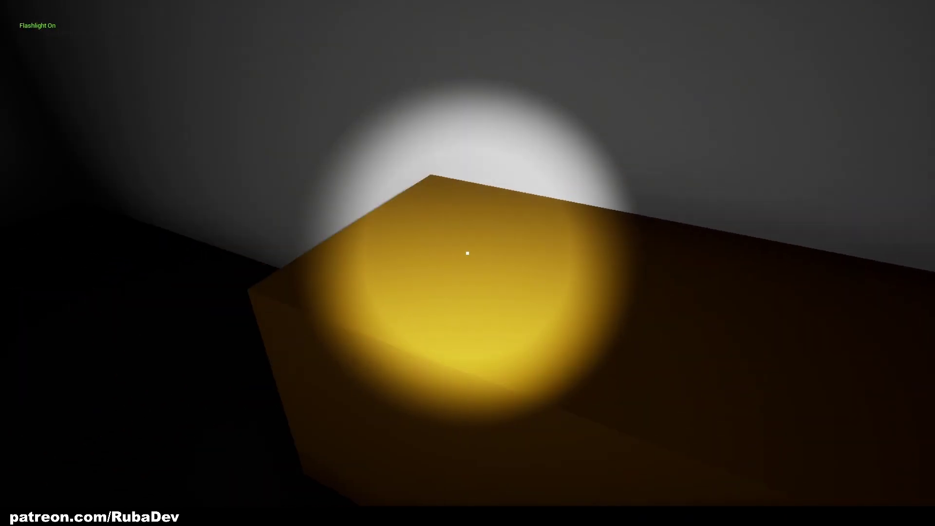
pyautogui.press('f')
pyautogui.press('Escape')
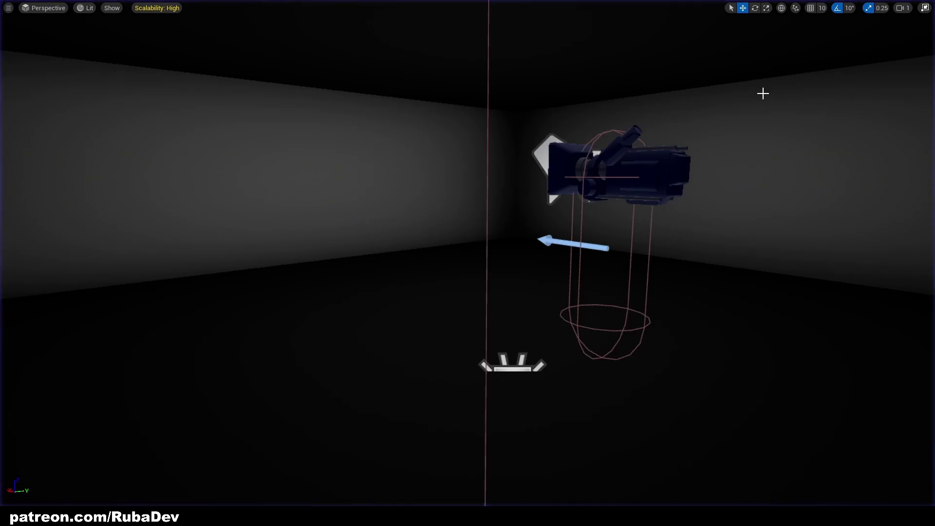
# Select the room's end wall and move it outward along Y to open that side of the room
pyautogui.press('w')
pyautogui.moveTo(530, 159); pyautogui.dragTo(760, 160, button='right')
pyautogui.press('s')
pyautogui.moveTo(584, 210); pyautogui.dragTo(516, 210, button='right')
pyautogui.press('w')
pyautogui.moveTo(480, 240); pyautogui.dragTo(723, 281)
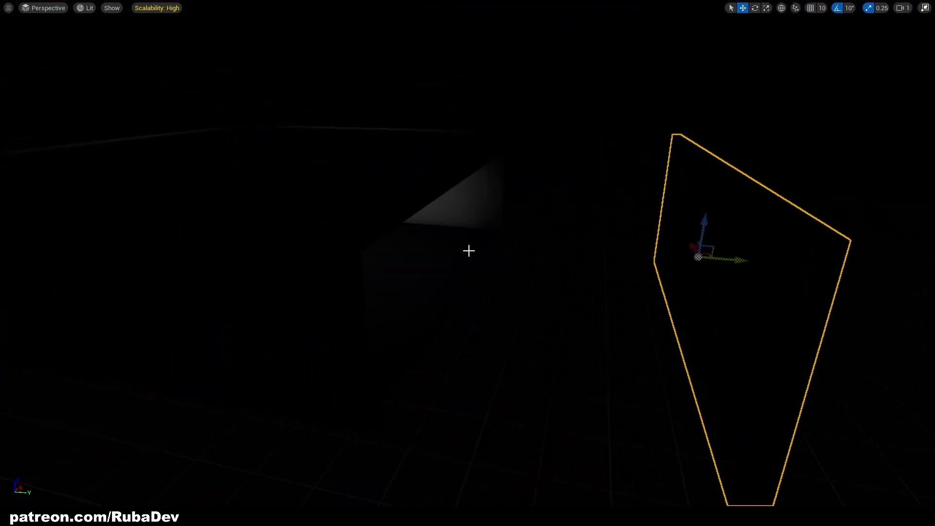
# Duplicate the room's floor outward past the open side to form the floor of a second room
pyautogui.click(469, 253)
pyautogui.moveTo(319, 289); pyautogui.dragTo(710, 352)
pyautogui.press('w')
pyautogui.moveTo(684, 349); pyautogui.dragTo(507, 275, button='right')
pyautogui.press('s')
# Switch the viewport to Unlit and rotate the moved wall a quarter turn so it runs along the new floor
pyautogui.click(84, 8)
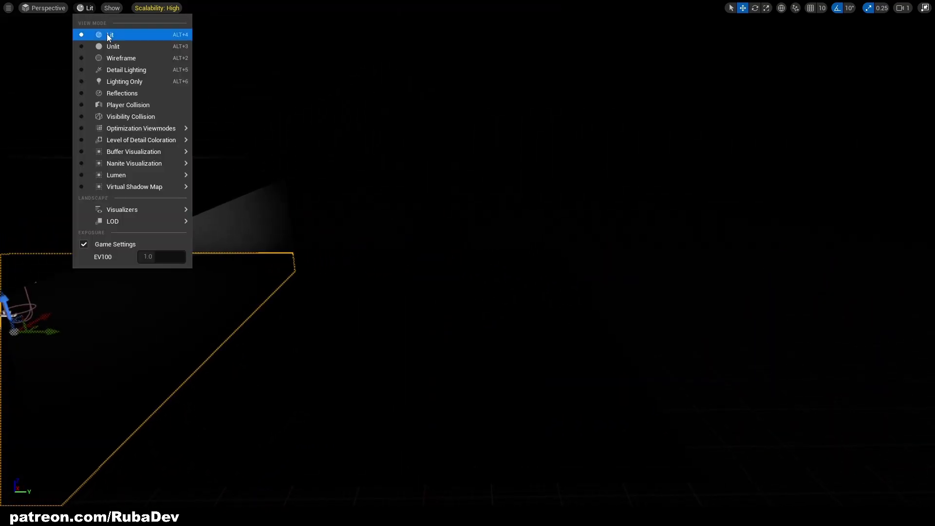
pyautogui.click(108, 46)
pyautogui.click(413, 238)
pyautogui.moveTo(413, 238); pyautogui.dragTo(370, 255, button='right')
pyautogui.press('s')
pyautogui.press('e')
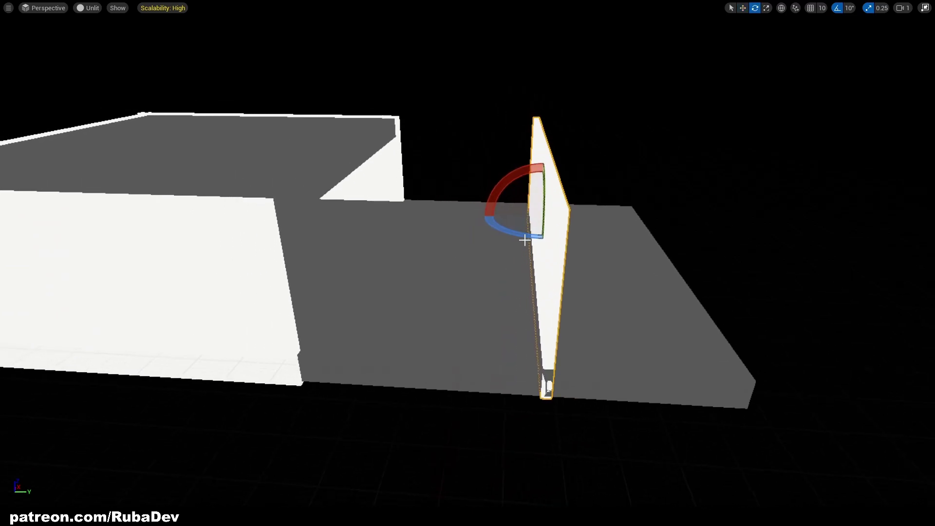
pyautogui.moveTo(524, 238); pyautogui.dragTo(613, 222)
pyautogui.moveTo(612, 222); pyautogui.dragTo(522, 261, button='right')
# Move the rotated wall to the new floor's edge and align it with the first room's side wall
pyautogui.press('d')
pyautogui.press('s')
pyautogui.press('w')
pyautogui.moveTo(536, 308); pyautogui.dragTo(704, 304)
pyautogui.press('w')
pyautogui.press('d')
pyautogui.moveTo(704, 305); pyautogui.dragTo(553, 373, button='right')
pyautogui.moveTo(539, 383); pyautogui.dragTo(536, 383)
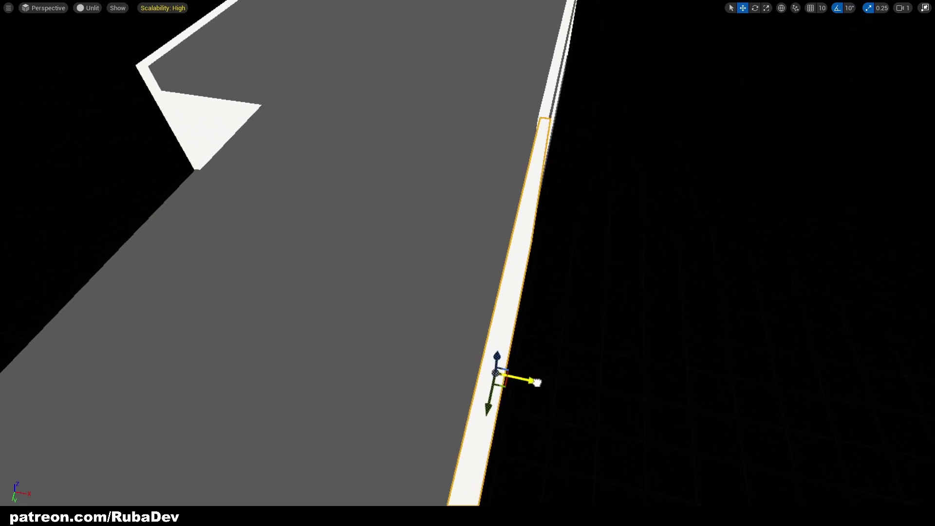
# Duplicate the side wall to the opposite edge of the new floor and align it with the existing wall there
pyautogui.scroll(-5, 528, 369)
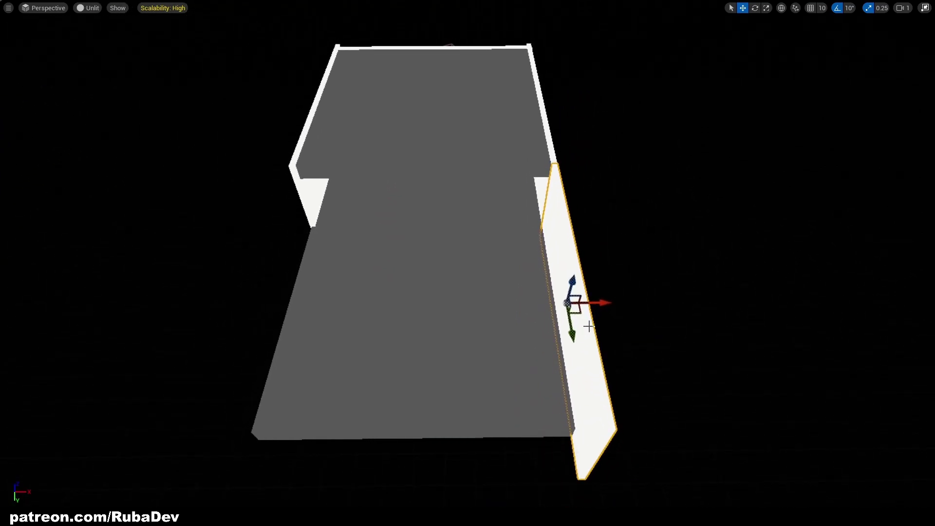
pyautogui.moveTo(602, 306); pyautogui.dragTo(310, 289)
pyautogui.moveTo(310, 289); pyautogui.dragTo(465, 378, button='right')
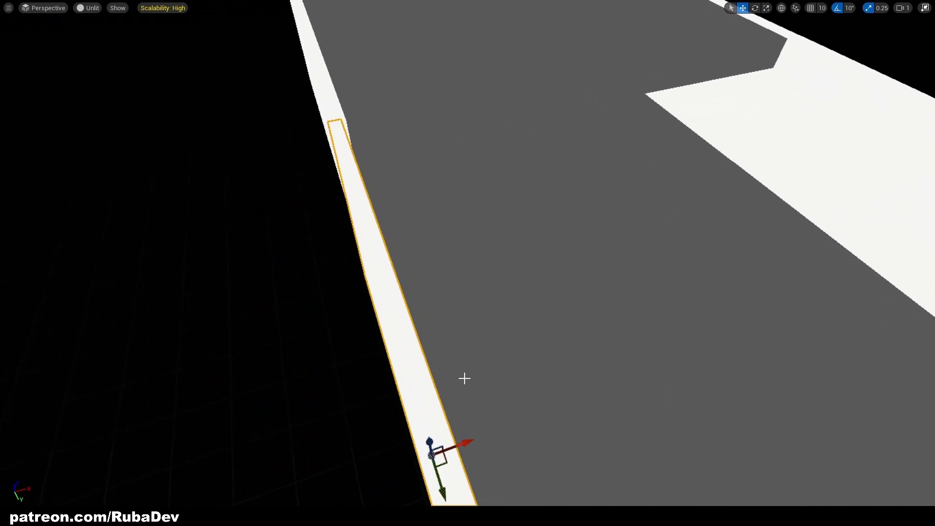
pyautogui.moveTo(466, 444); pyautogui.dragTo(426, 463, button='right')
pyautogui.moveTo(424, 412); pyautogui.dragTo(482, 417, button='right')
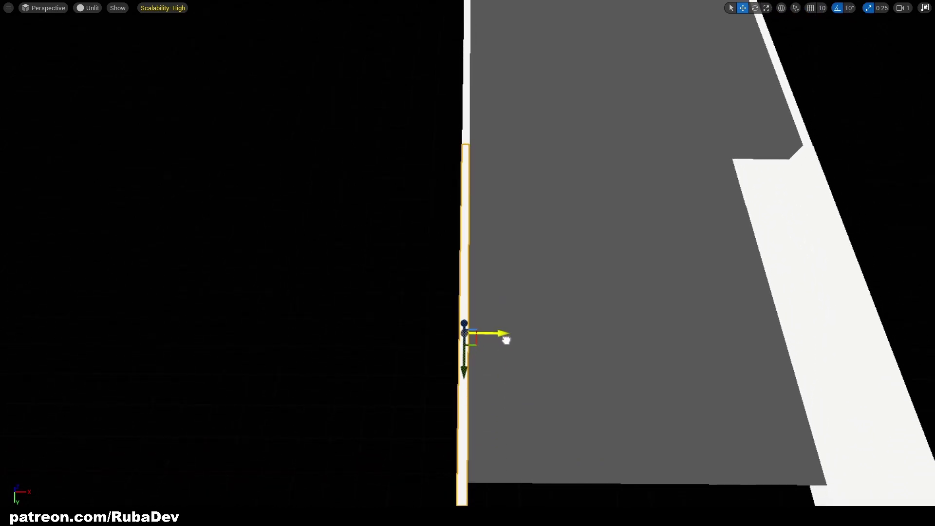
pyautogui.moveTo(507, 340); pyautogui.dragTo(440, 300, button='right')
# Duplicate a side wall and rotate the copy a quarter turn so it faces across the room
pyautogui.keyDown('alt'); pyautogui.moveTo(244, 297); pyautogui.dragTo(493, 279); pyautogui.keyUp('alt')
pyautogui.moveTo(493, 279); pyautogui.dragTo(574, 285, button='right')
pyautogui.press('e')
pyautogui.moveTo(430, 202); pyautogui.dragTo(336, 202)
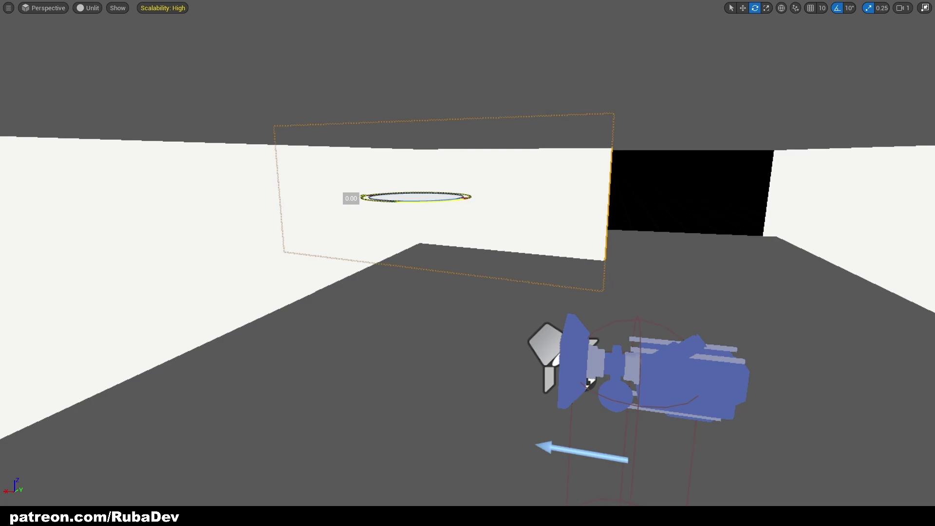
pyautogui.moveTo(551, 177)
pyautogui.mouseDown(button='right')
pyautogui.moveTo(467, 190)
pyautogui.moveTo(551, 177)
pyautogui.mouseUp(button='right')
# Move the rotated wall copy to the boundary between the two rooms as one side of a doorway
pyautogui.press('w')
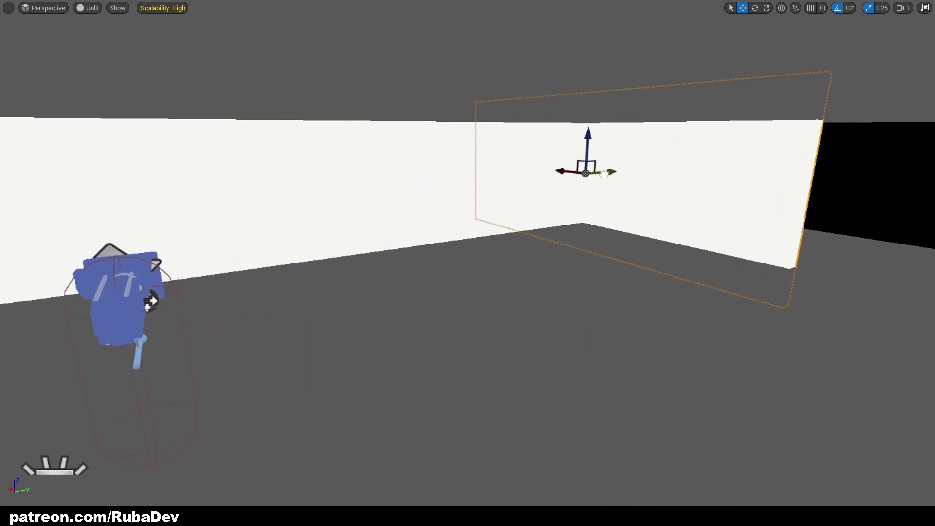
pyautogui.moveTo(603, 174); pyautogui.dragTo(346, 216)
pyautogui.moveTo(346, 217); pyautogui.dragTo(467, 219, button='right')
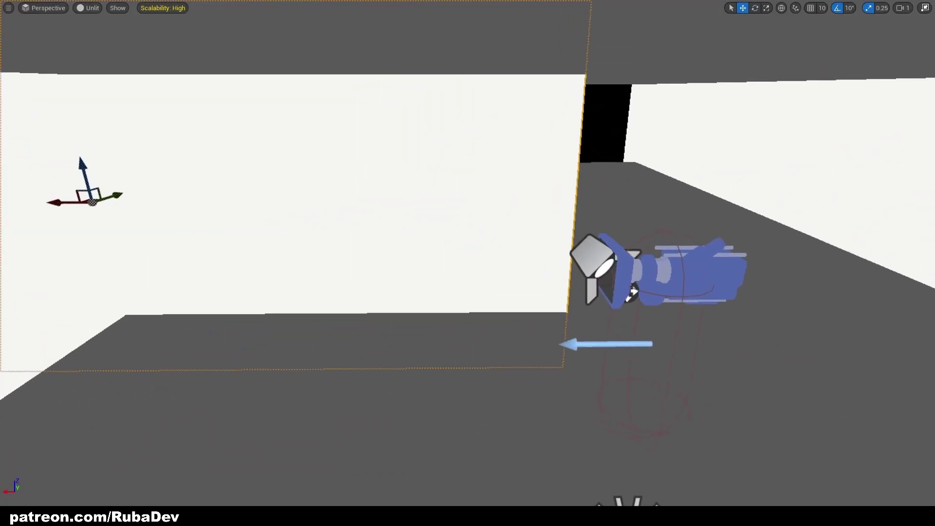
# Duplicate the partition wall to the other side of the room, leaving a doorway gap between the two pieces
pyautogui.moveTo(265, 217); pyautogui.dragTo(248, 216, button='right')
pyautogui.moveTo(177, 223); pyautogui.dragTo(933, 282)
pyautogui.moveTo(734, 253); pyautogui.dragTo(925, 219, button='right')
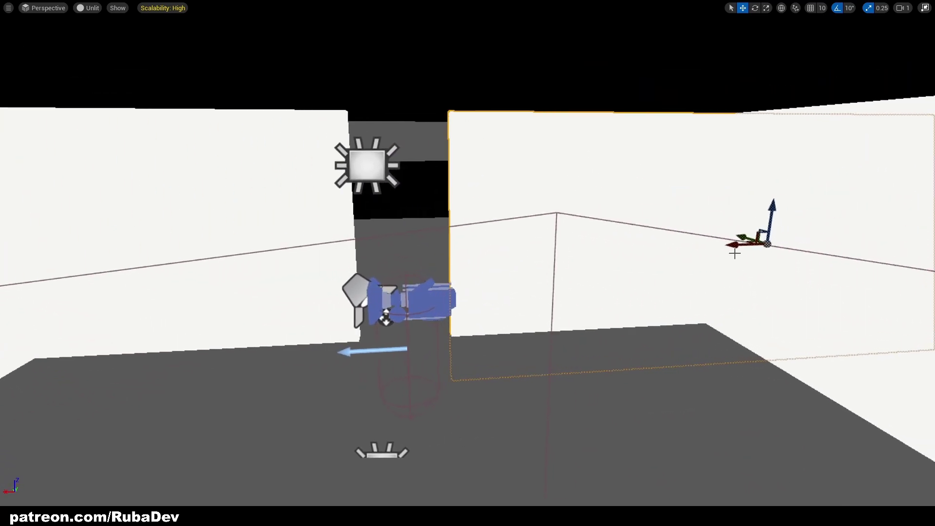
pyautogui.moveTo(735, 247); pyautogui.dragTo(778, 244)
# Delete the player character with its camera that stands in front of the doorway gap
pyautogui.click(302, 235)
pyautogui.moveTo(384, 255); pyautogui.dragTo(302, 268, button='right')
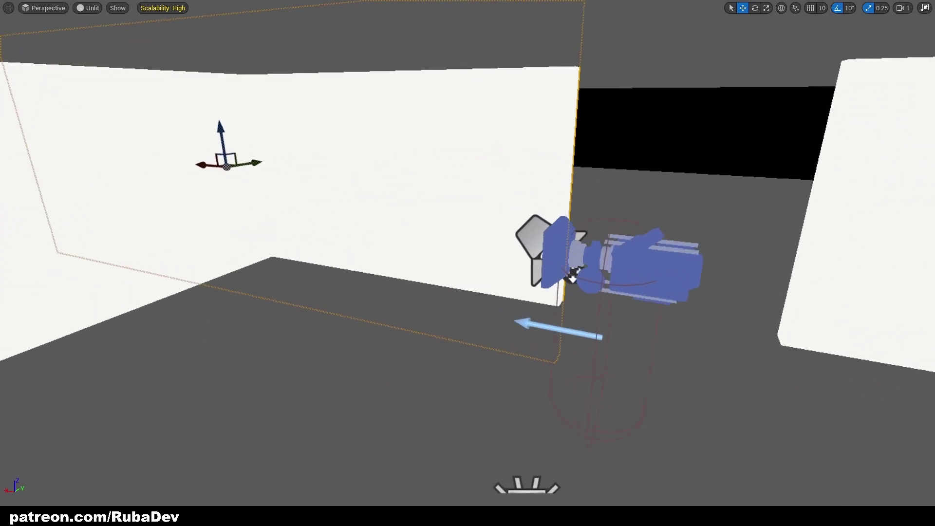
pyautogui.scroll(-3, 572, 276)
pyautogui.click(393, 257)
pyautogui.press('Delete')
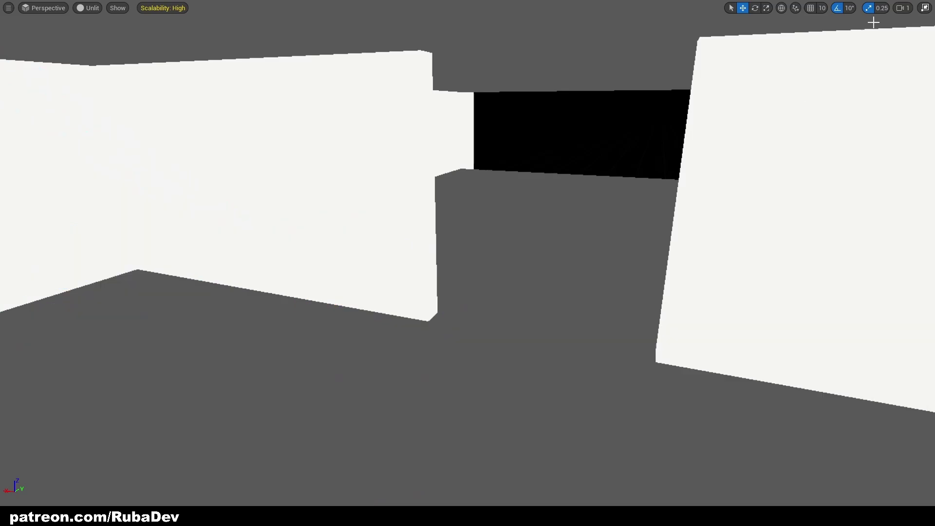
# Leave the full-screen viewport, place BP_Doors in the doorway gap, and fit it between floor and ceiling with a Z scale of about 0.97
pyautogui.click(925, 8)
pyautogui.moveTo(371, 328); pyautogui.dragTo(448, 243, button='right')
pyautogui.moveTo(348, 308)
pyautogui.mouseDown(button='right')
pyautogui.moveTo(354, 312)
pyautogui.moveTo(348, 307)
pyautogui.mouseUp(button='right')
pyautogui.press('s')
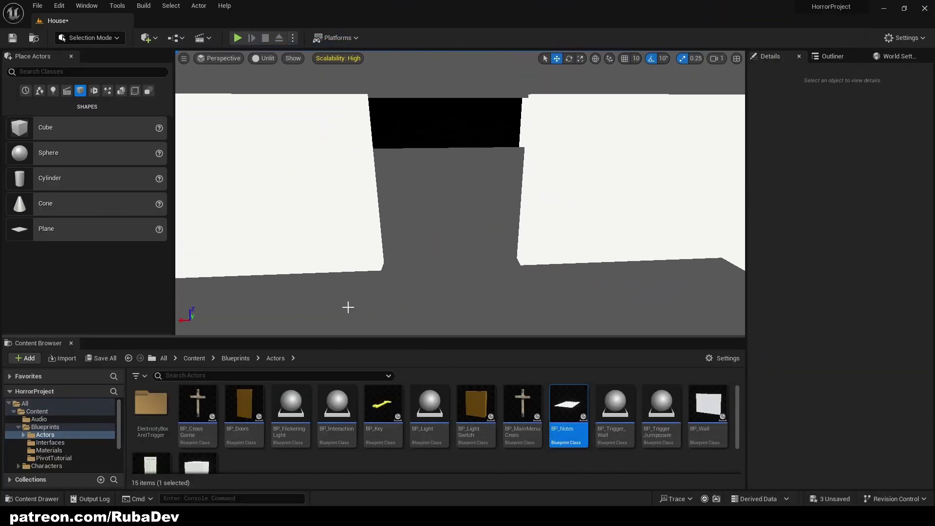
pyautogui.moveTo(450, 256); pyautogui.dragTo(448, 271)
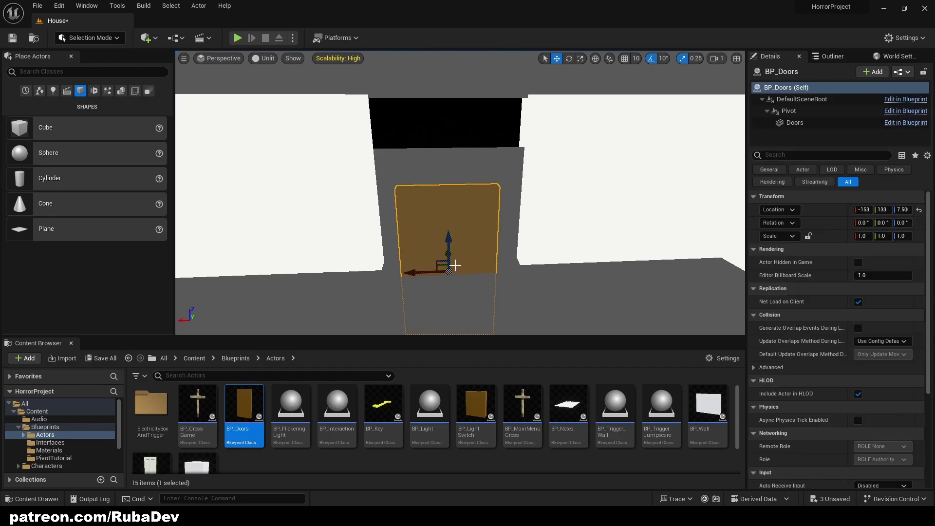
pyautogui.moveTo(446, 238); pyautogui.dragTo(448, 162)
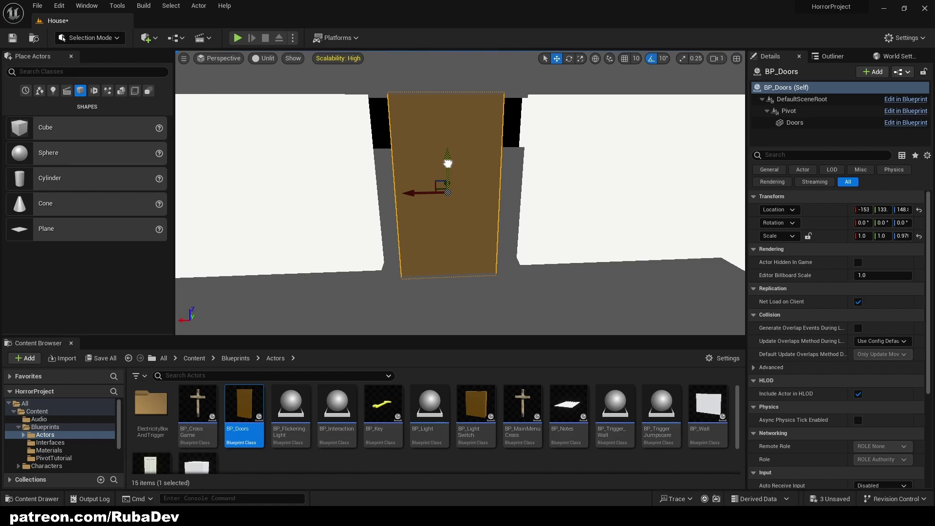
# Shift the two partition walls toward the door to narrow the gaps, moving Cube11 to X about 503
pyautogui.click(696, 161)
pyautogui.moveTo(697, 161)
pyautogui.mouseDown(button='right')
pyautogui.moveTo(735, 171)
pyautogui.moveTo(697, 161)
pyautogui.mouseUp(button='right')
pyautogui.moveTo(711, 169); pyautogui.dragTo(694, 170)
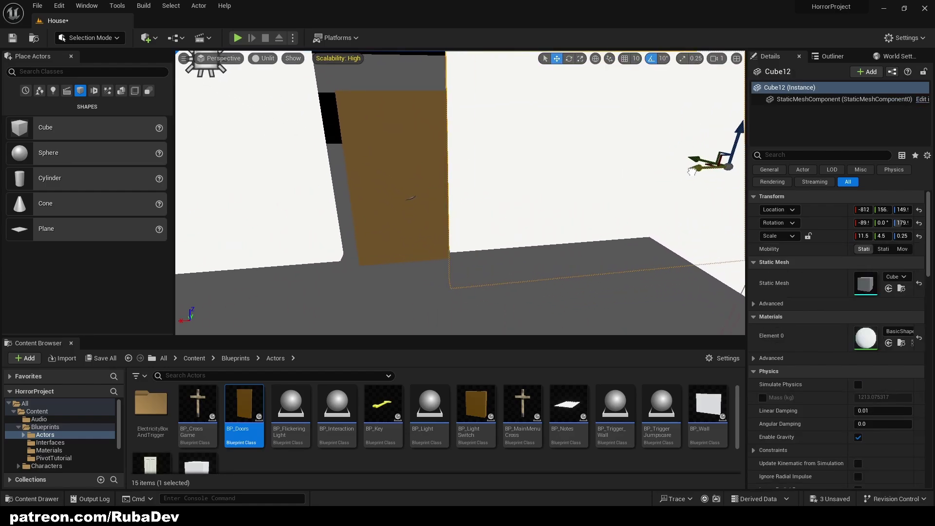
pyautogui.click(216, 172)
pyautogui.moveTo(216, 172)
pyautogui.mouseDown(button='right')
pyautogui.moveTo(181, 173)
pyautogui.moveTo(228, 161)
pyautogui.mouseUp(button='right')
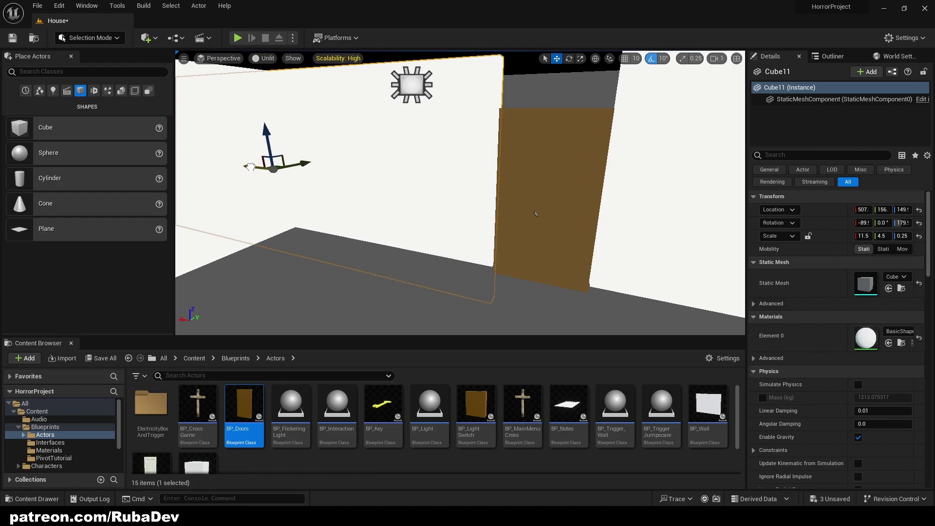
pyautogui.moveTo(251, 167)
pyautogui.mouseDown(button='right')
pyautogui.moveTo(302, 166)
pyautogui.moveTo(270, 169)
pyautogui.mouseUp(button='right')
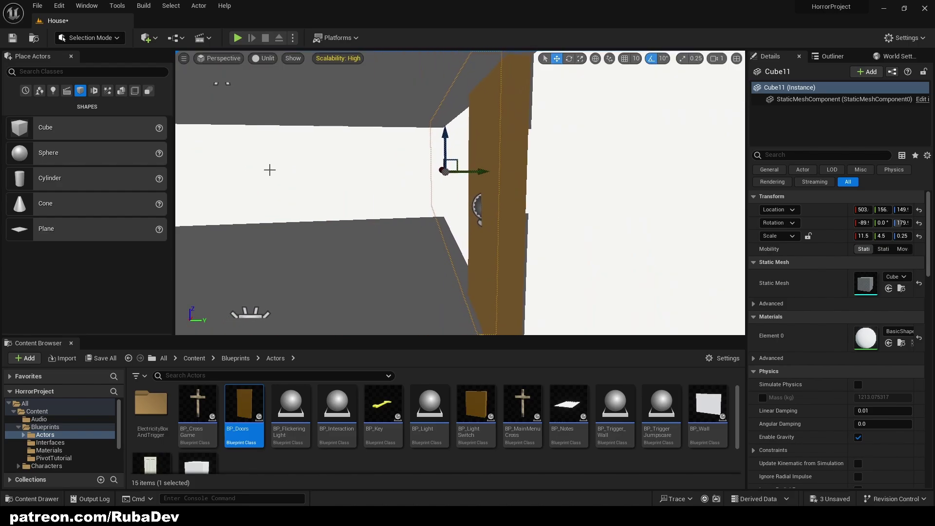
# Move the door along Y to about 144 so it sits within the partition wall's thickness
pyautogui.click(494, 210)
pyautogui.scroll(-2, 495, 209)
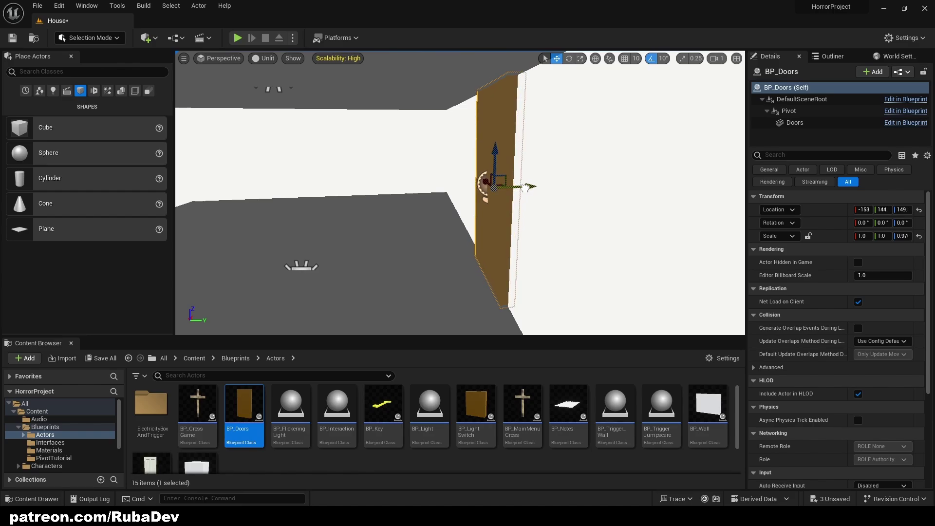
pyautogui.moveTo(528, 187); pyautogui.dragTo(530, 187)
pyautogui.moveTo(531, 187); pyautogui.dragTo(603, 152, button='right')
# Inspect both door edges and shift partition wall Cube12 to X about -805 to close the remaining gap
pyautogui.click(442, 157)
pyautogui.click(507, 153)
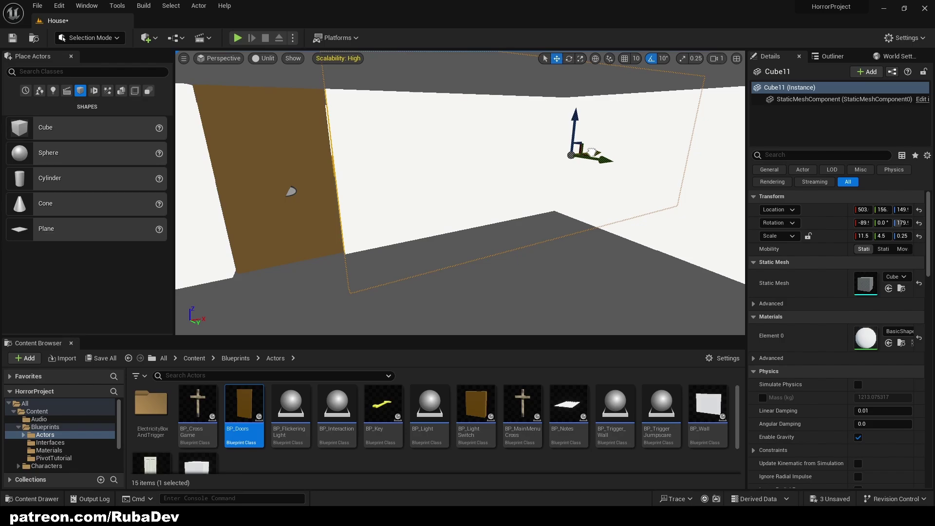
pyautogui.moveTo(461, 192); pyautogui.dragTo(365, 182, button='right')
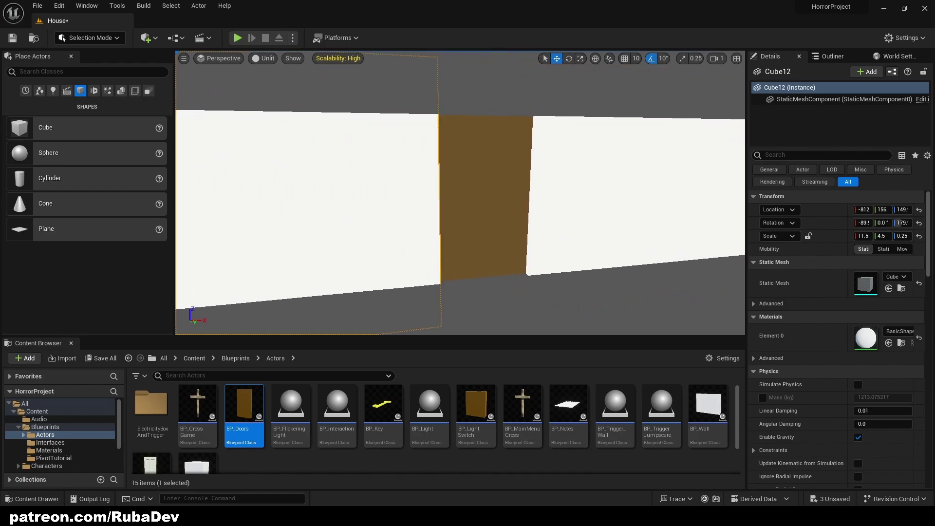
pyautogui.moveTo(460, 236); pyautogui.dragTo(370, 235, button='right')
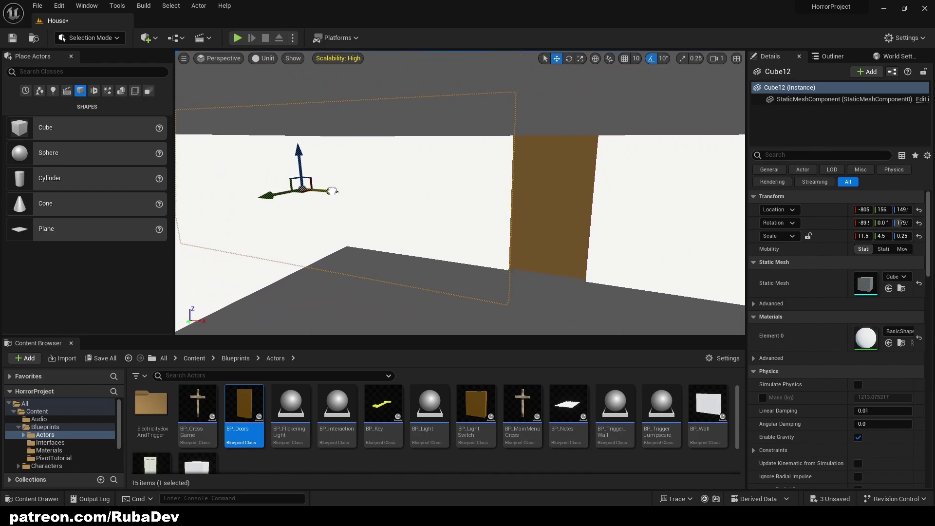
pyautogui.moveTo(406, 191); pyautogui.dragTo(545, 132, button='right')
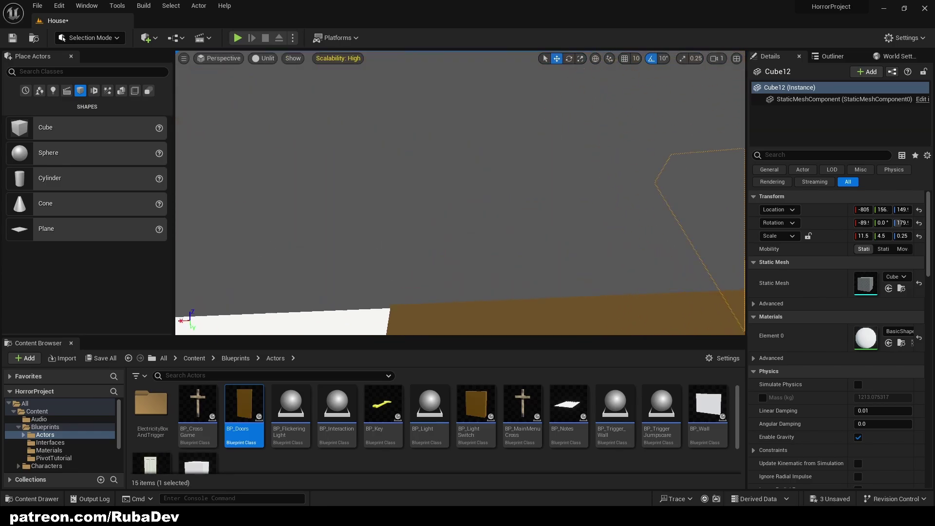
# Select the first room's ceiling and adjust its height above the door and walls
pyautogui.moveTo(448, 185); pyautogui.dragTo(404, 122, button='right')
pyautogui.click(553, 142)
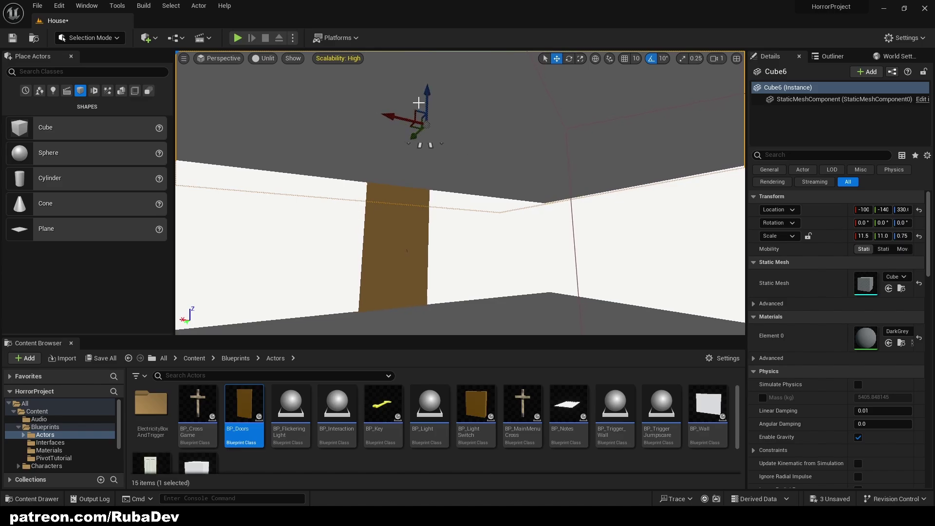
pyautogui.moveTo(426, 102)
pyautogui.mouseDown()
pyautogui.moveTo(436, 93)
pyautogui.moveTo(434, 100)
pyautogui.mouseUp()
pyautogui.moveTo(433, 101); pyautogui.dragTo(360, 229, button='right')
pyautogui.click(478, 195)
# Browse to the Blueprints Actors folder and place BP_Key on the first room's floor near the door
pyautogui.click(194, 358)
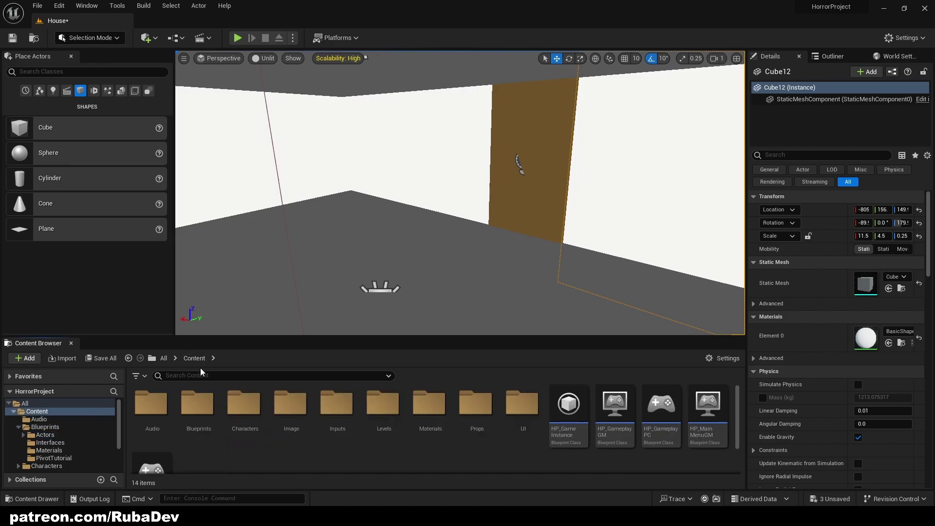
pyautogui.click(150, 404)
pyautogui.click(164, 358)
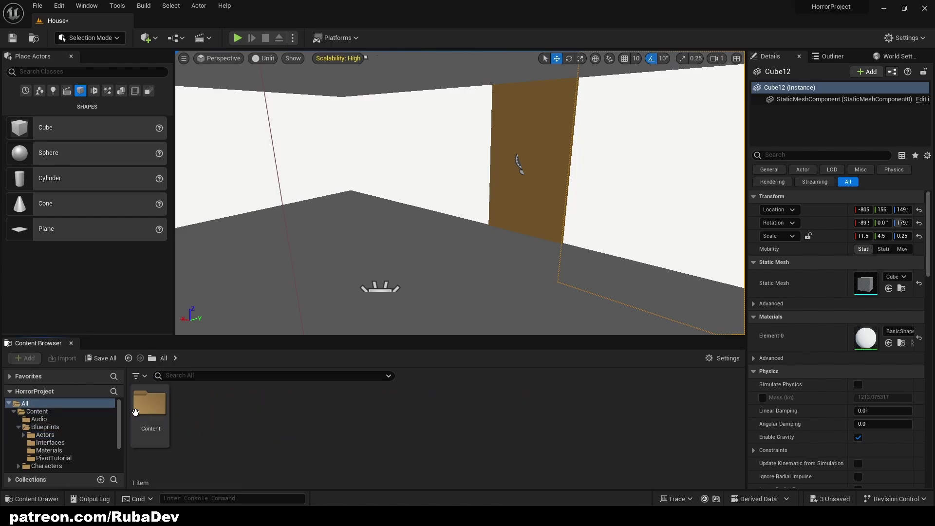
pyautogui.doubleClick(151, 404)
pyautogui.doubleClick(195, 406)
pyautogui.doubleClick(153, 415)
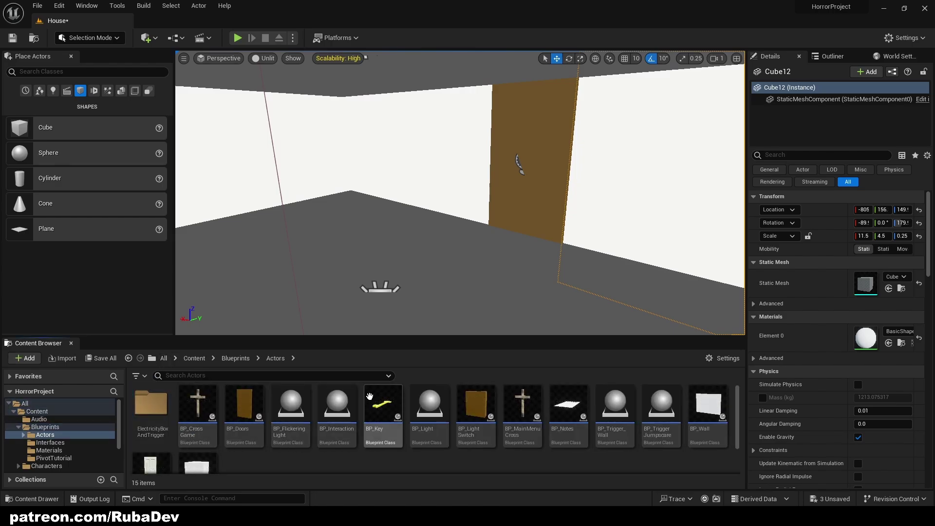
pyautogui.moveTo(383, 404); pyautogui.dragTo(429, 254)
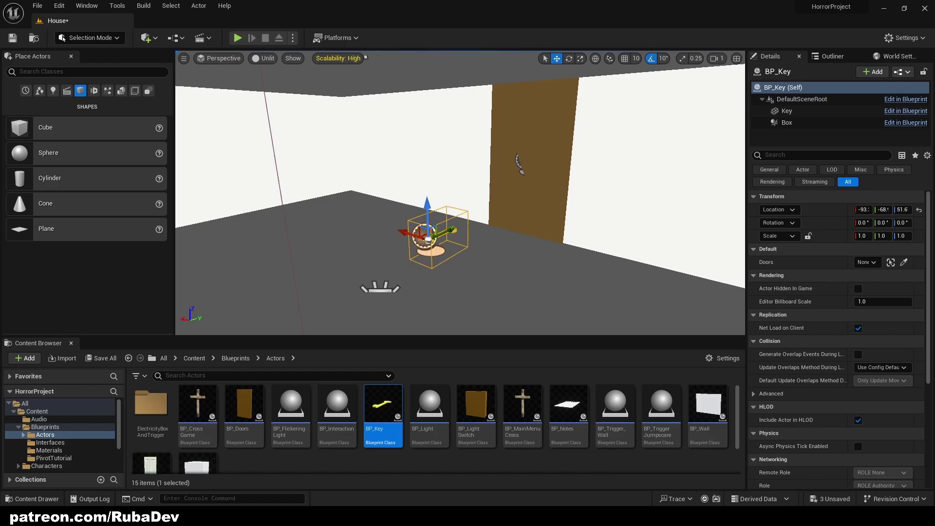
# Lock the proportions of BP_Key and scale it uniformly to 0.3
pyautogui.press('f')
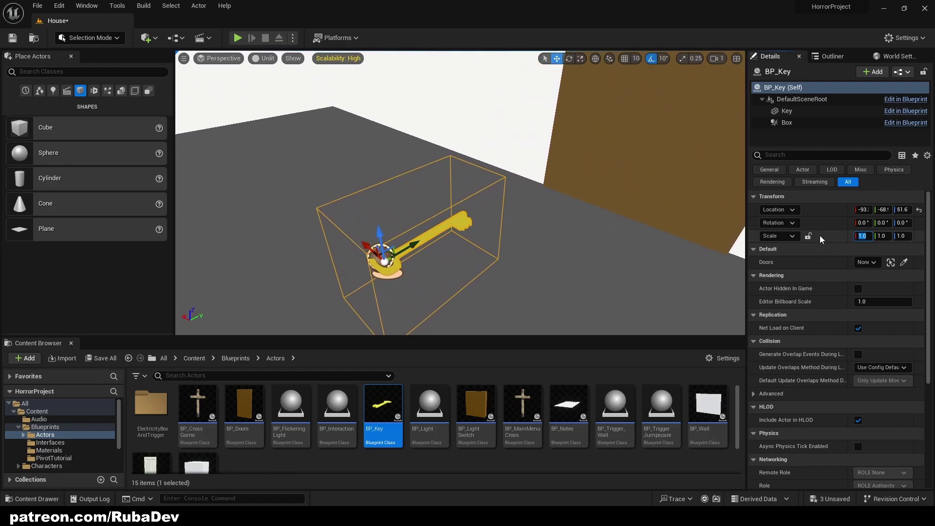
pyautogui.click(808, 236)
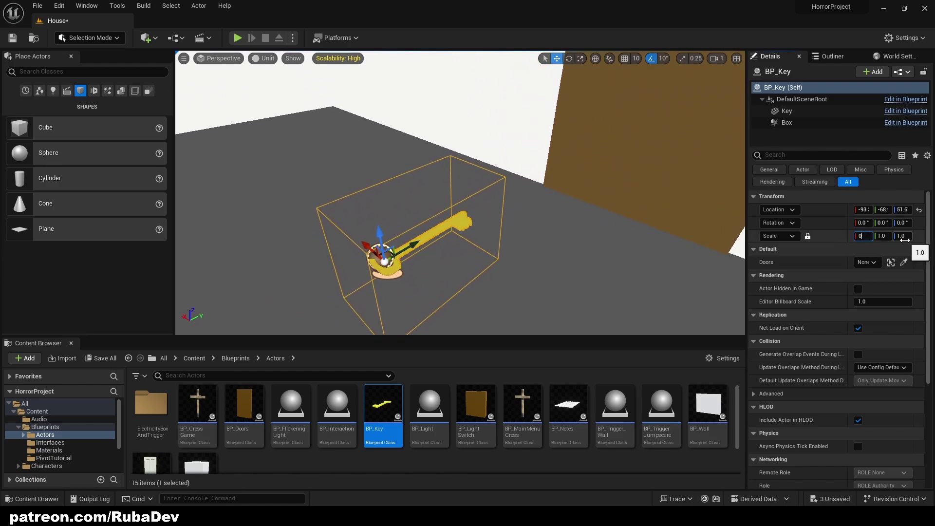
pyautogui.click(393, 241)
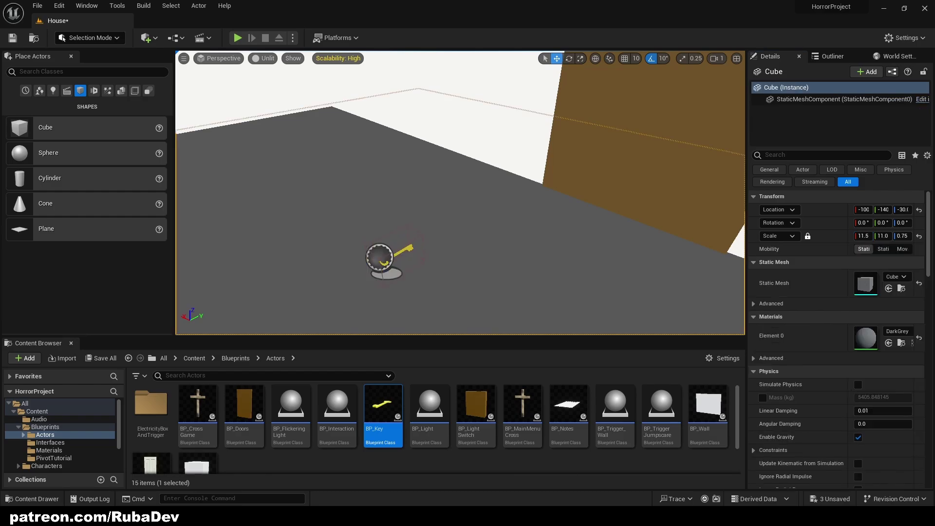
# Place a cube on the first room's floor beside the door and raise it to Z about 33.8
pyautogui.press('w')
pyautogui.moveTo(393, 240); pyautogui.dragTo(419, 242, button='right')
pyautogui.press('s')
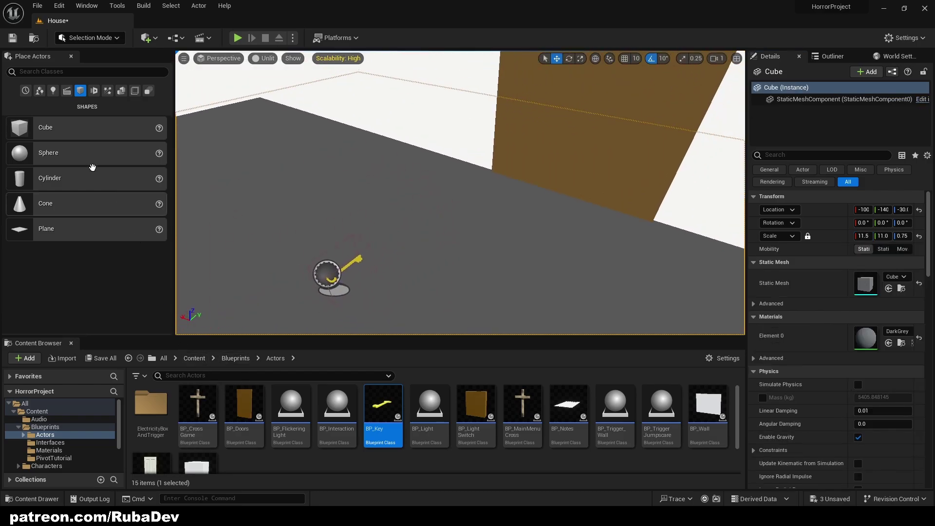
pyautogui.moveTo(85, 130); pyautogui.dragTo(409, 195)
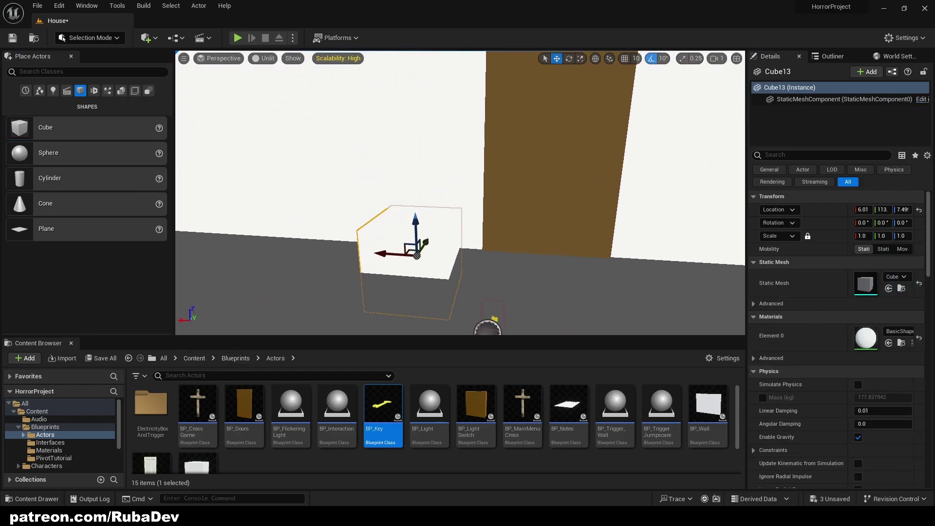
pyautogui.moveTo(384, 230); pyautogui.dragTo(383, 230, button='right')
pyautogui.press('d')
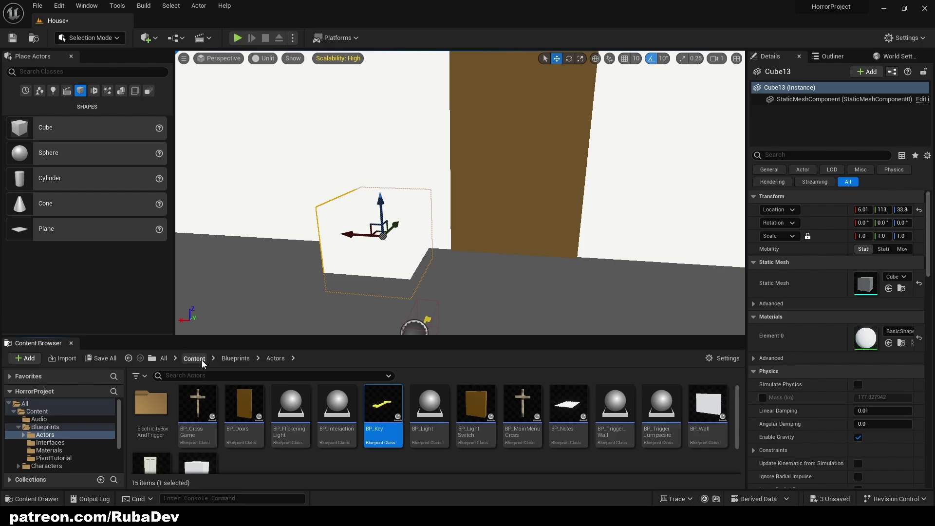
# Open the Materials folder and apply the Brown material to the new cube beside the door
pyautogui.click(203, 362)
pyautogui.doubleClick(432, 414)
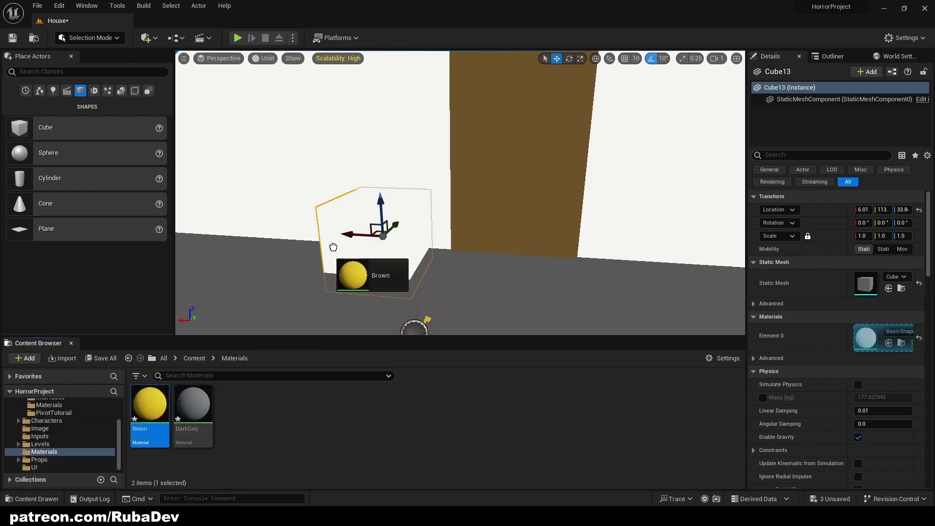
pyautogui.moveTo(333, 247); pyautogui.dragTo(407, 286)
pyautogui.click(429, 321)
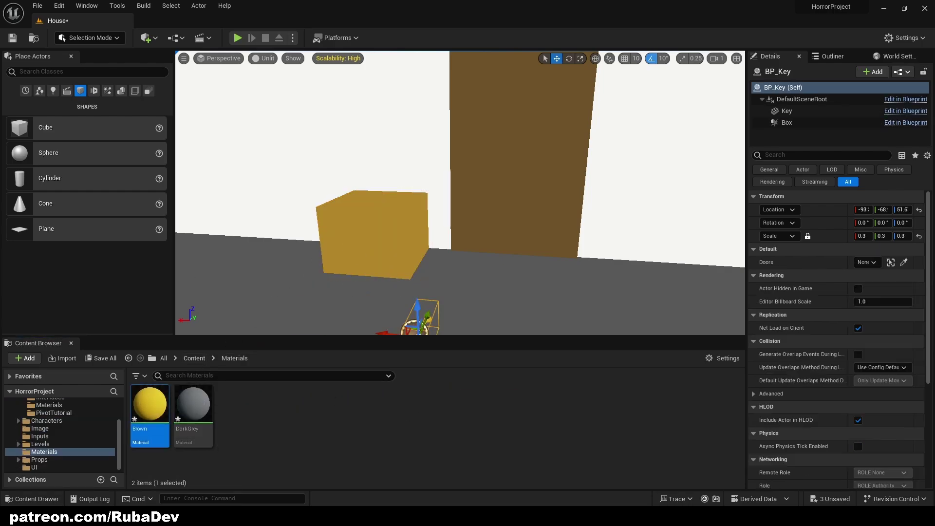
pyautogui.click(329, 265)
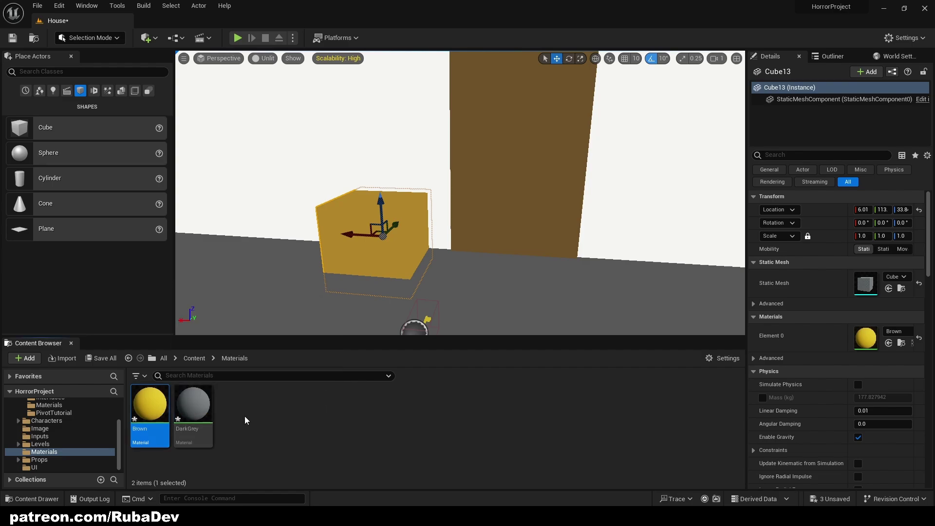
# Duplicate the DarkGrey material as Blue and open the copy for editing
pyautogui.hotkey('ctrl', 'd')
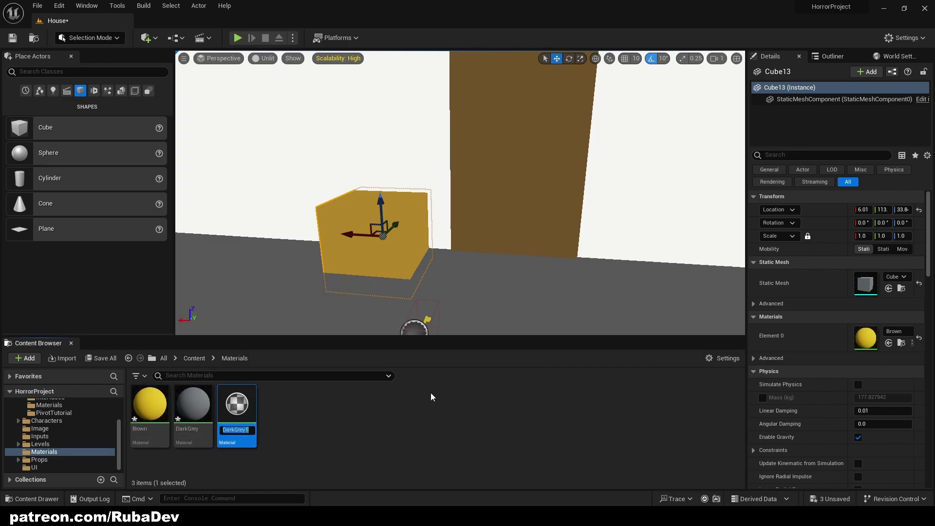
pyautogui.write('Blue')
pyautogui.press('Return')
pyautogui.press('Return')
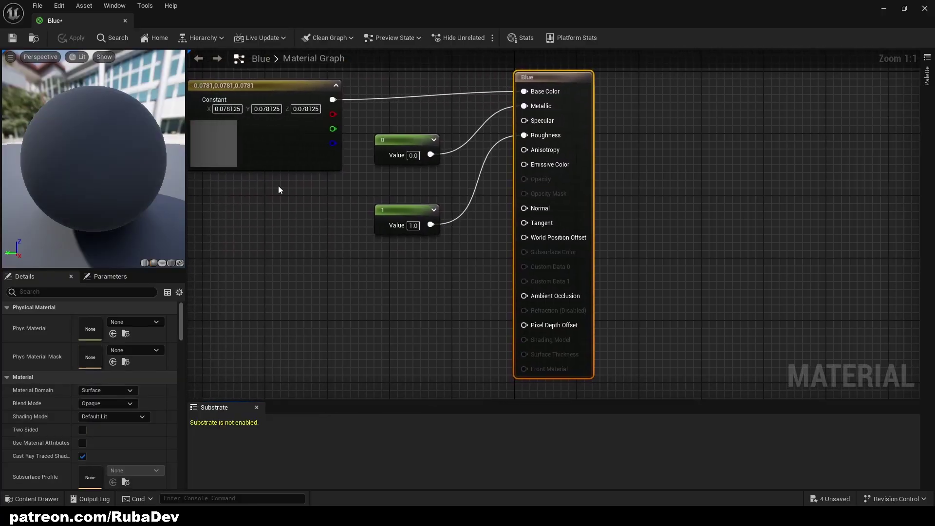
# Set the Blue material's base color to teal (R 0, G 0.297258, B 0.333333) and apply the material to the cube
pyautogui.click(252, 102)
pyautogui.click(119, 320)
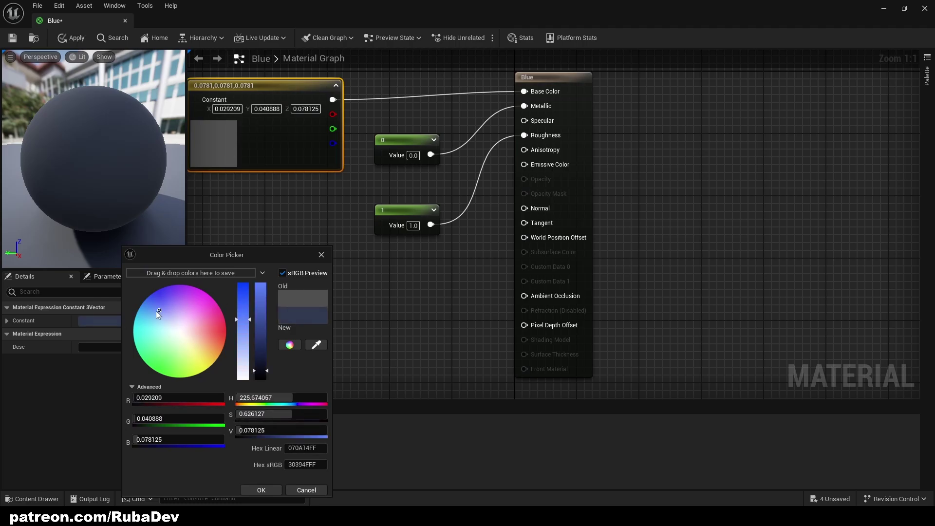
pyautogui.moveTo(156, 311)
pyautogui.mouseDown()
pyautogui.moveTo(159, 326)
pyautogui.moveTo(126, 332)
pyautogui.mouseUp()
pyautogui.moveTo(260, 324); pyautogui.dragTo(258, 271)
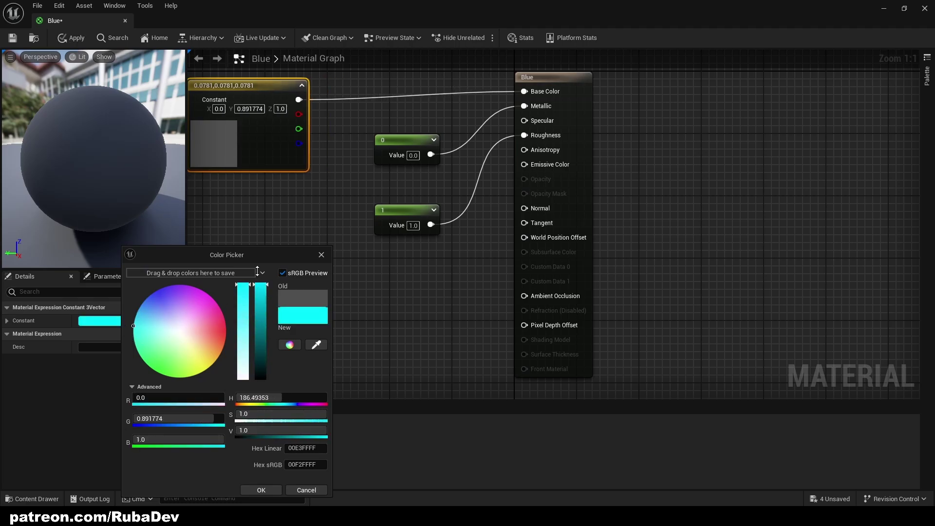
pyautogui.click(260, 321)
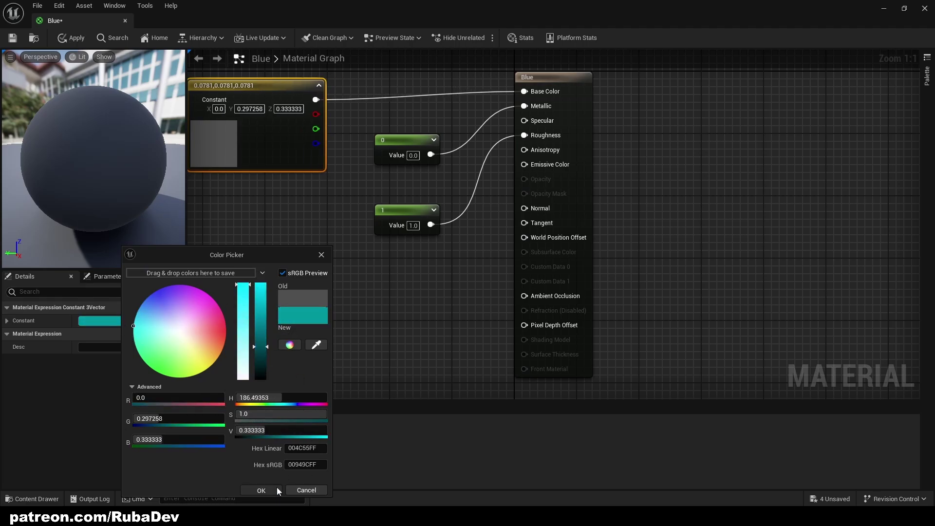
pyautogui.click(261, 490)
pyautogui.click(122, 19)
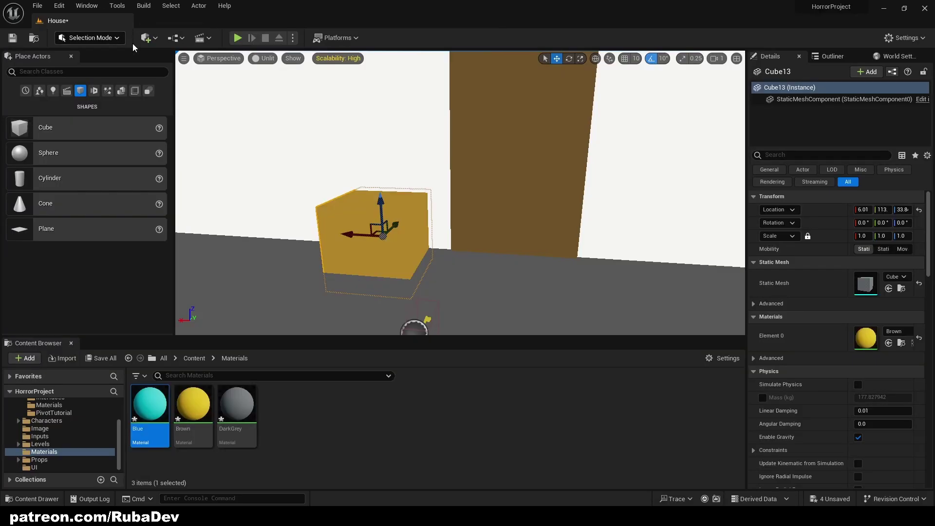
pyautogui.moveTo(181, 394); pyautogui.dragTo(360, 252)
# Move BP_Key onto the top of the teal cube, at about X 3.66, Y 100, Z 84.8
pyautogui.moveTo(418, 291)
pyautogui.mouseDown(button='right')
pyautogui.moveTo(424, 306)
pyautogui.moveTo(416, 289)
pyautogui.mouseUp(button='right')
pyautogui.click(418, 286)
pyautogui.moveTo(405, 195); pyautogui.dragTo(406, 174)
pyautogui.moveTo(405, 173)
pyautogui.mouseDown(button='right')
pyautogui.moveTo(375, 174)
pyautogui.moveTo(405, 174)
pyautogui.mouseUp(button='right')
pyautogui.moveTo(535, 194); pyautogui.dragTo(576, 193)
pyautogui.moveTo(576, 193); pyautogui.dragTo(674, 200, button='right')
pyautogui.click(429, 170)
pyautogui.click(462, 162)
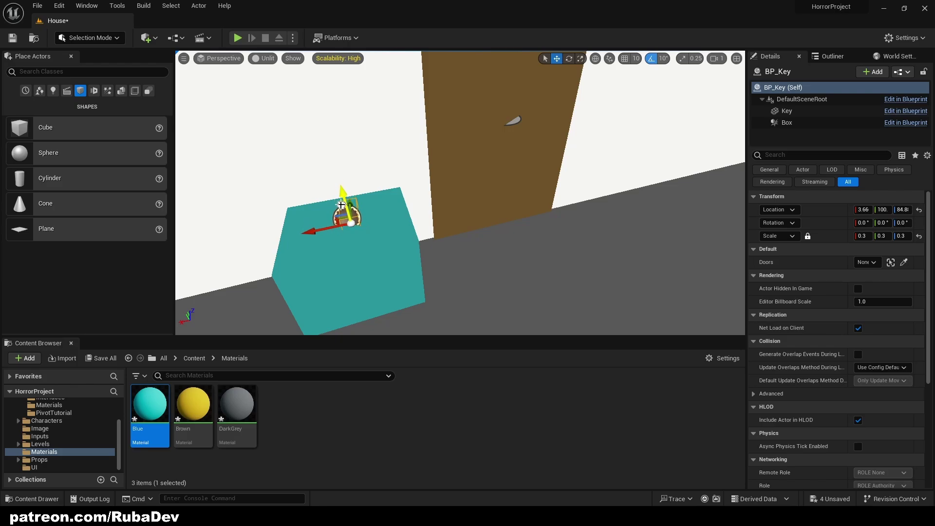
# Shift the key along Y to about 81.5 and rotate it 50° about Z on the cube
pyautogui.moveTo(341, 205); pyautogui.dragTo(373, 162, button='right')
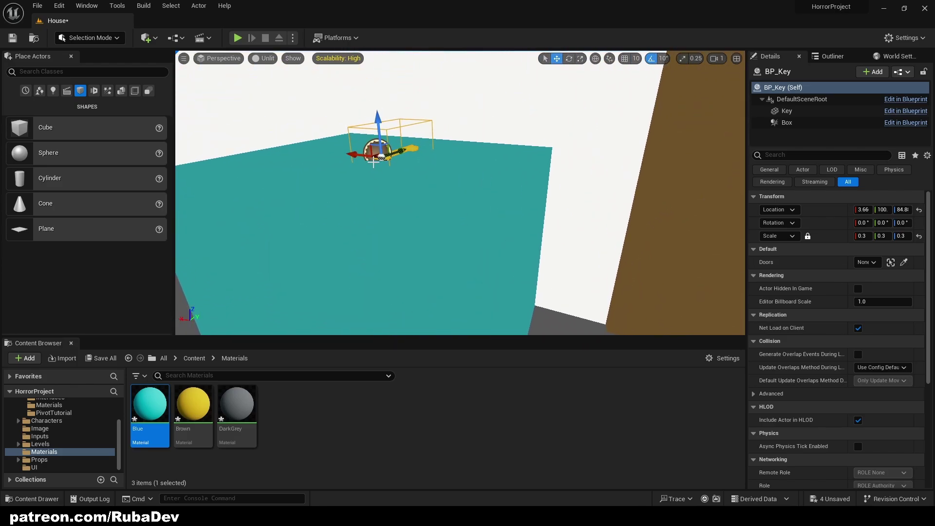
pyautogui.moveTo(458, 173); pyautogui.dragTo(480, 175)
pyautogui.moveTo(480, 176)
pyautogui.mouseDown(button='right')
pyautogui.moveTo(517, 146)
pyautogui.moveTo(475, 168)
pyautogui.moveTo(480, 175)
pyautogui.mouseUp(button='right')
# Assign the brown door in the partition wall as the key's Doors reference
pyautogui.moveTo(485, 210); pyautogui.dragTo(507, 192, button='right')
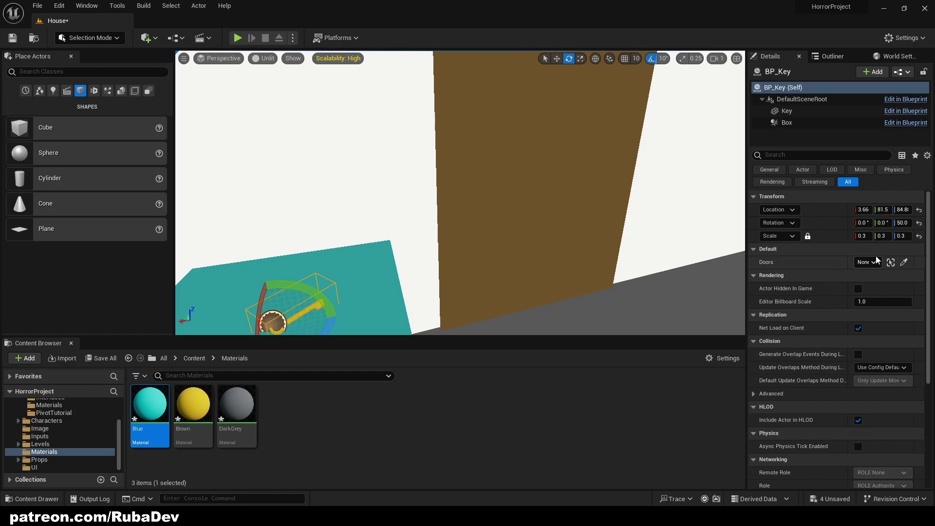
pyautogui.click(904, 263)
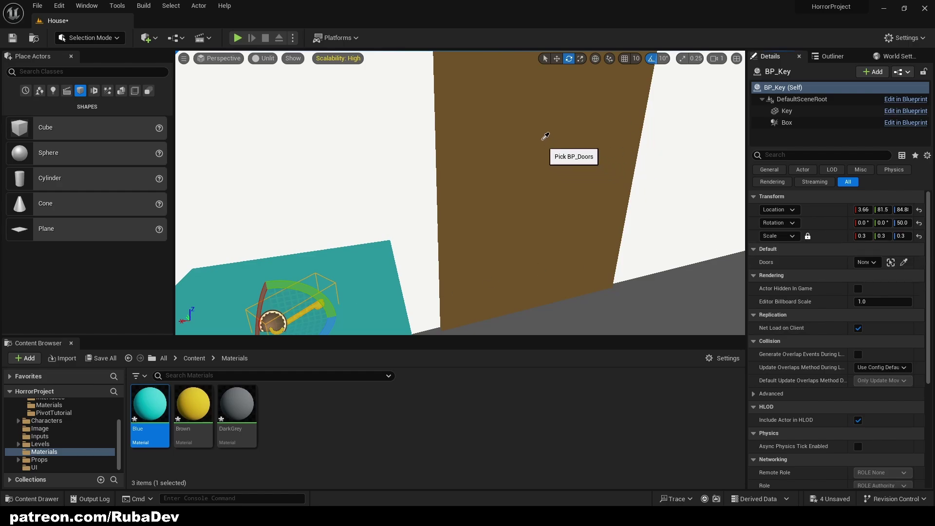
pyautogui.moveTo(531, 184); pyautogui.dragTo(298, 126, button='right')
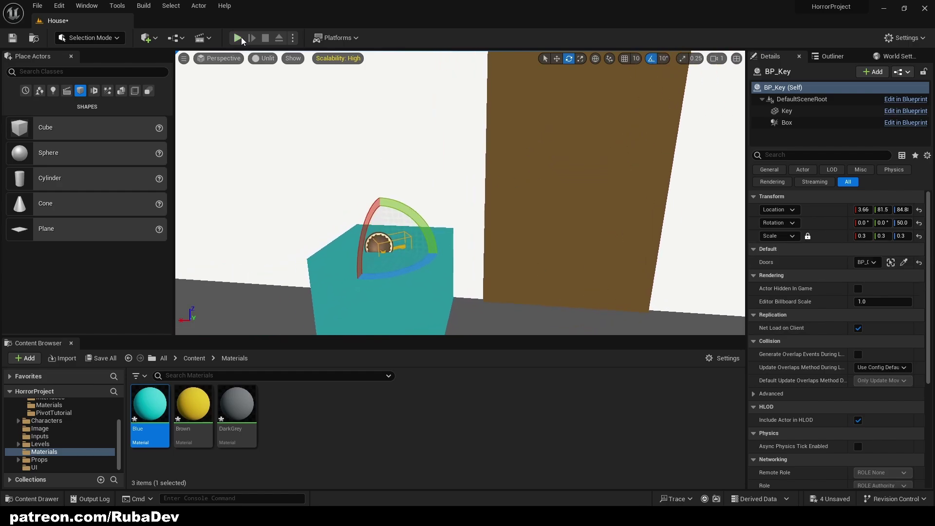
# Play-test the level by trying the locked door, picking up the key and opening the door, and end the session
pyautogui.click(237, 38)
pyautogui.press('e')
pyautogui.press('e')
pyautogui.press('e')
pyautogui.press('e')
pyautogui.press('e')
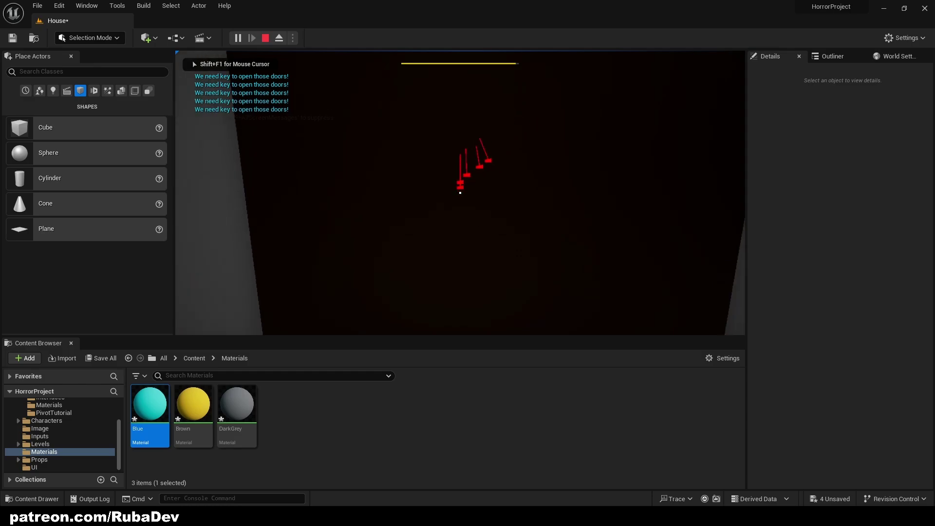
pyautogui.press('e')
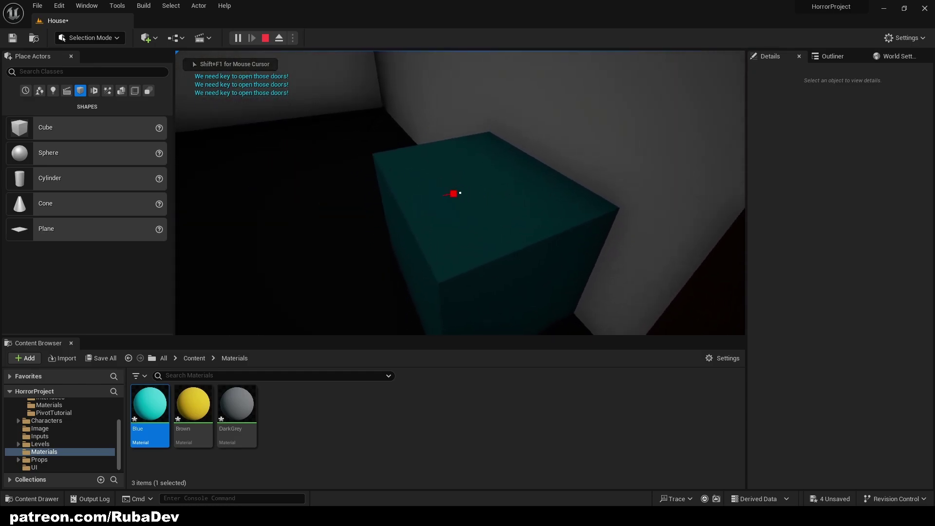
pyautogui.press('e')
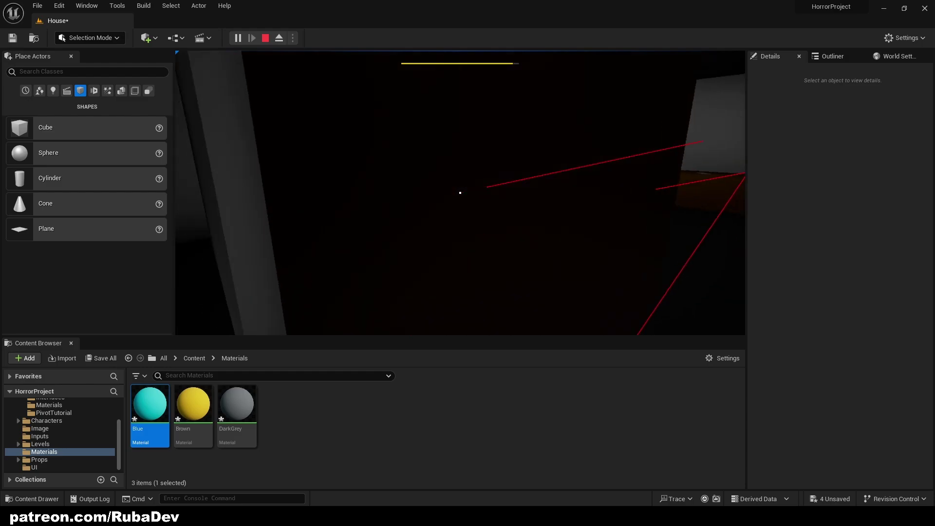
pyautogui.press('Escape')
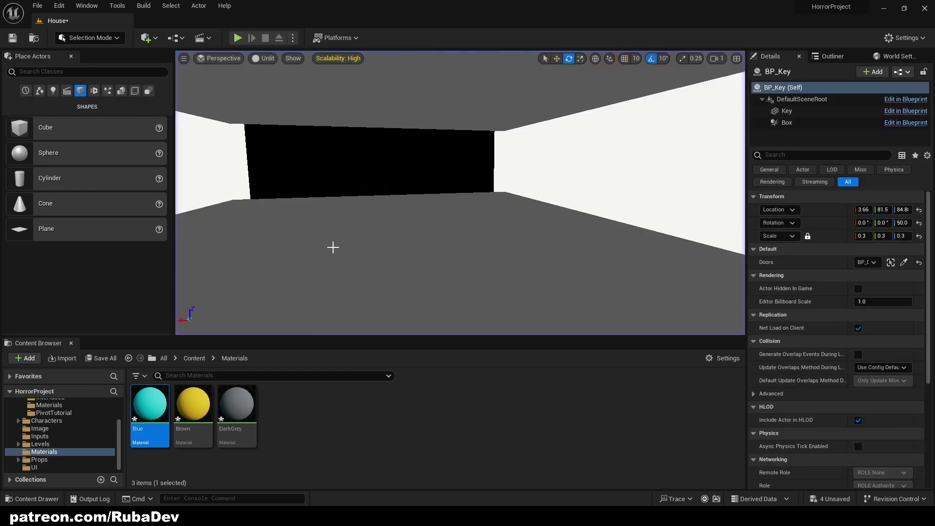
# Open the Blueprints Actors folder and place BP_FlickeringLight on the floor of the second room
pyautogui.moveTo(331, 247); pyautogui.dragTo(399, 246, button='right')
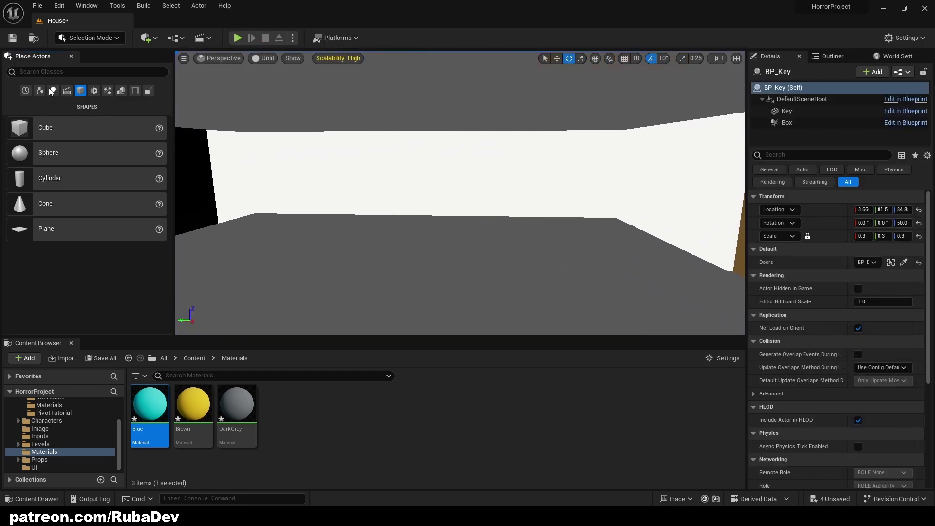
pyautogui.click(194, 358)
pyautogui.doubleClick(162, 411)
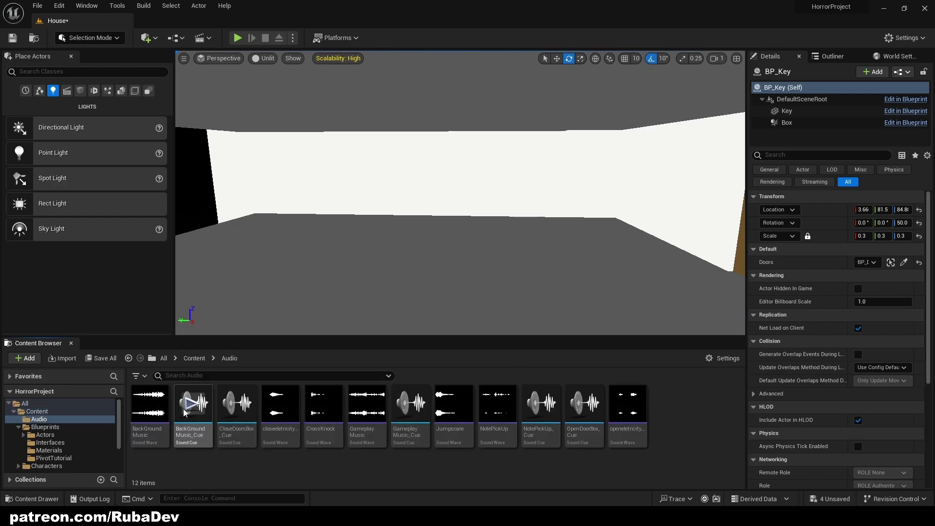
pyautogui.click(198, 358)
pyautogui.doubleClick(205, 408)
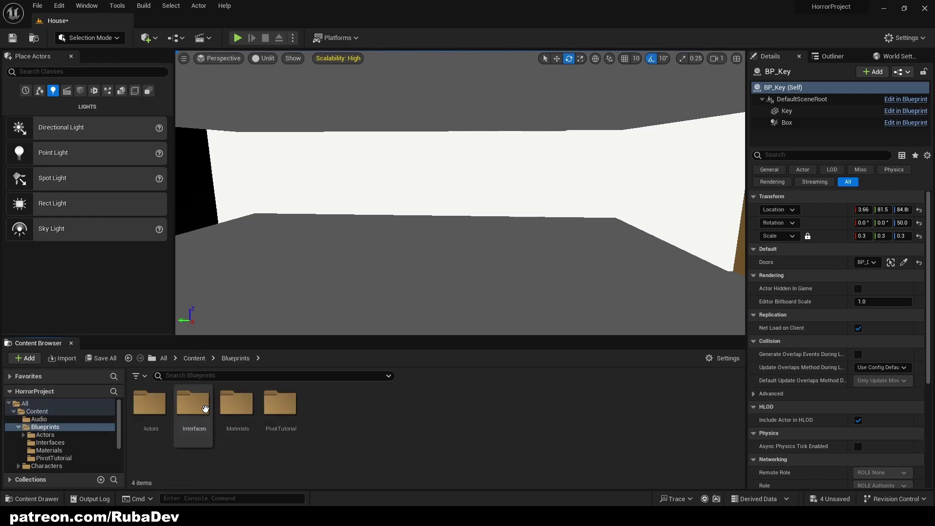
pyautogui.doubleClick(169, 406)
pyautogui.moveTo(302, 326); pyautogui.dragTo(375, 326, button='right')
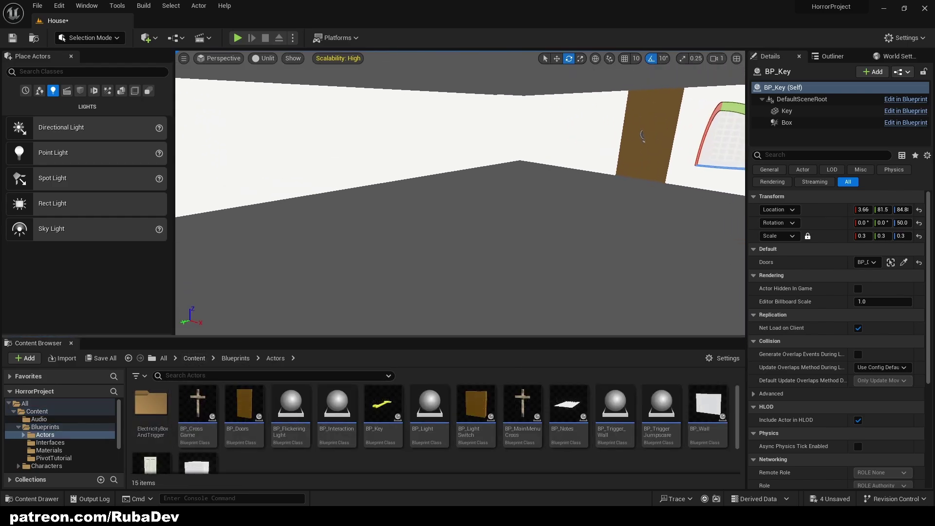
pyautogui.moveTo(454, 353); pyautogui.dragTo(547, 286)
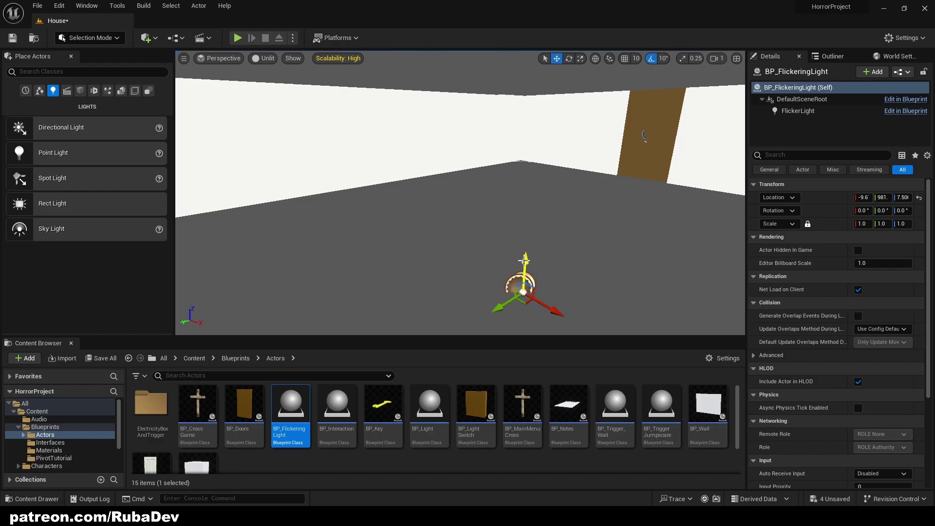
# Raise the flickering light to Z about 160 and switch the viewport to Lit mode
pyautogui.moveTo(504, 174); pyautogui.dragTo(399, 157, button='right')
pyautogui.click(263, 58)
pyautogui.click(280, 84)
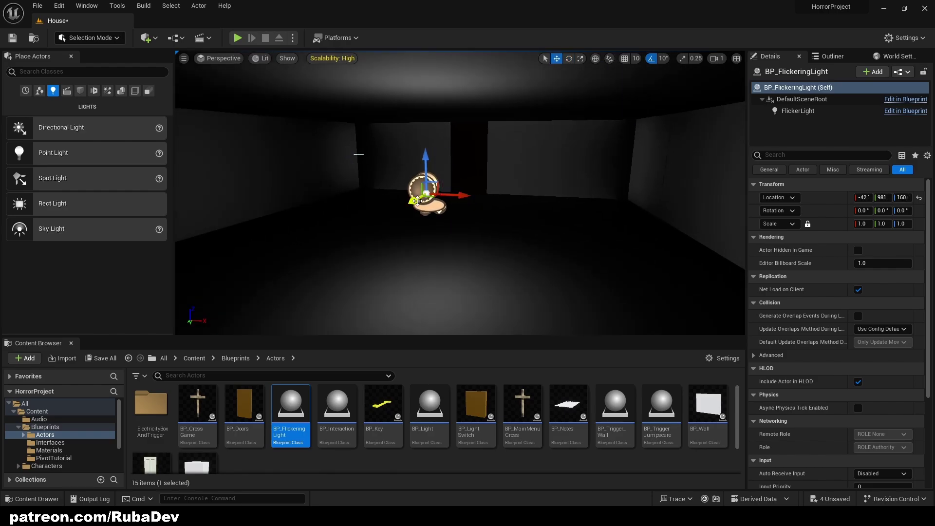
# Center the flickering light in the second room at about X -86, Y 943
pyautogui.moveTo(417, 200); pyautogui.dragTo(427, 191)
pyautogui.rightClick(457, 266)
pyautogui.moveTo(559, 215); pyautogui.dragTo(312, 215, button='right')
pyautogui.moveTo(486, 209); pyautogui.dragTo(468, 209, button='right')
pyautogui.click(449, 183)
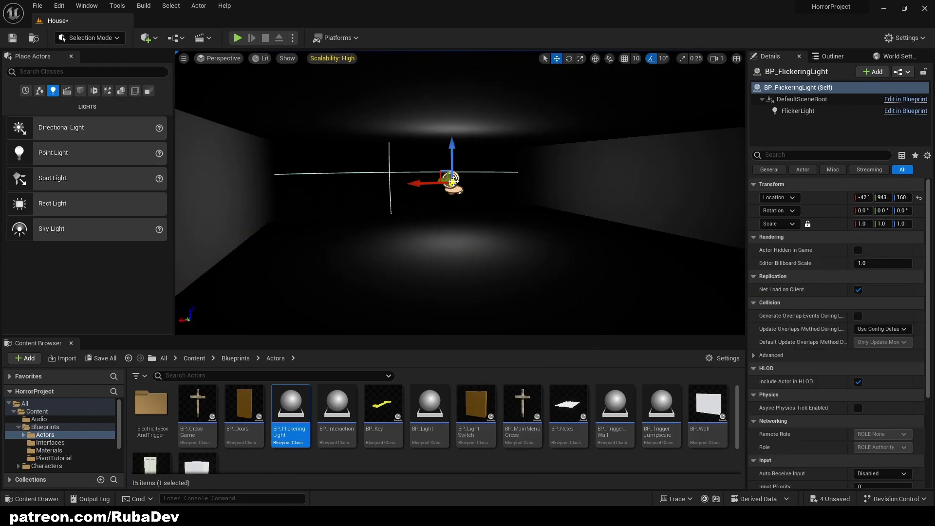
# Simulate the level to check the light's flicker and stop the simulation
pyautogui.click(292, 38)
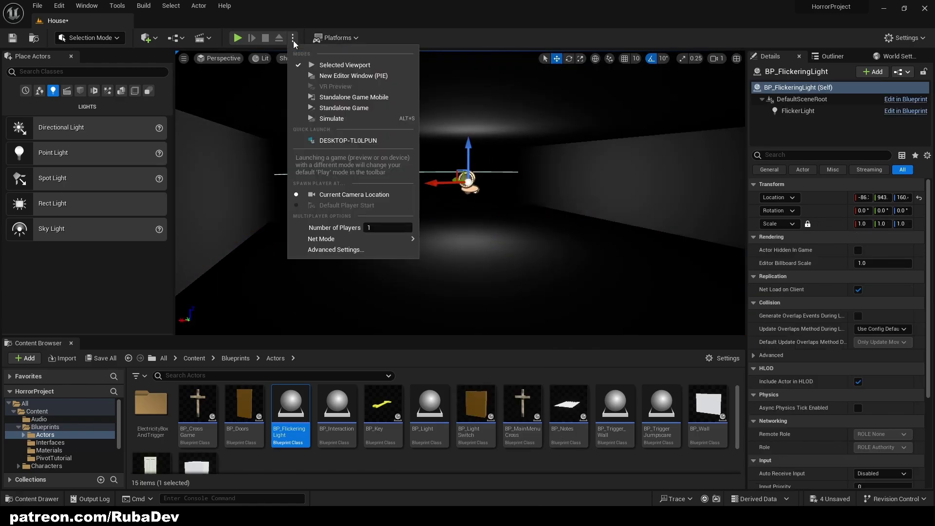
pyautogui.click(342, 118)
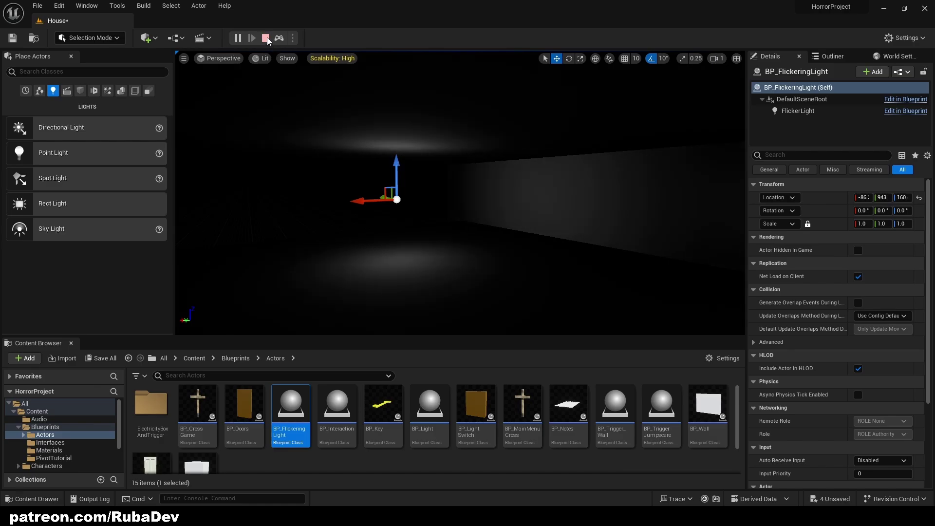
pyautogui.click(266, 38)
# Search the placeable actors for "nav mesh" and place a Nav Mesh Bounds Volume in the second room
pyautogui.moveTo(300, 291); pyautogui.dragTo(229, 287, button='right')
pyautogui.click(136, 92)
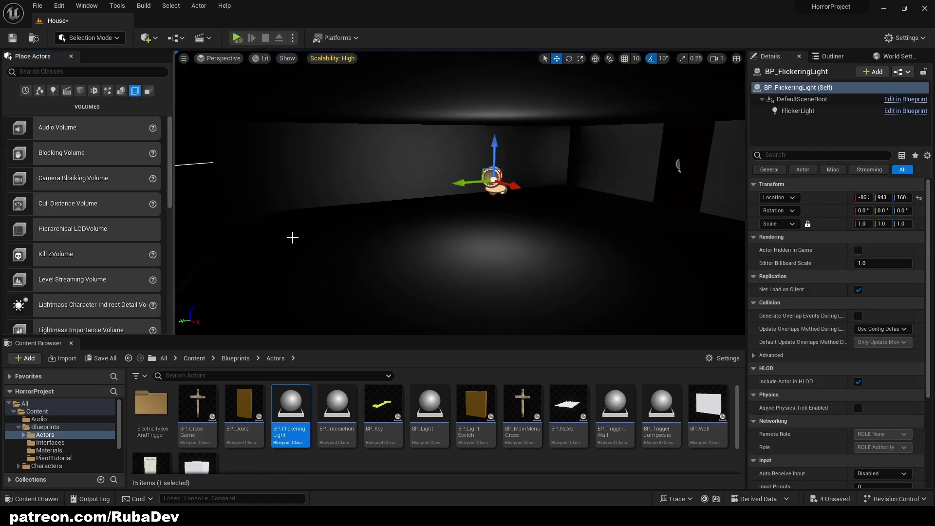
pyautogui.moveTo(292, 235); pyautogui.dragTo(275, 228, button='right')
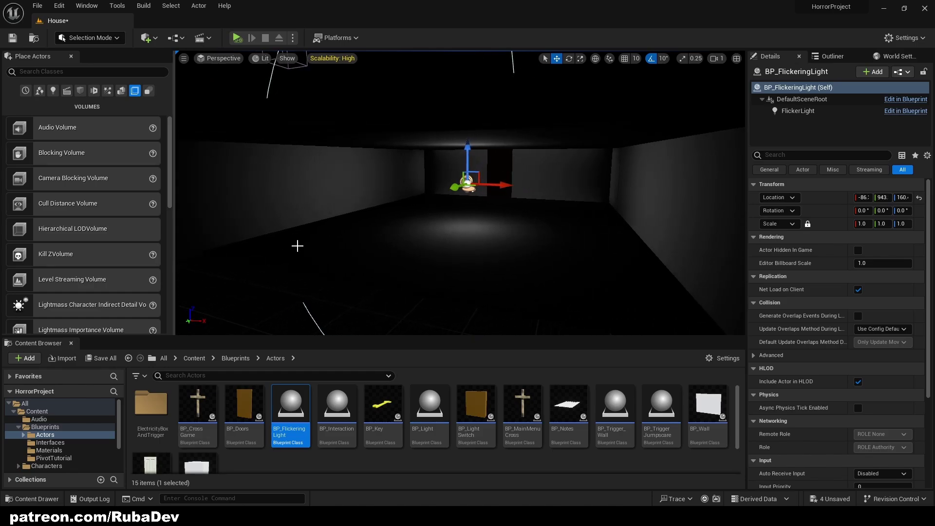
pyautogui.scroll(-6, 80, 249)
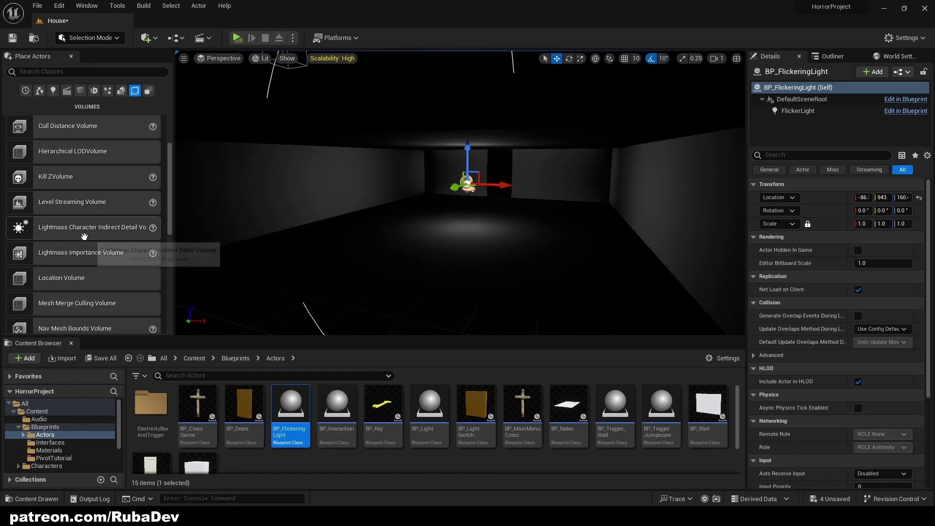
pyautogui.scroll(-1, 73, 261)
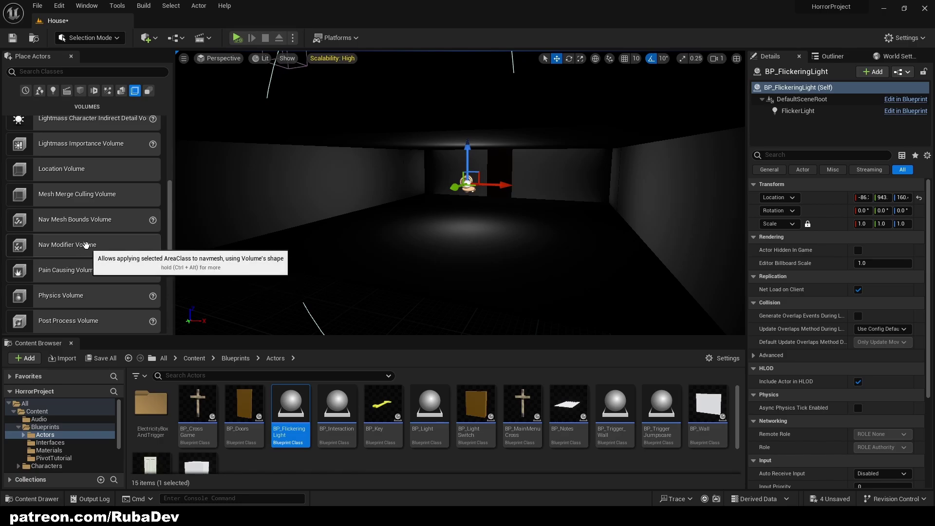
pyautogui.scroll(-2, 80, 242)
pyautogui.scroll(1, 72, 238)
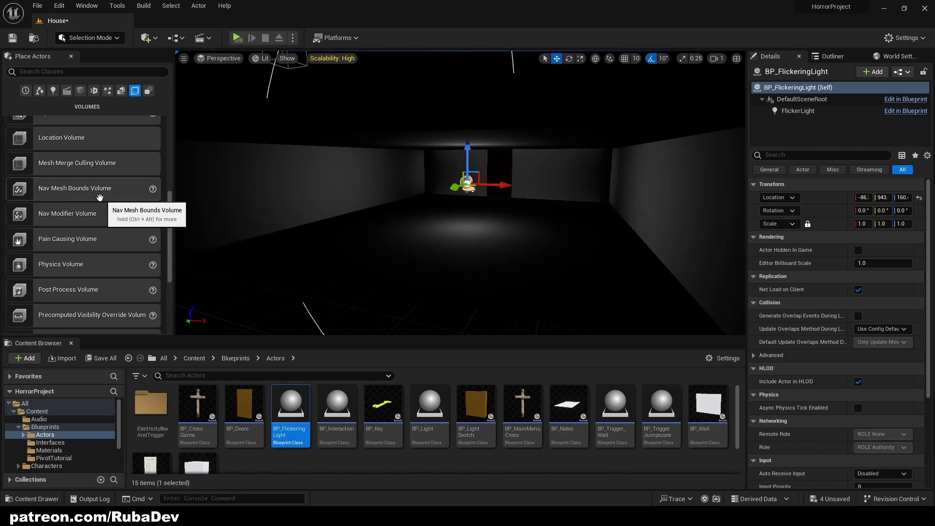
pyautogui.scroll(9, 97, 200)
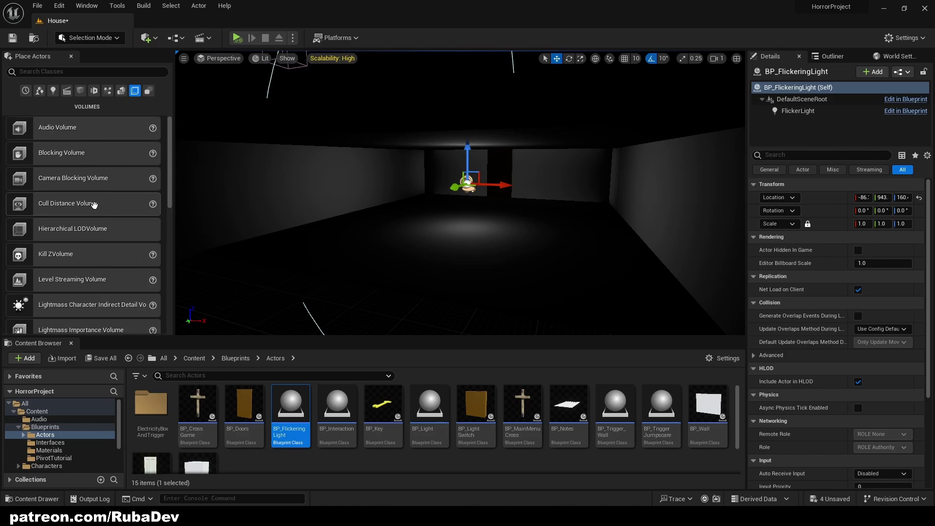
pyautogui.scroll(-4, 102, 199)
pyautogui.click(85, 71)
pyautogui.write('nav mesh')
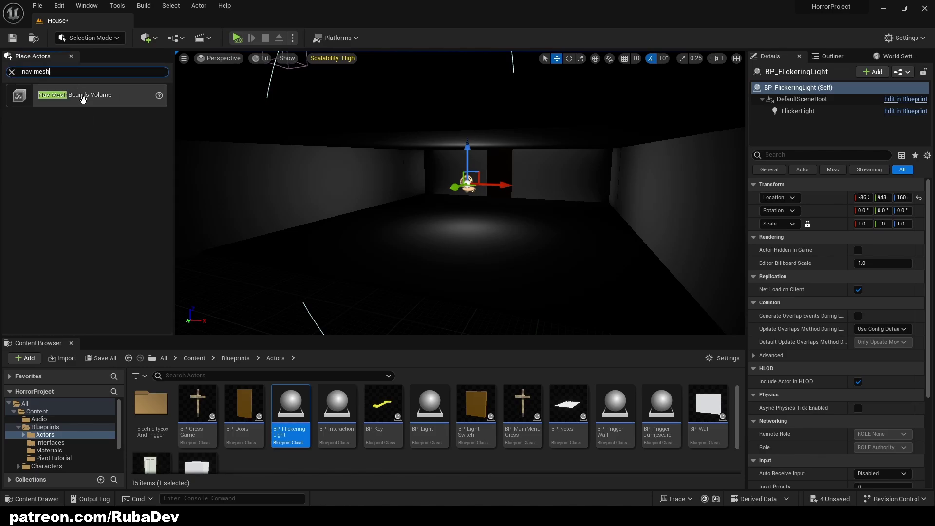
pyautogui.moveTo(439, 252); pyautogui.dragTo(453, 234)
# Scale the nav mesh volume to about 6.24 in X and 5.12 in Y, and move it to Y about 190
pyautogui.moveTo(453, 234); pyautogui.dragTo(601, 235, button='right')
pyautogui.press('r')
pyautogui.press('r')
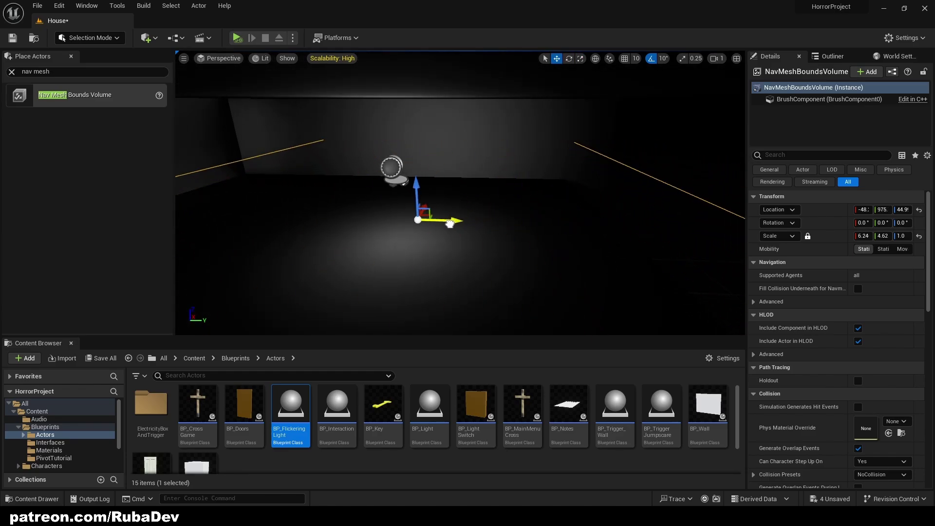
pyautogui.moveTo(451, 222); pyautogui.dragTo(483, 219)
pyautogui.moveTo(483, 219); pyautogui.dragTo(399, 220, button='right')
pyautogui.press('w')
pyautogui.moveTo(468, 231); pyautogui.dragTo(441, 233)
pyautogui.moveTo(441, 233); pyautogui.dragTo(380, 243, button='right')
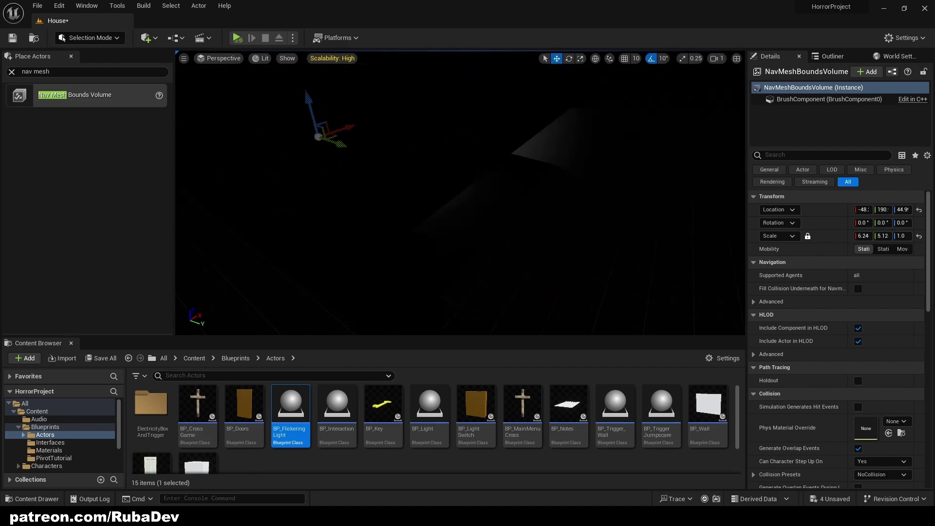
# Stretch the nav mesh volume to a Y scale of about 10.2 and shift it to Y about 374 to span both rooms
pyautogui.moveTo(482, 234); pyautogui.dragTo(415, 204, button='right')
pyautogui.press('r')
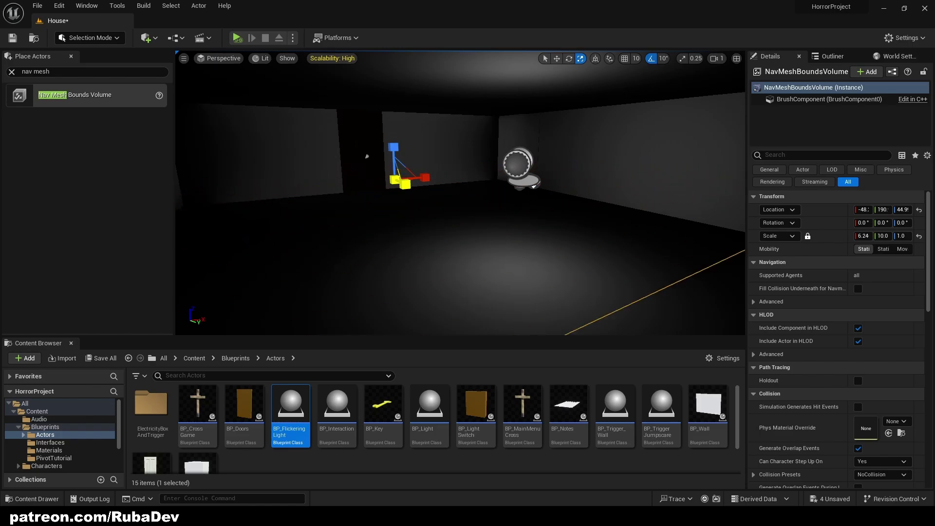
pyautogui.moveTo(404, 184); pyautogui.dragTo(410, 185)
pyautogui.moveTo(410, 185)
pyautogui.mouseDown(button='right')
pyautogui.moveTo(482, 187)
pyautogui.moveTo(419, 180)
pyautogui.mouseUp(button='right')
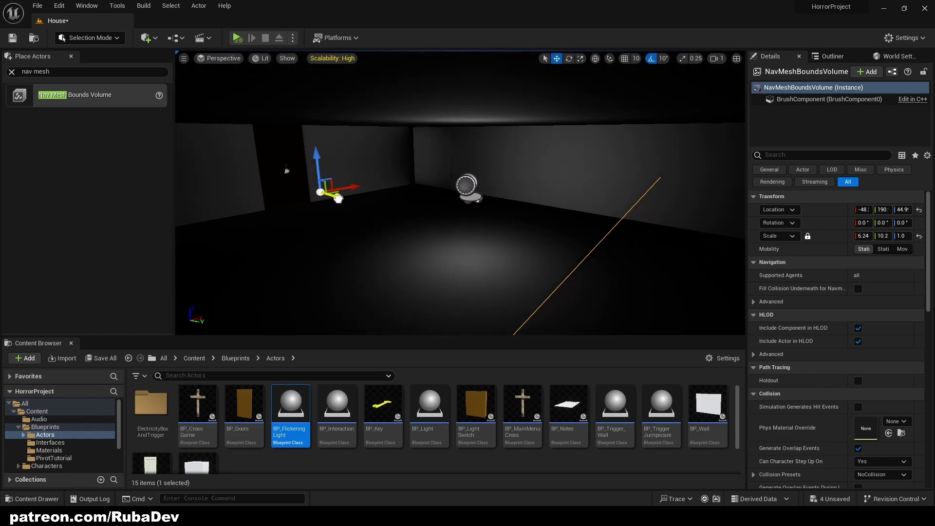
pyautogui.moveTo(354, 207); pyautogui.dragTo(368, 210)
pyautogui.moveTo(368, 210); pyautogui.dragTo(332, 194, button='right')
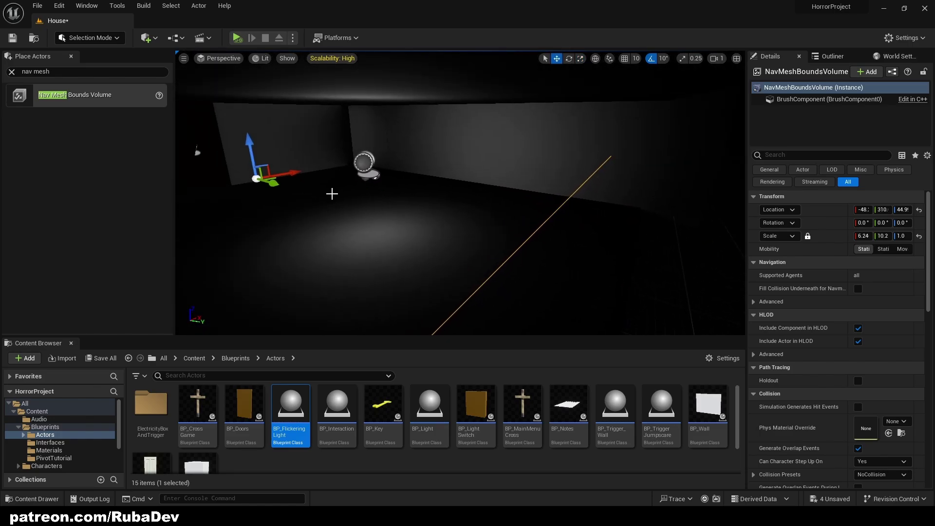
pyautogui.moveTo(282, 188); pyautogui.dragTo(288, 189)
pyautogui.moveTo(287, 189); pyautogui.dragTo(370, 190, button='right')
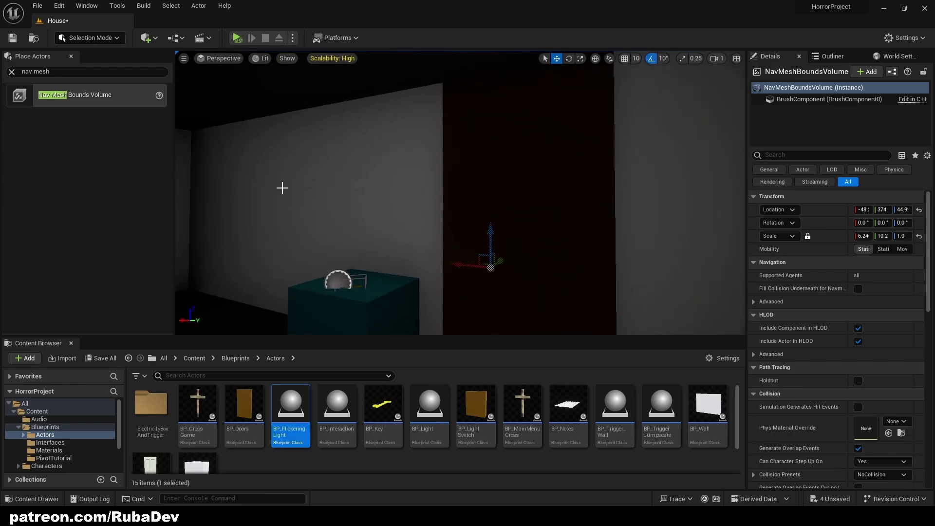
# Display the navigation mesh in the viewport and inspect its coverage around the door and key table
pyautogui.click(282, 188)
pyautogui.click(505, 183)
pyautogui.moveTo(505, 184); pyautogui.dragTo(482, 194, button='right')
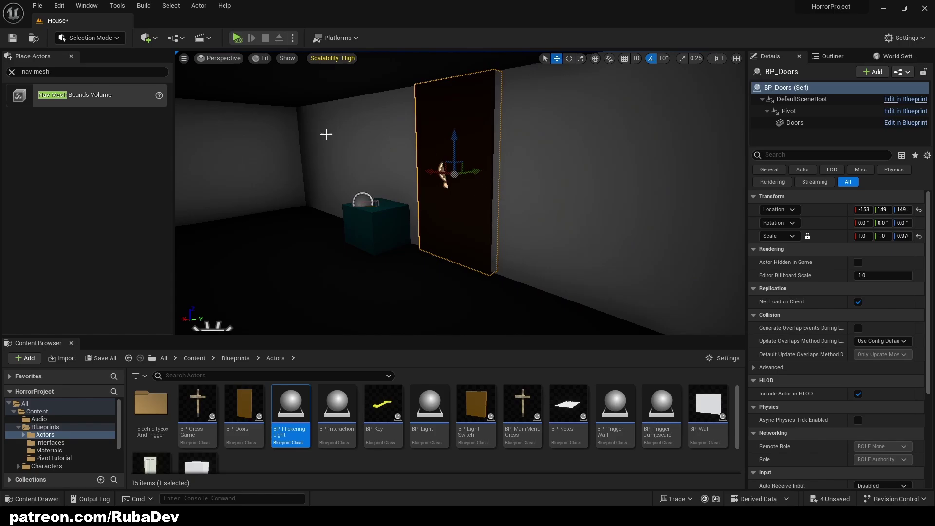
pyautogui.press('p')
pyautogui.moveTo(270, 106); pyautogui.dragTo(270, 106, button='right')
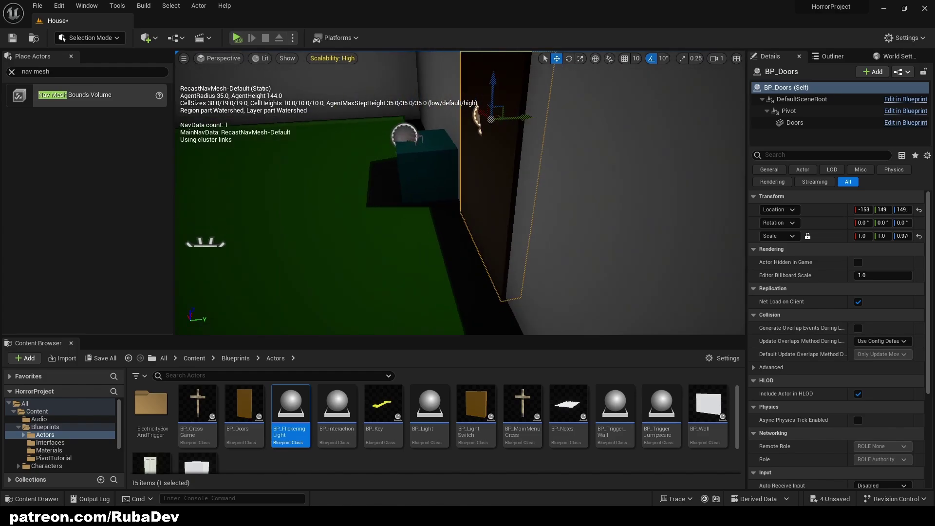
# Try rotating the door about 80° around Z to test the navigation mesh in the doorway, and undo the rotation
pyautogui.moveTo(470, 184); pyautogui.dragTo(469, 183, button='right')
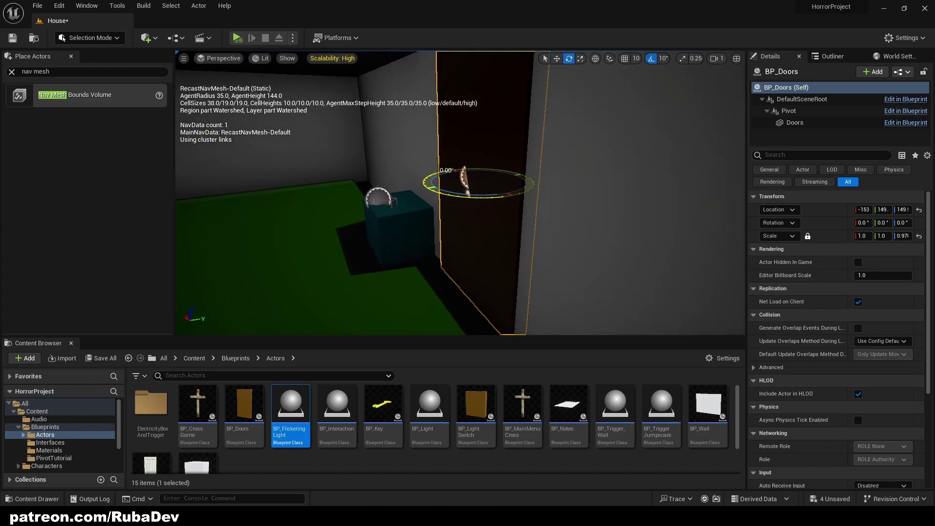
pyautogui.moveTo(478, 234); pyautogui.dragTo(478, 234, button='right')
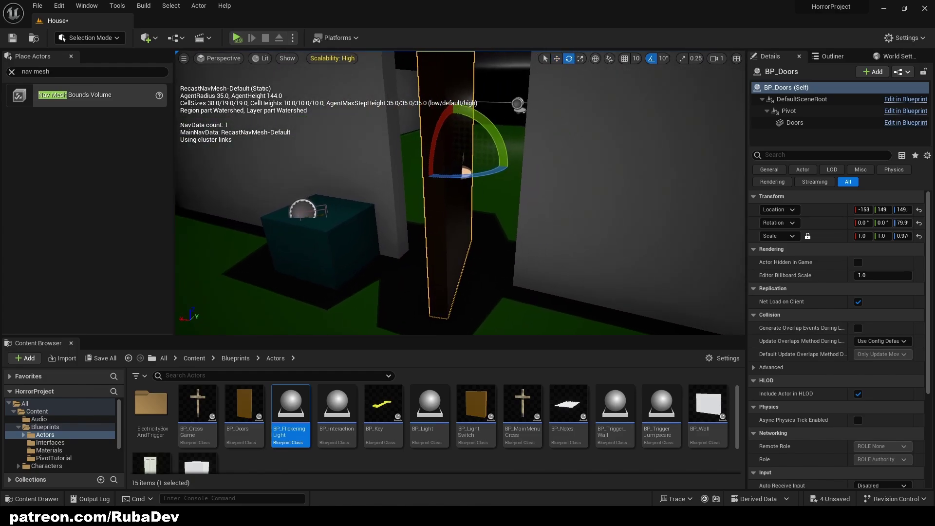
pyautogui.moveTo(475, 192); pyautogui.dragTo(474, 191, button='right')
pyautogui.moveTo(474, 180); pyautogui.dragTo(468, 181)
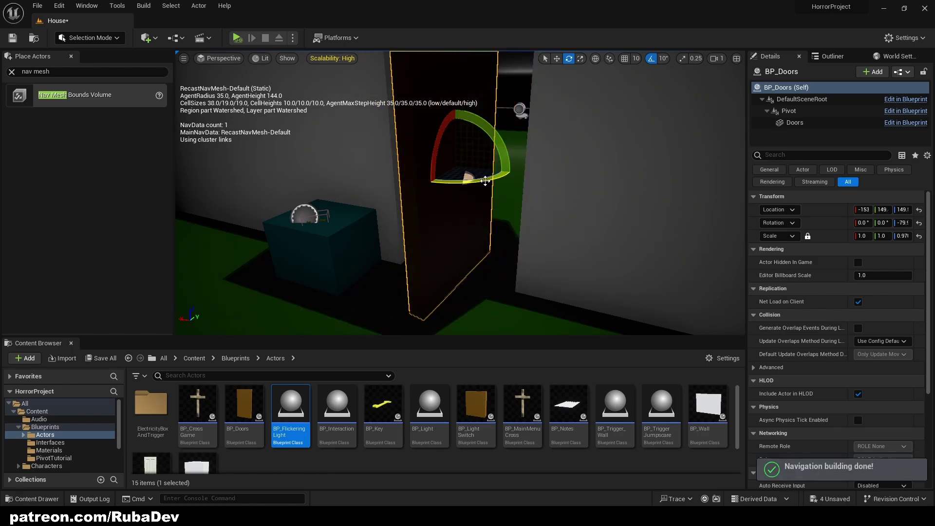
pyautogui.hotkey('ctrl', 'z')
pyautogui.hotkey('ctrl', 'z')
pyautogui.hotkey('ctrl', 'z')
pyautogui.hotkey('ctrl', 'z')
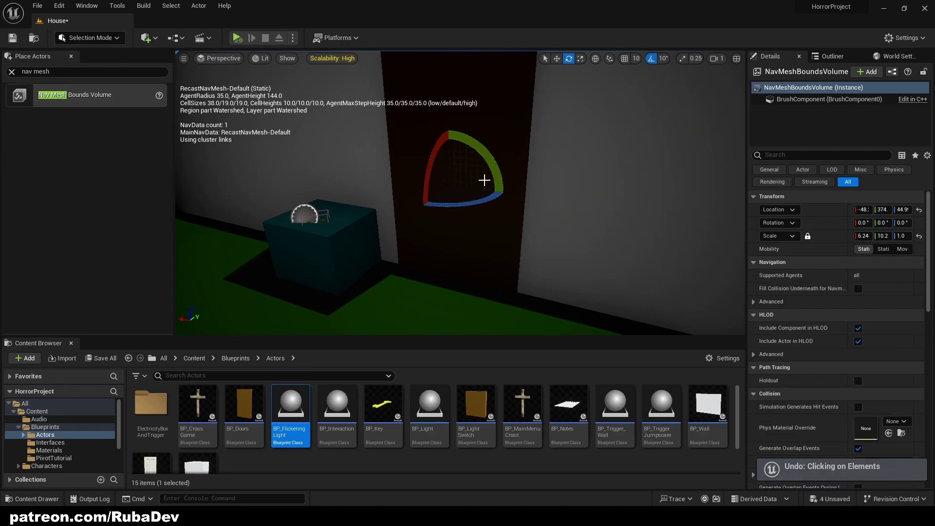
# Open the Characters/AI/BaseMonster folder and place AI_Character on the second room's floor near the flickering light
pyautogui.moveTo(444, 195); pyautogui.dragTo(443, 195, button='right')
pyautogui.click(482, 153)
pyautogui.moveTo(482, 152); pyautogui.dragTo(482, 153, button='right')
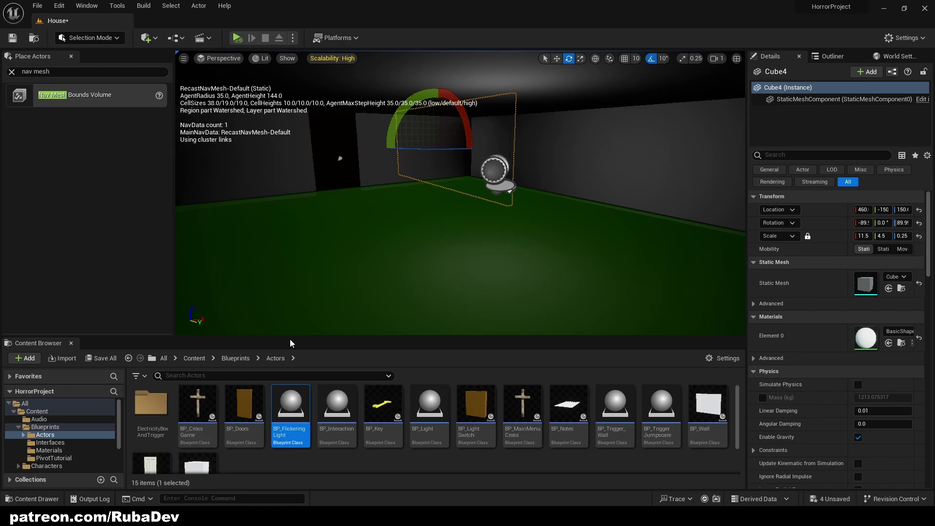
pyautogui.click(194, 358)
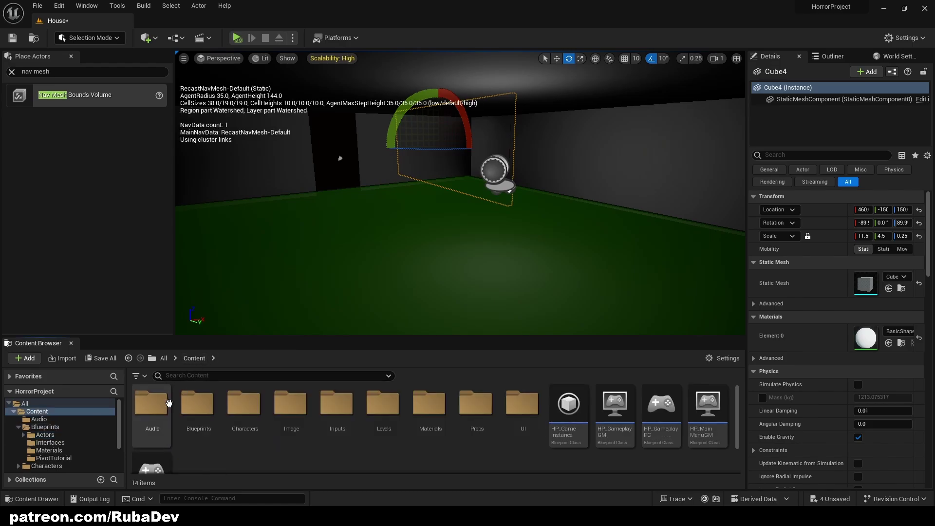
pyautogui.doubleClick(260, 408)
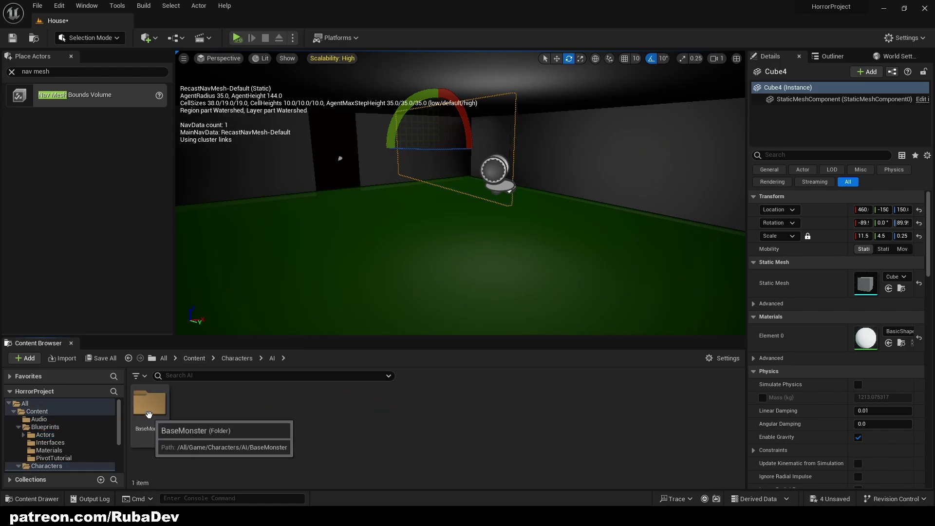
pyautogui.doubleClick(149, 413)
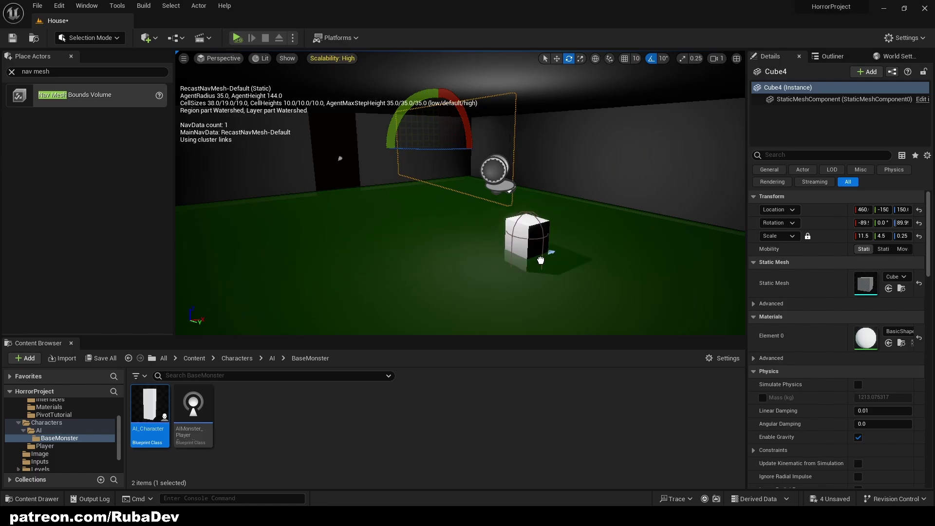
pyautogui.moveTo(540, 260); pyautogui.dragTo(539, 258)
pyautogui.moveTo(507, 224); pyautogui.dragTo(652, 217, button='right')
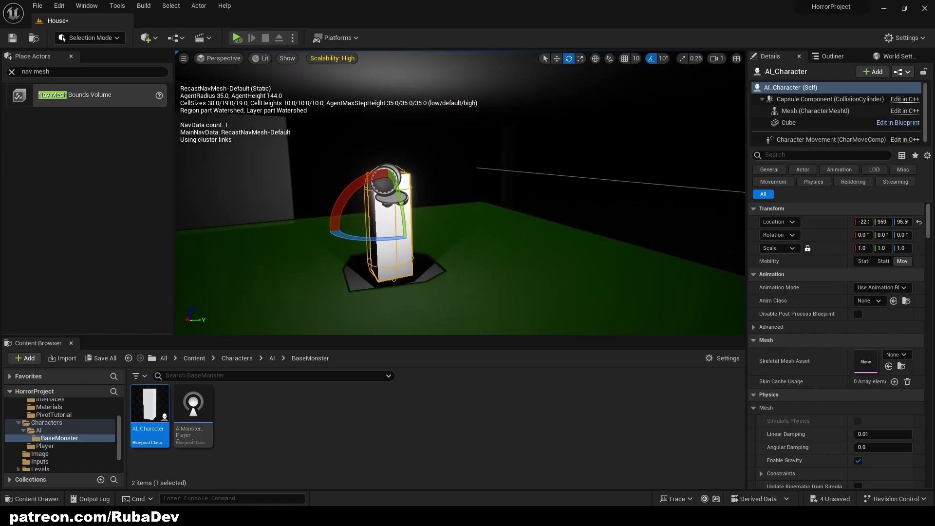
pyautogui.moveTo(460, 205); pyautogui.dragTo(375, 195, button='right')
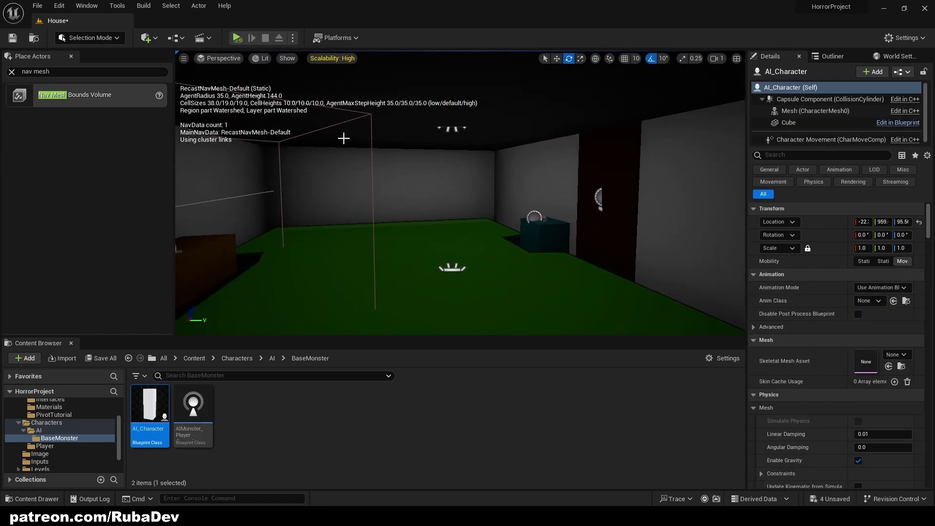
# Start a play test of the level, then open and close the note on the table
pyautogui.moveTo(344, 138); pyautogui.dragTo(343, 156, button='right')
pyautogui.click(293, 38)
pyautogui.click(336, 66)
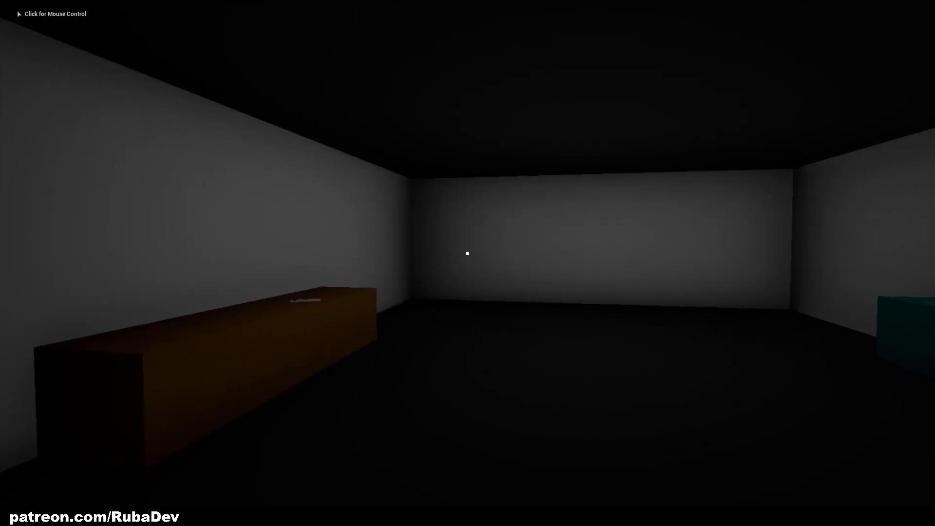
pyautogui.click(468, 253)
pyautogui.hotkey('shift', 'w')
pyautogui.press('e')
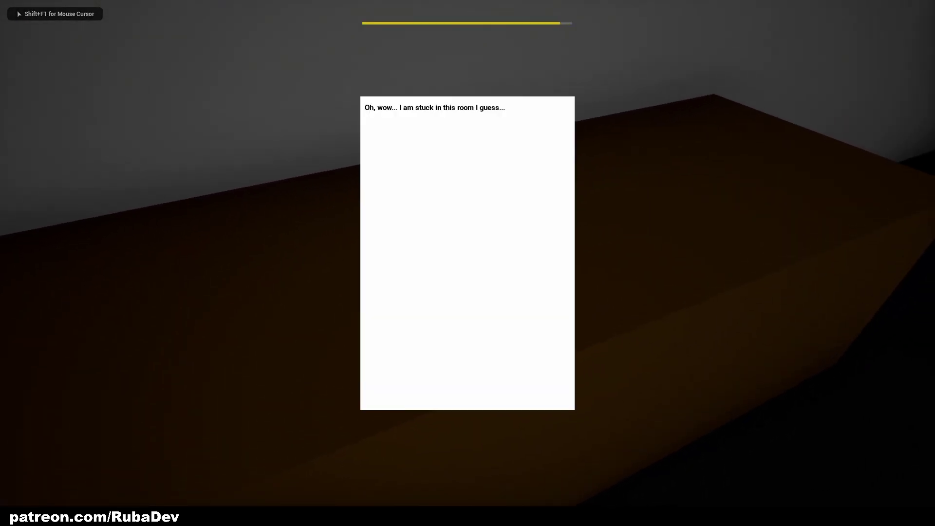
pyautogui.press('e')
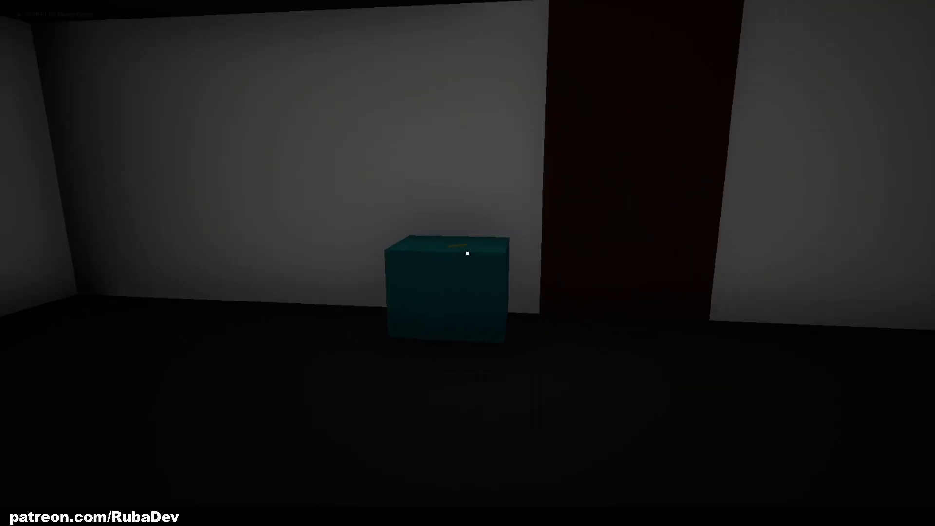
# Test the locked door, pick up the key and walk through the opened door into the second room
pyautogui.hotkey('shift', 'w')
pyautogui.press('e')
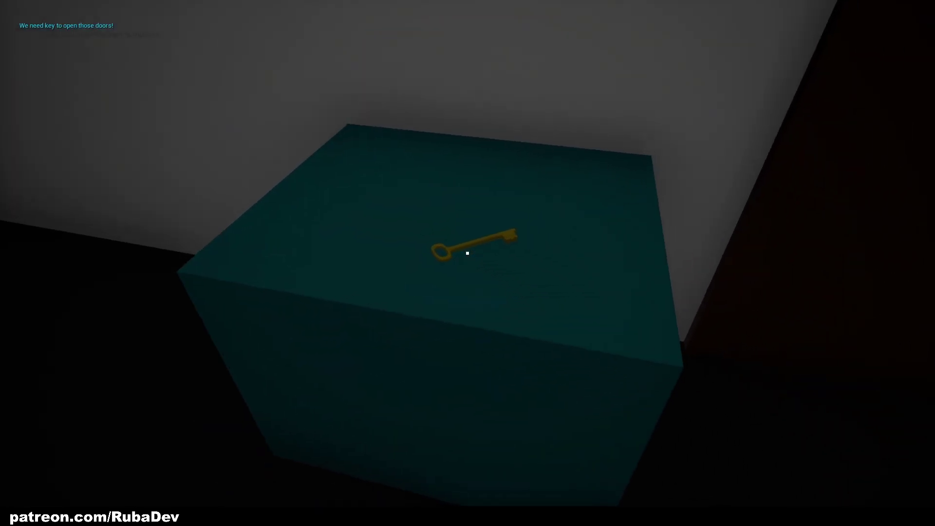
pyautogui.press('e')
pyautogui.press('e')
pyautogui.press('d')
pyautogui.press('w')
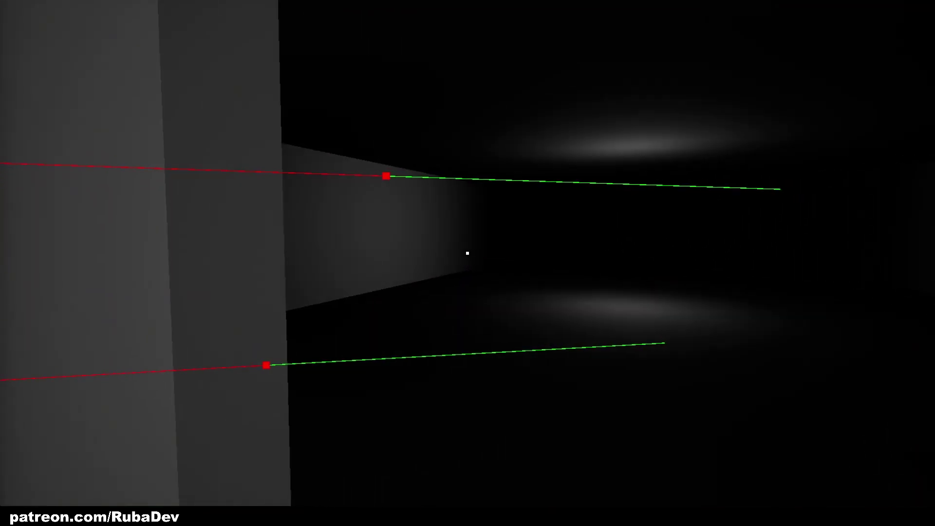
# Check the monster's behaviour around the second room, end the play test and restore the normal viewport size
pyautogui.press('s')
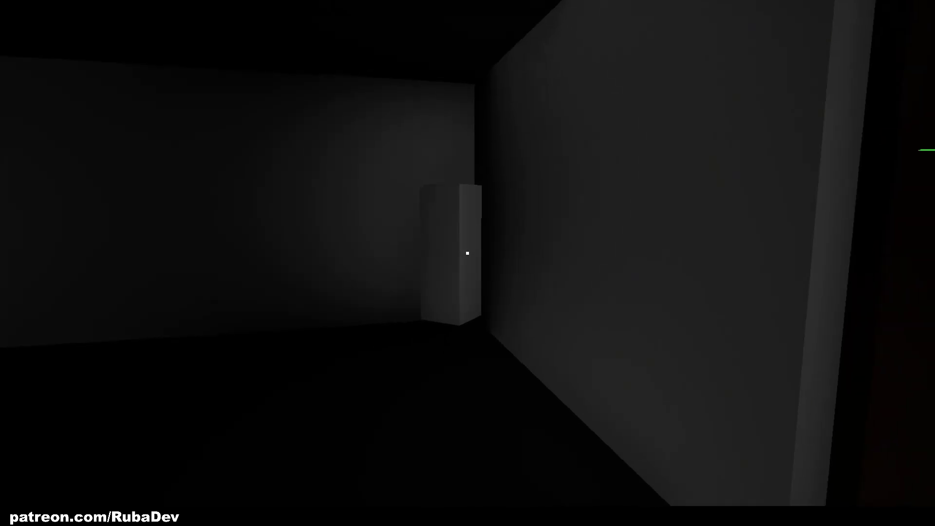
pyautogui.press('s')
pyautogui.press('a')
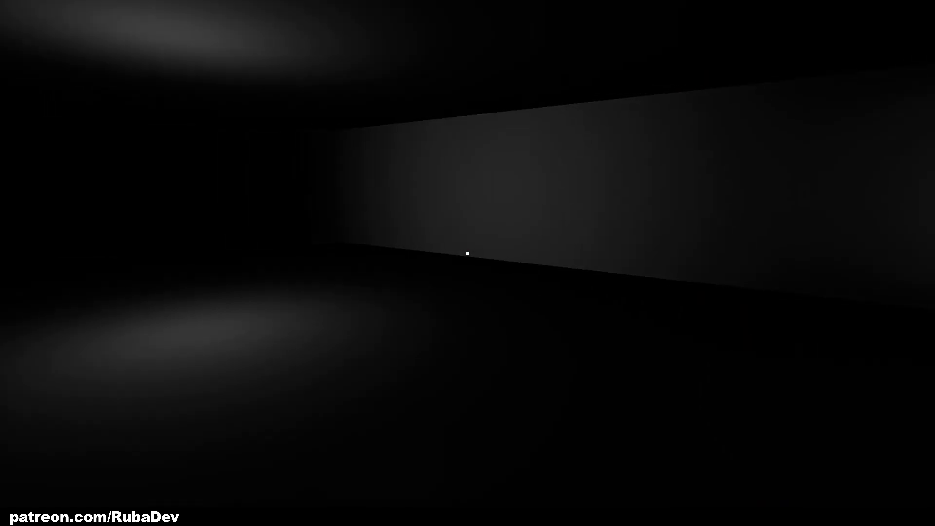
pyautogui.press('w')
pyautogui.press('Escape')
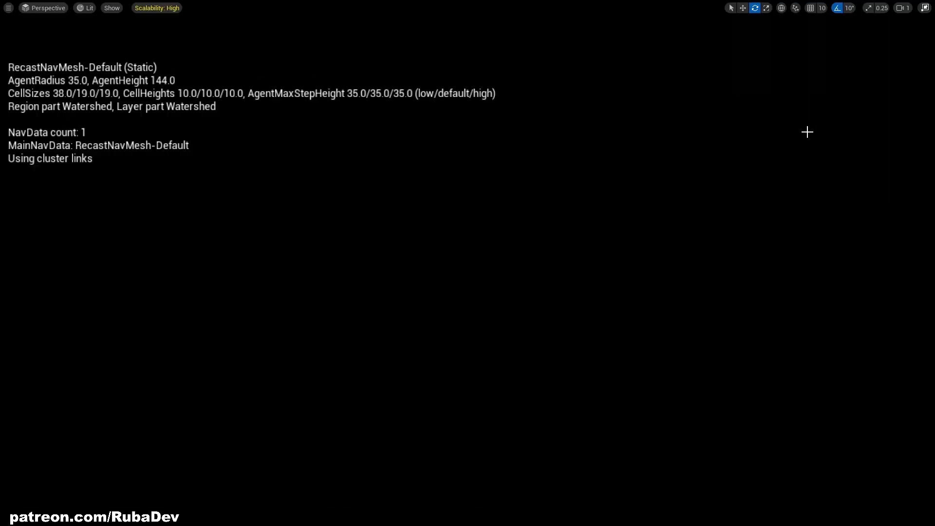
pyautogui.click(924, 8)
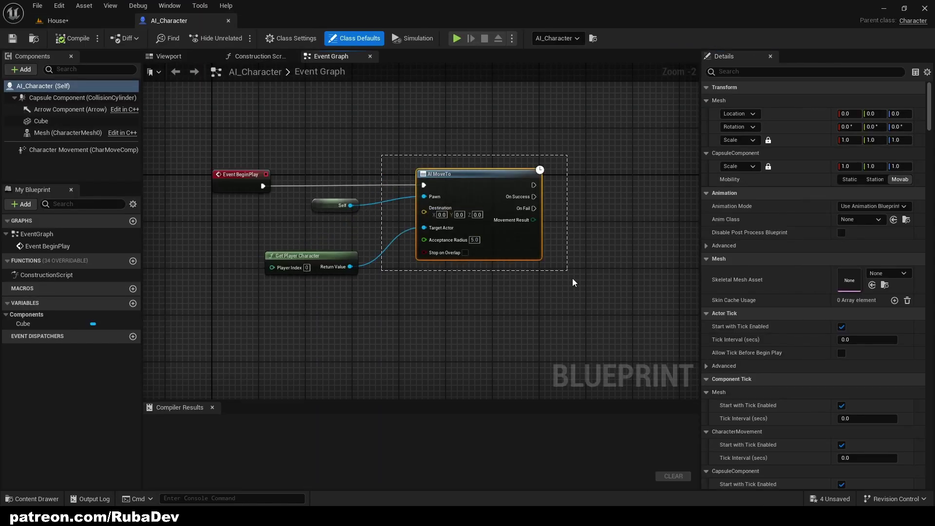
# Return to the House level and start a play test from the floor of the room with the monster
pyautogui.click(577, 295)
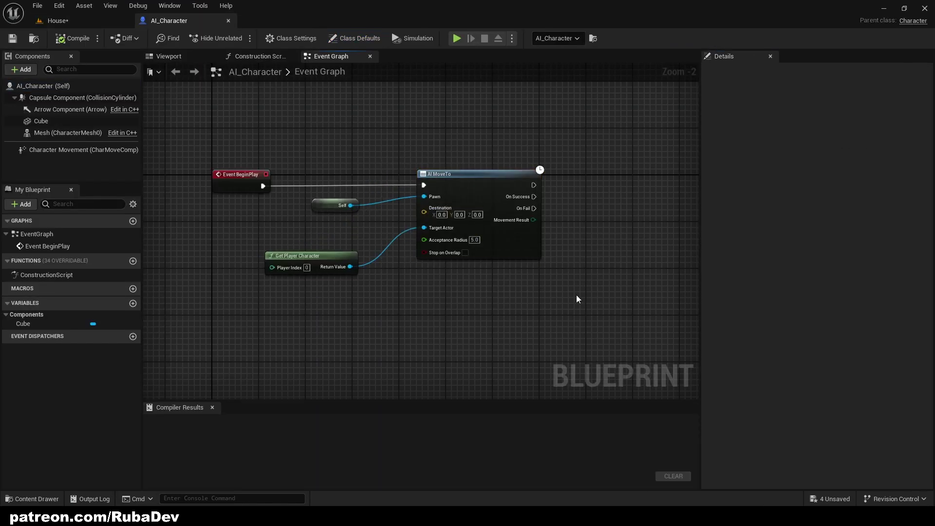
pyautogui.click(62, 25)
pyautogui.moveTo(239, 93); pyautogui.dragTo(302, 205, button='right')
pyautogui.rightClick(481, 215)
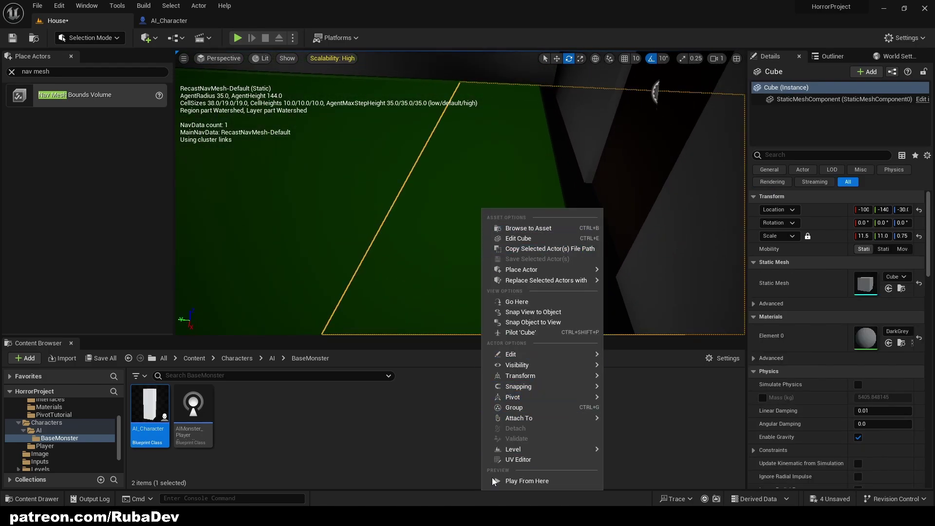
pyautogui.click(526, 481)
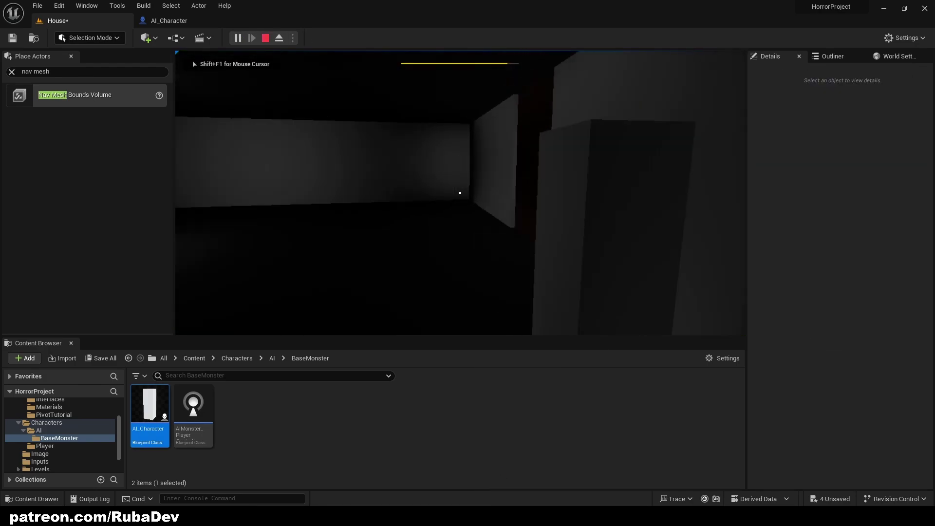
# Run around the second room to check the monster's chase, try the locked door and end the play test
pyautogui.hotkey('shift', 'w')
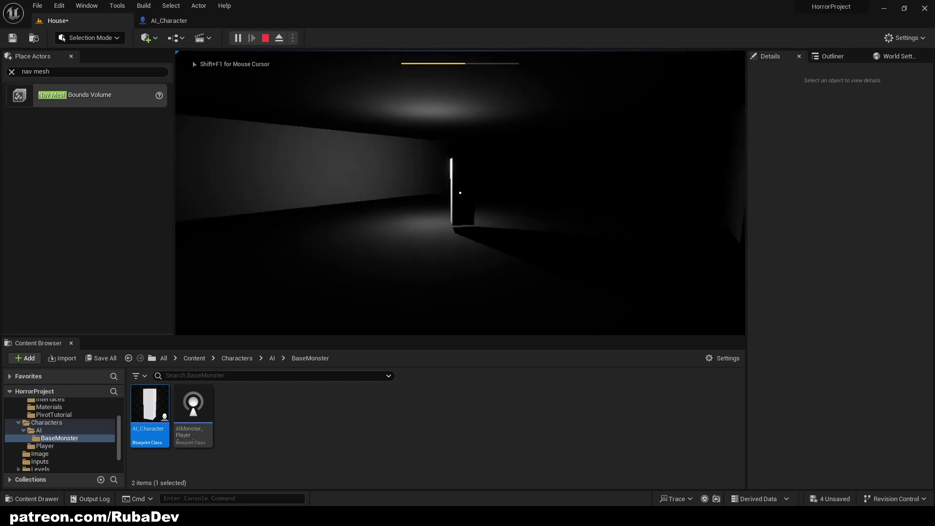
pyautogui.hotkey('shift', 'w')
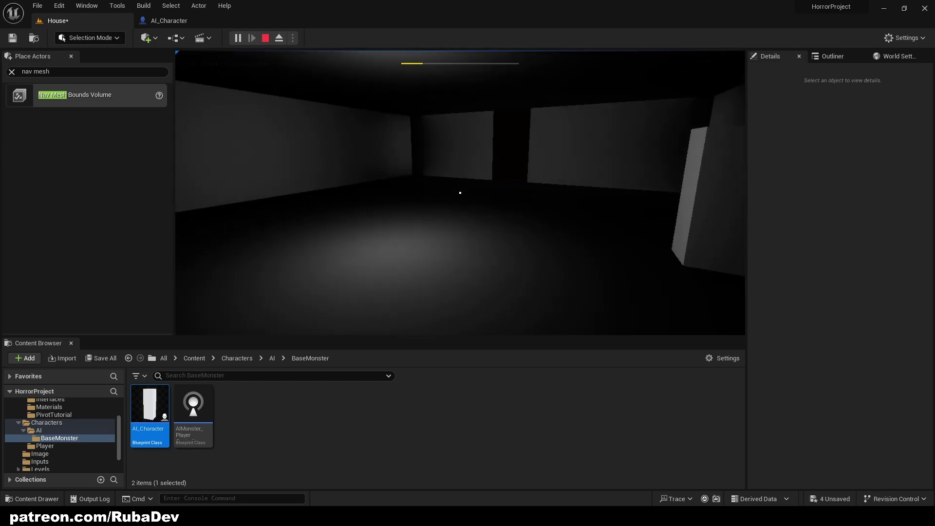
pyautogui.hotkey('shift', 'w')
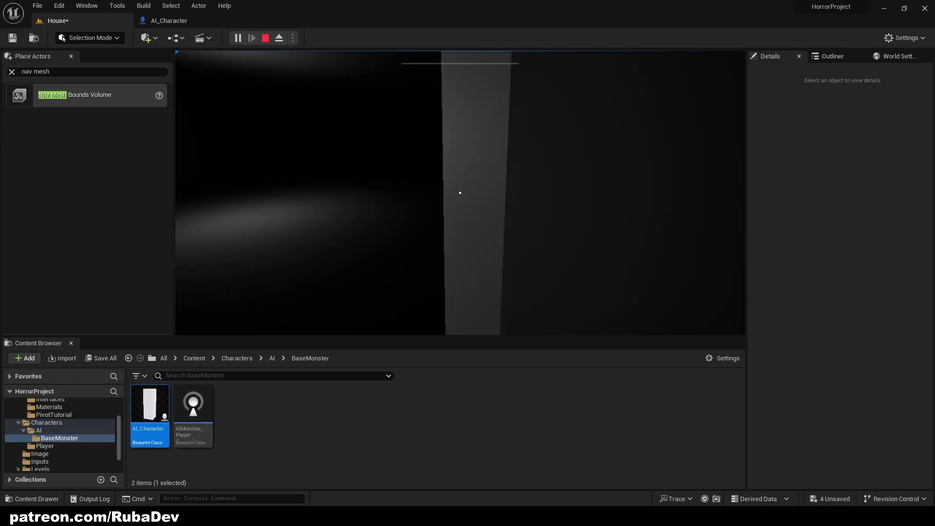
pyautogui.press('s')
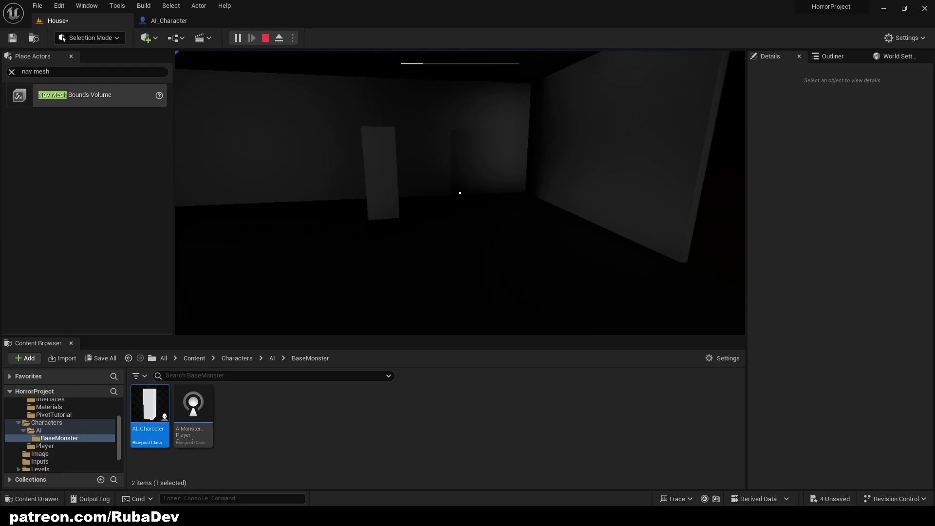
pyautogui.press('w')
pyautogui.press('e')
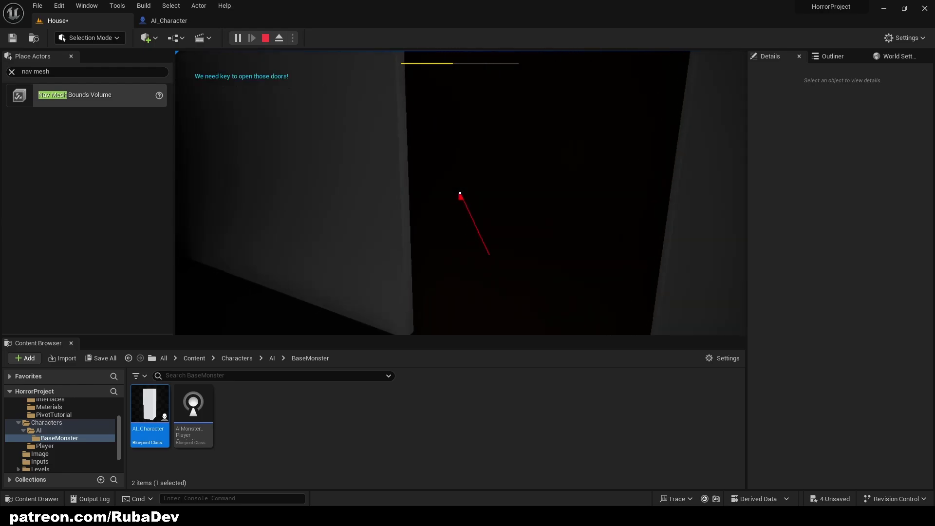
pyautogui.press('Escape')
# Hide the green navigation mesh overlay in the level view and look over the first room
pyautogui.moveTo(682, 263); pyautogui.dragTo(725, 280, button='right')
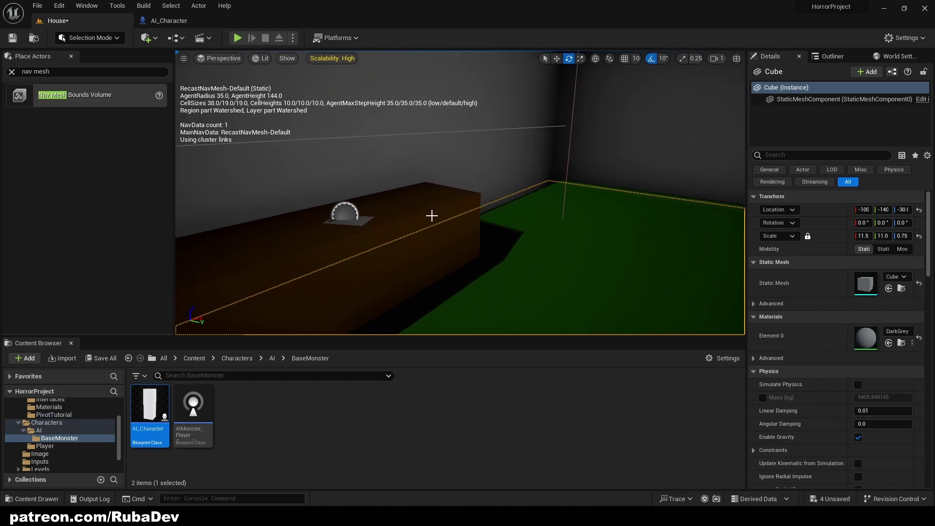
pyautogui.press('p')
pyautogui.moveTo(431, 215); pyautogui.dragTo(575, 191, button='right')
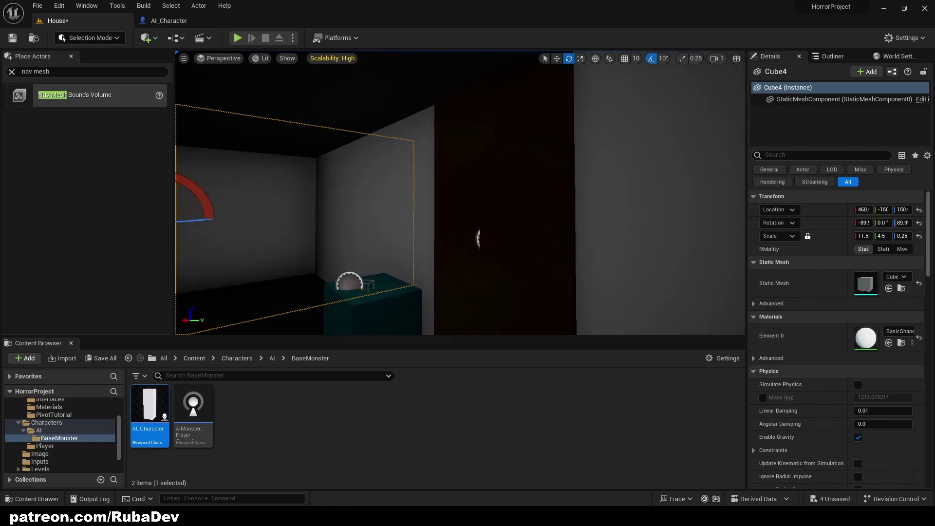
pyautogui.moveTo(460, 192); pyautogui.dragTo(460, 193, button='right')
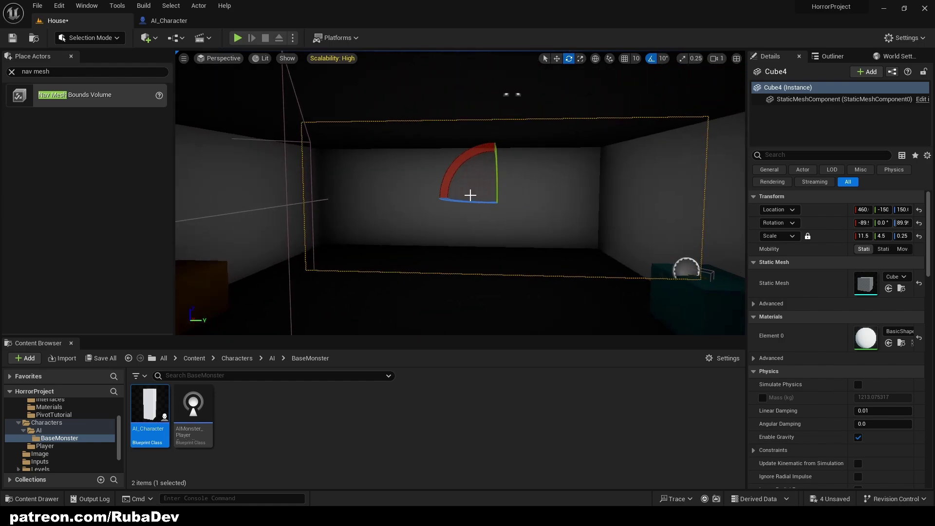
# Open the Blueprints/Actors folder of the project content while viewing the wall by the note table
pyautogui.click(235, 358)
pyautogui.click(195, 358)
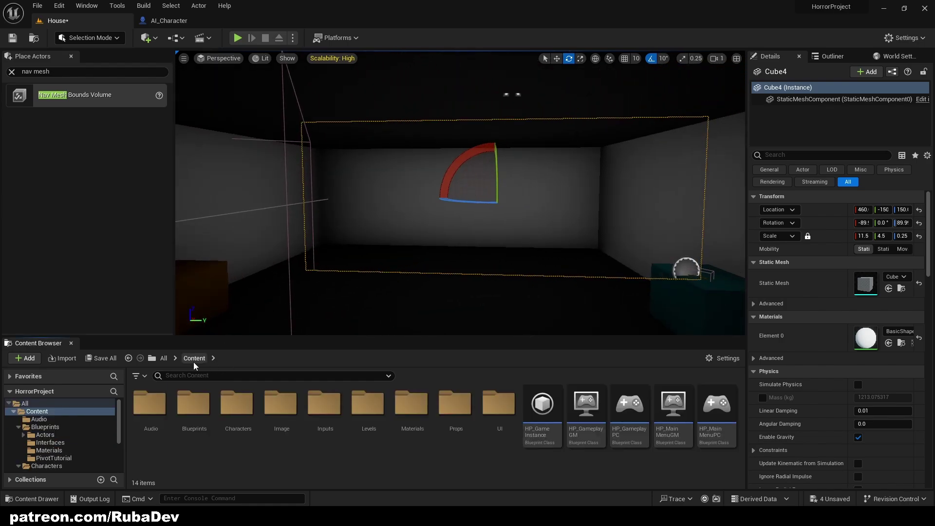
pyautogui.moveTo(358, 259); pyautogui.dragTo(358, 259, button='right')
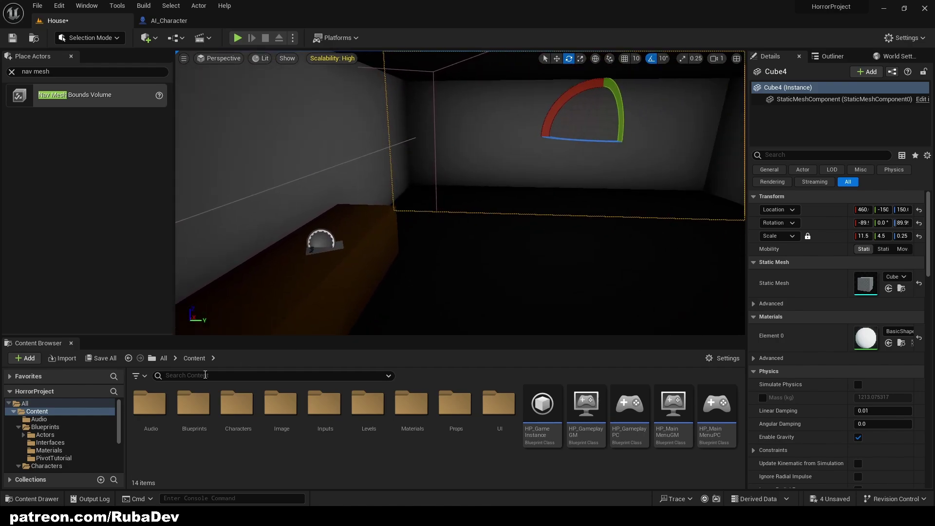
pyautogui.doubleClick(203, 408)
pyautogui.doubleClick(151, 404)
pyautogui.moveTo(370, 292); pyautogui.dragTo(407, 281, button='right')
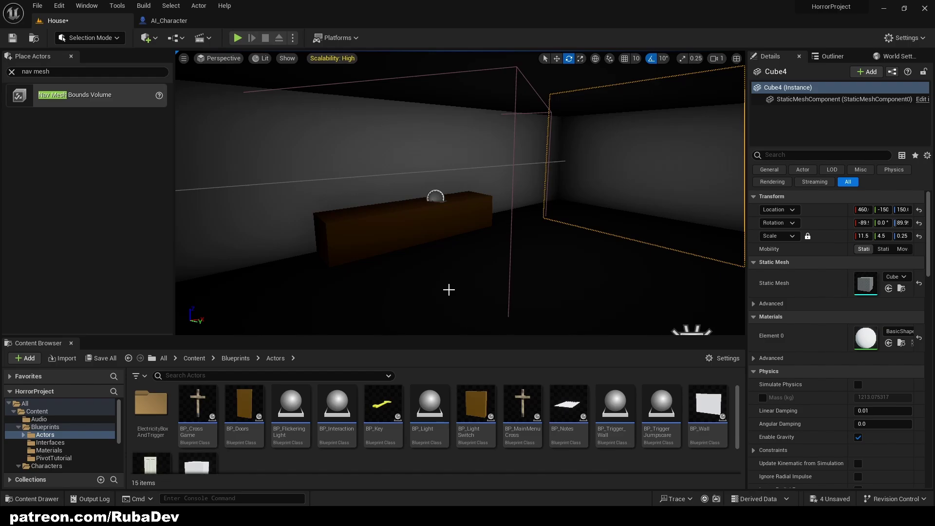
# Start a play test, toggle the flashlight, pick up the key and open the door to the second room
pyautogui.click(238, 38)
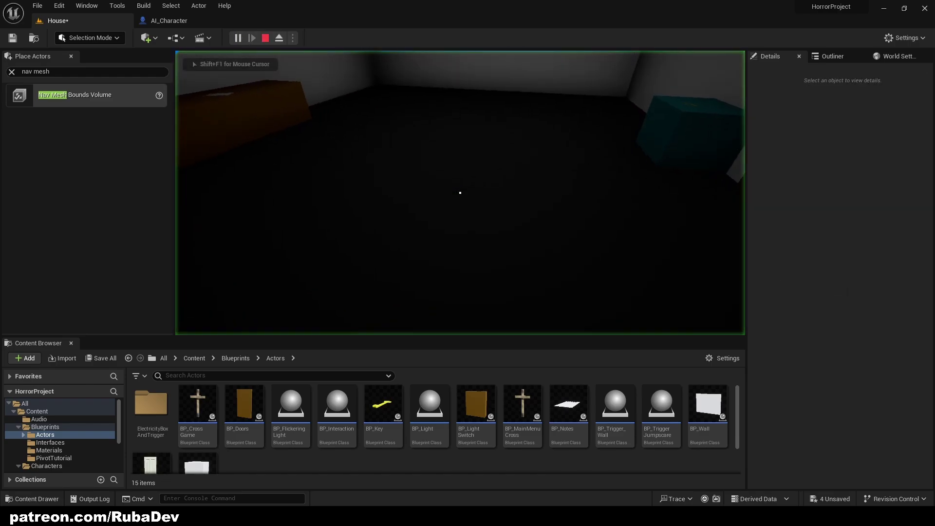
pyautogui.press('w')
pyautogui.press('f')
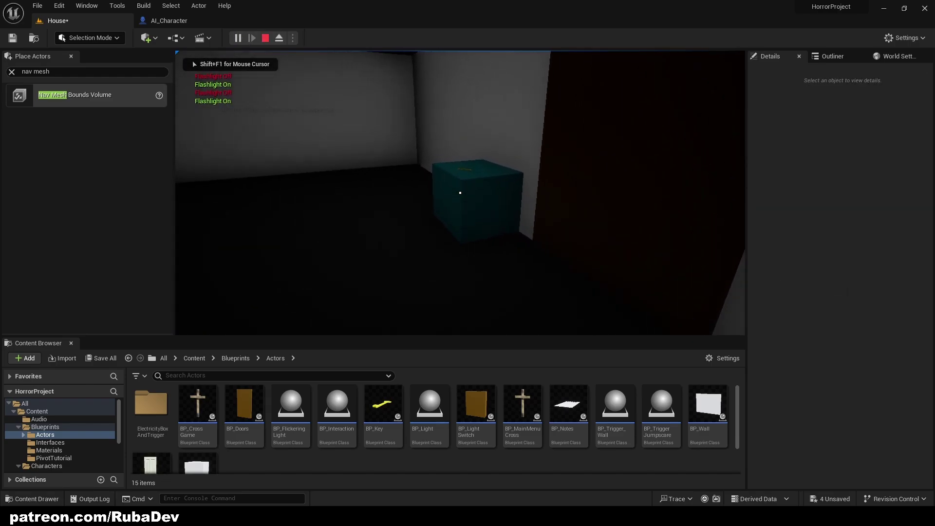
pyautogui.press('e')
pyautogui.press('e')
pyautogui.press('e')
pyautogui.press('f')
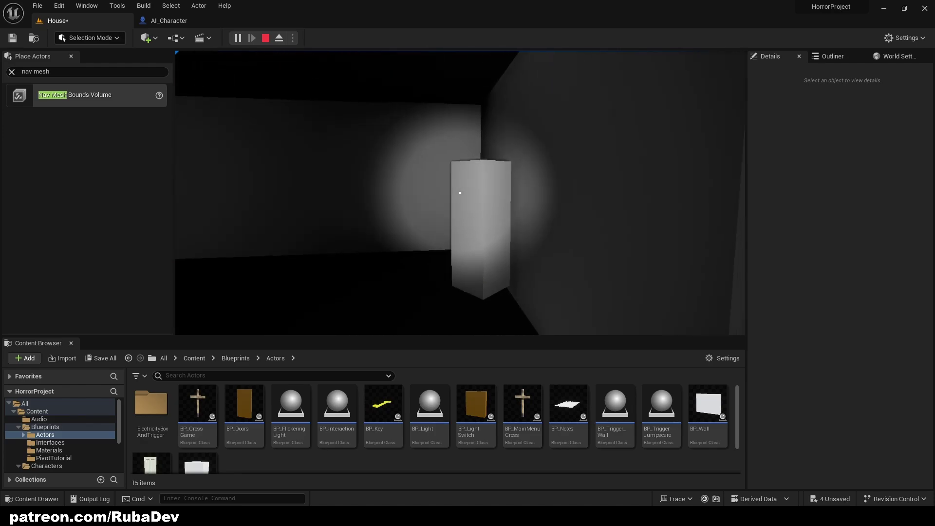
# Run between the two rooms with the flashlight to check the monster's behaviour, and end the play test
pyautogui.hotkey('shift', 'w')
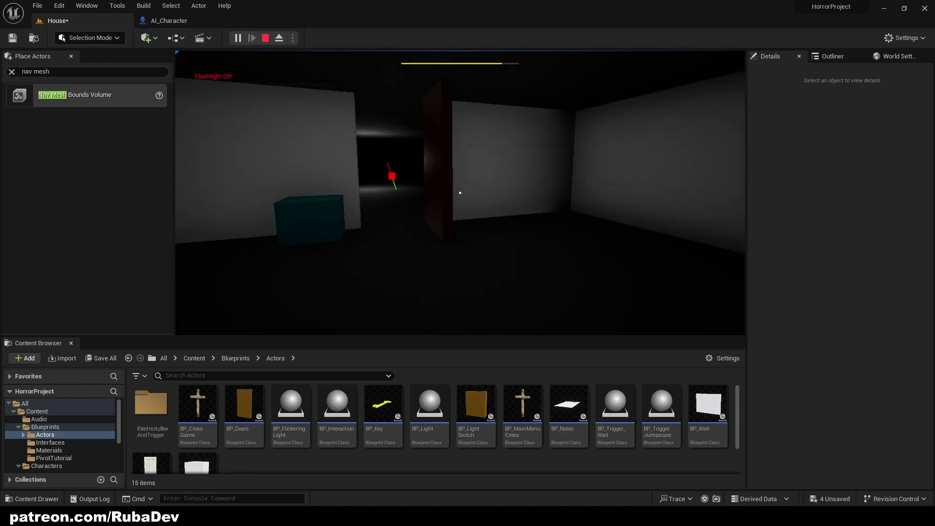
pyautogui.hotkey('shift', 'w')
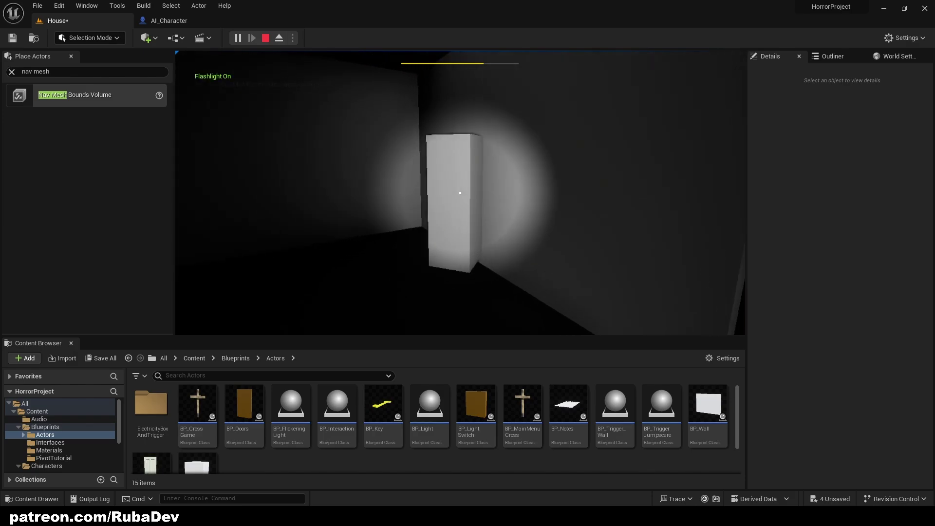
pyautogui.press('f')
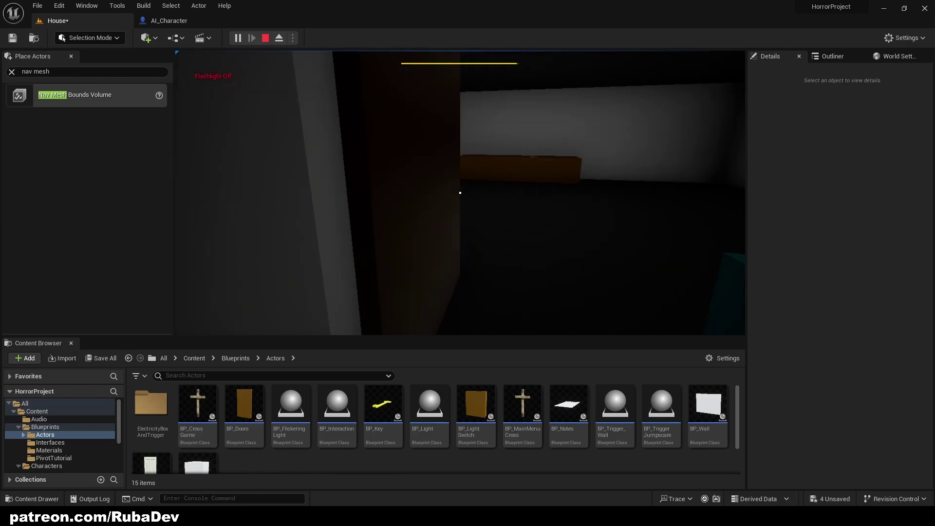
pyautogui.press('Escape')
# Place the BP_CrossGame actor in the first room and position it against the wall beside the brown note table
pyautogui.moveTo(460, 193); pyautogui.dragTo(520, 329, button='right')
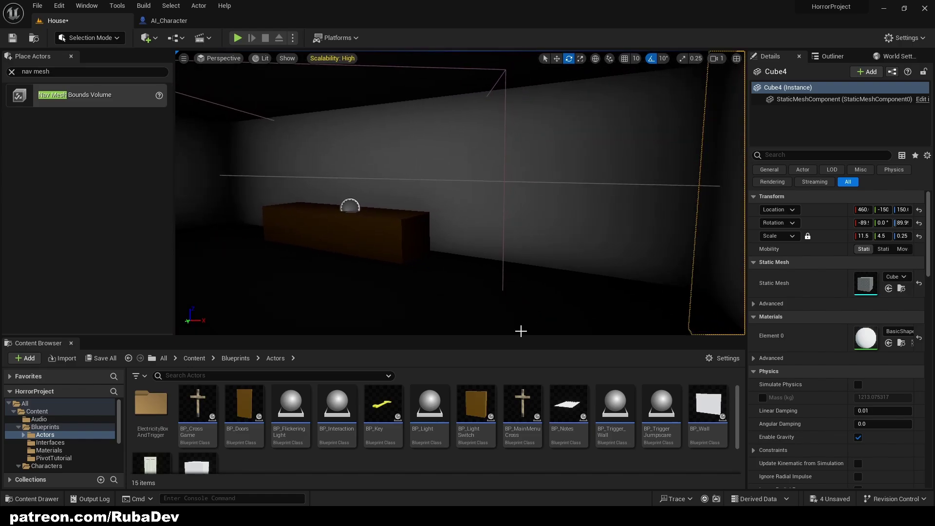
pyautogui.moveTo(197, 404); pyautogui.dragTo(537, 254)
pyautogui.press('f')
pyautogui.moveTo(551, 238); pyautogui.dragTo(672, 229, button='right')
pyautogui.press('w')
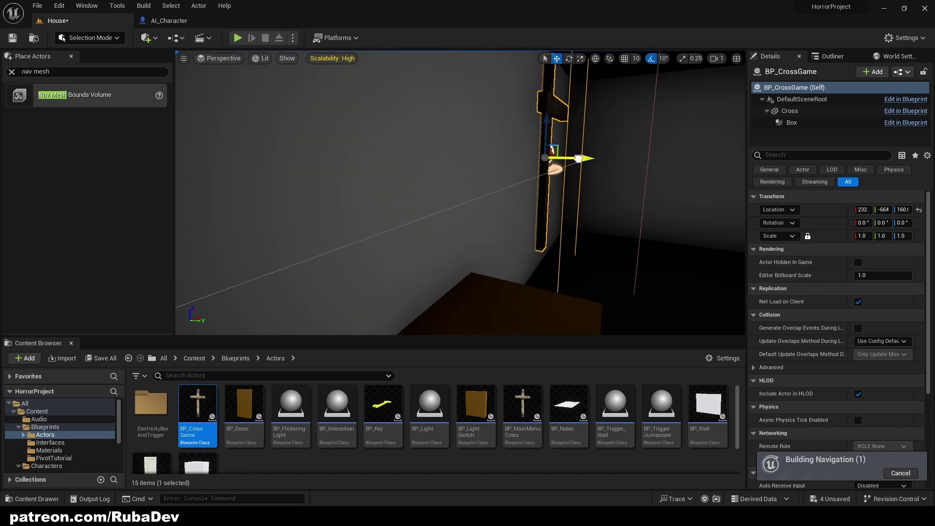
# Play test the level and view the wall cross beside the note table from around the first room
pyautogui.click(237, 38)
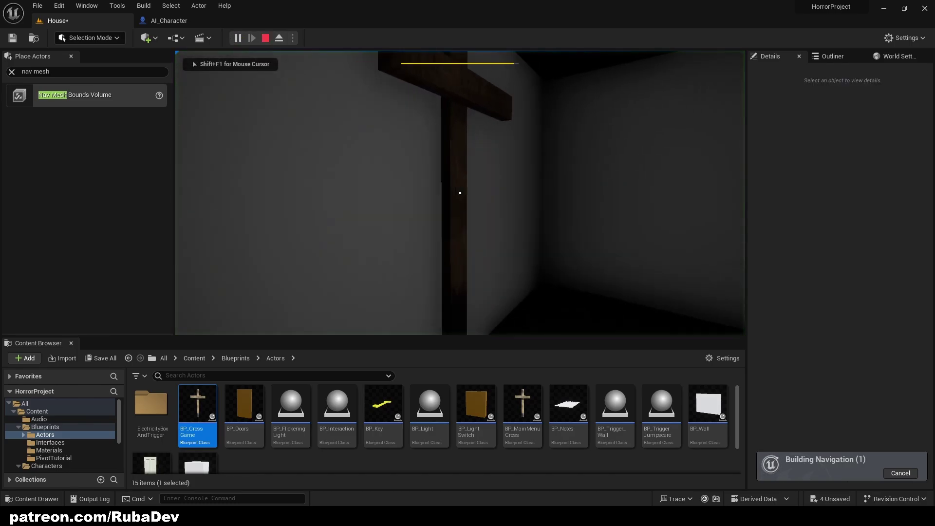
pyautogui.press('w')
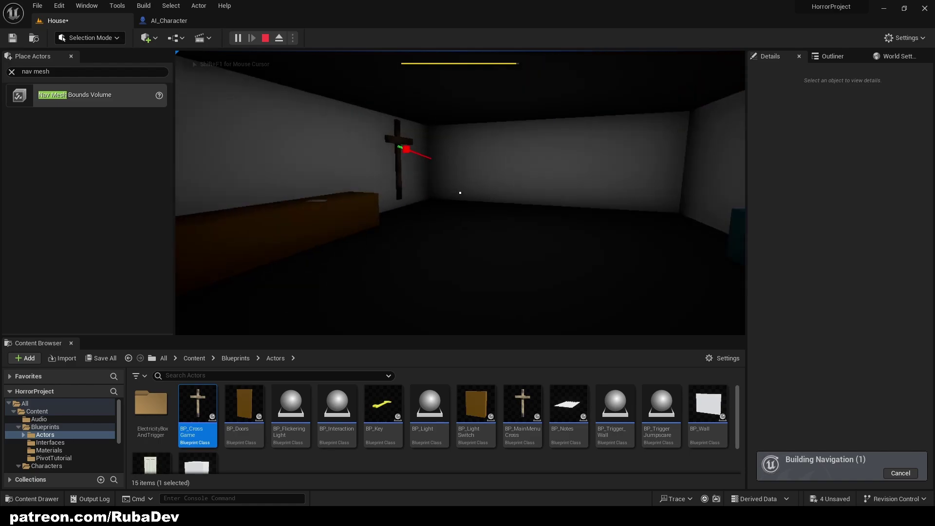
pyautogui.press('s')
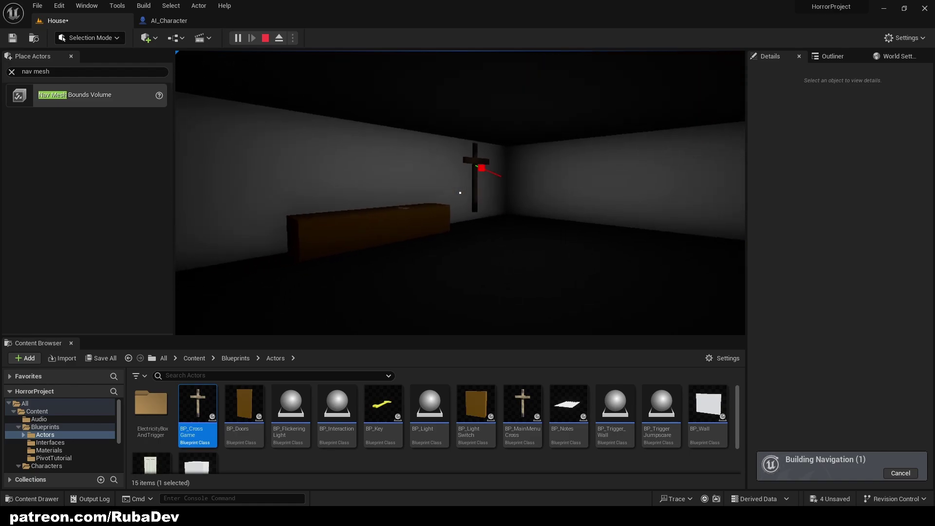